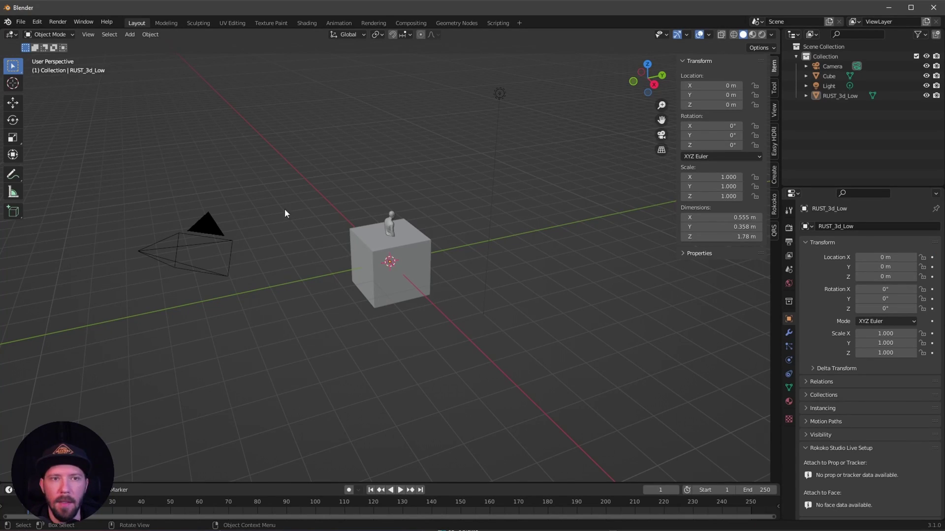
Step: Delete the default cube
click(406, 290)
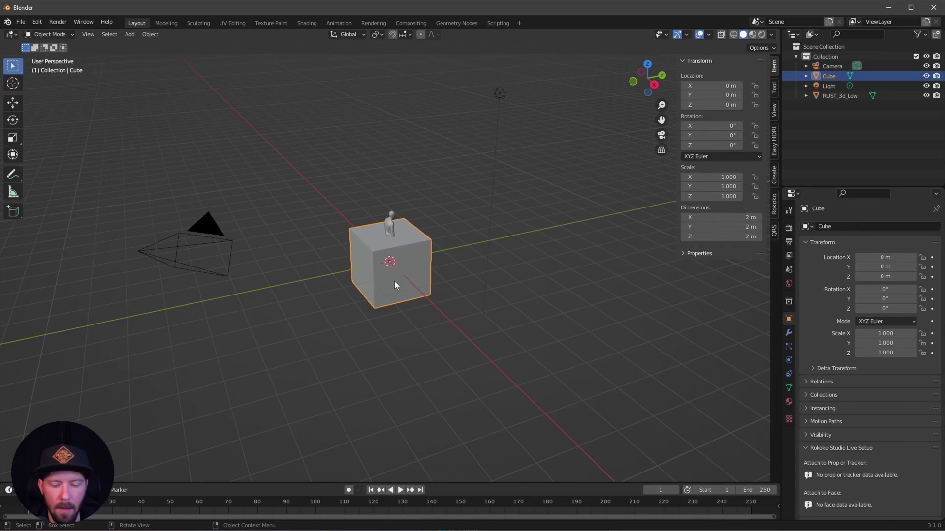
key(x)
click(394, 282)
Step: Import Modern cottage_01_FBX_2020.fbx from 42_pool > Footage > Moderncottage_01_FBX
click(21, 21)
mouse_move(36, 154)
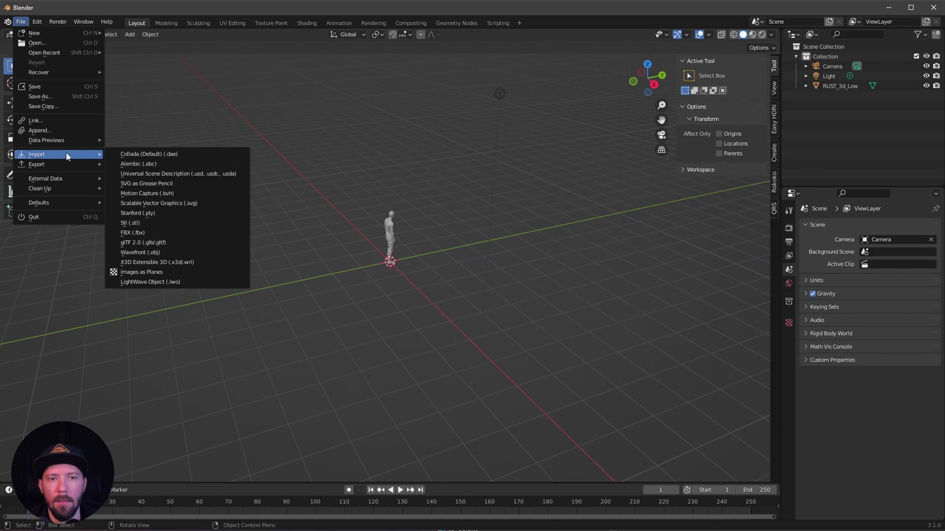
click(185, 229)
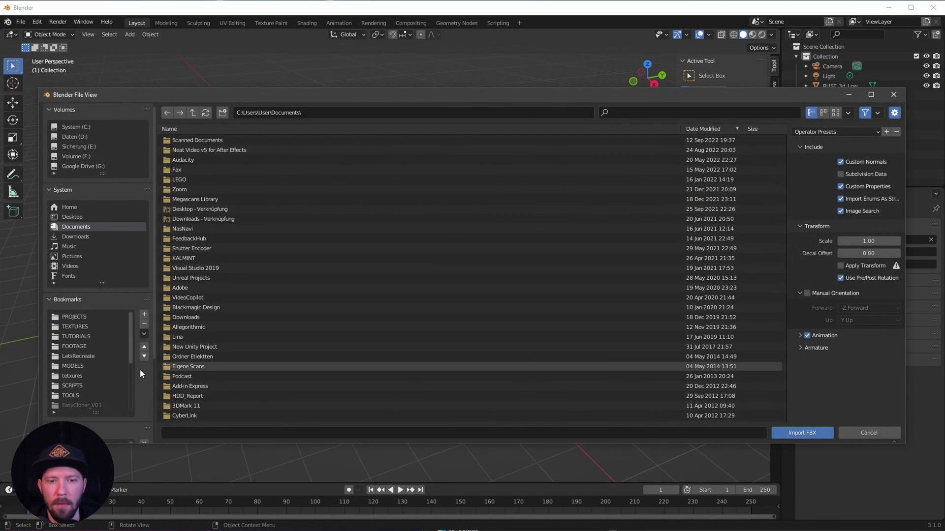
scroll(98, 374, down, 5)
click(99, 404)
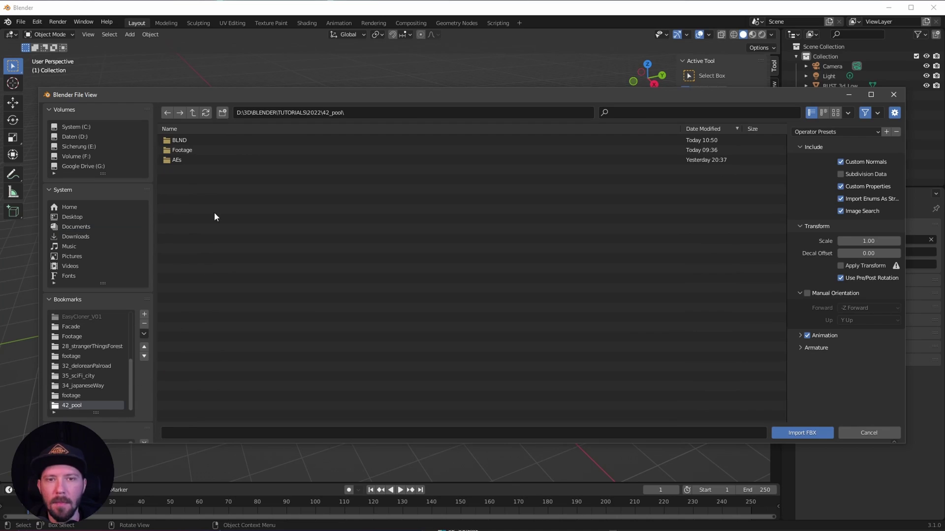
click(199, 149)
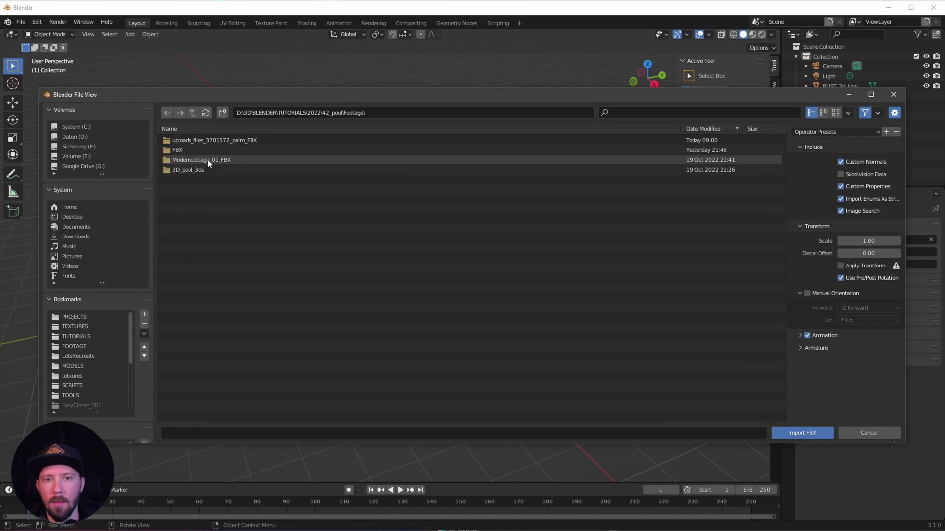
click(207, 160)
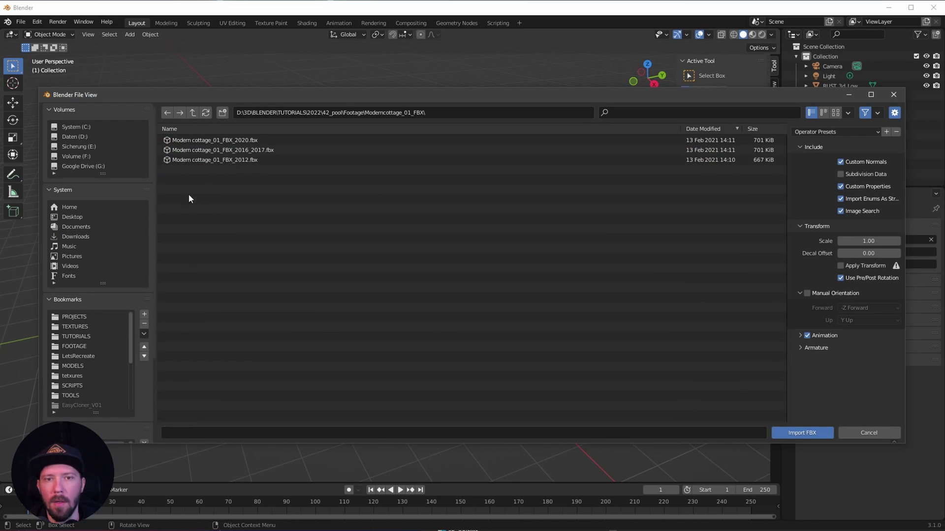
double_click(243, 140)
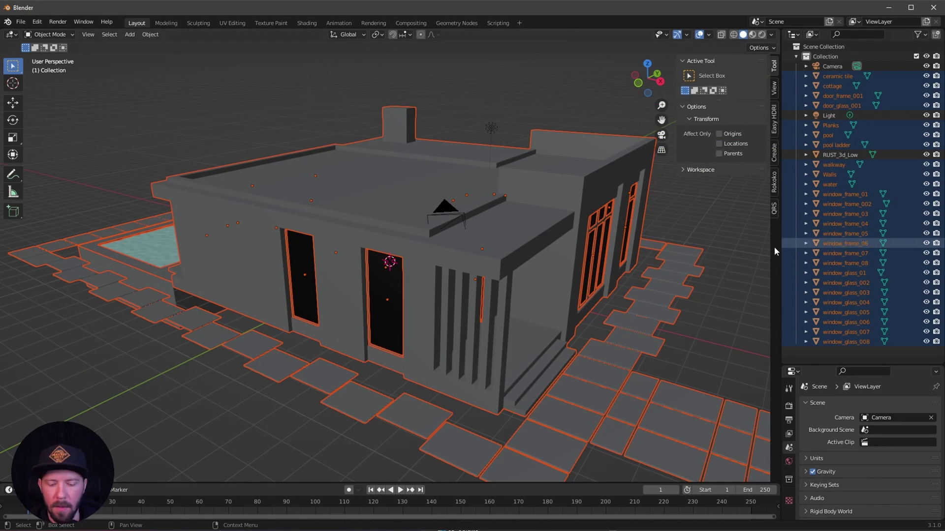
Step: Move the imported cottage objects into a new collection named _cottage
key(m)
click(805, 251)
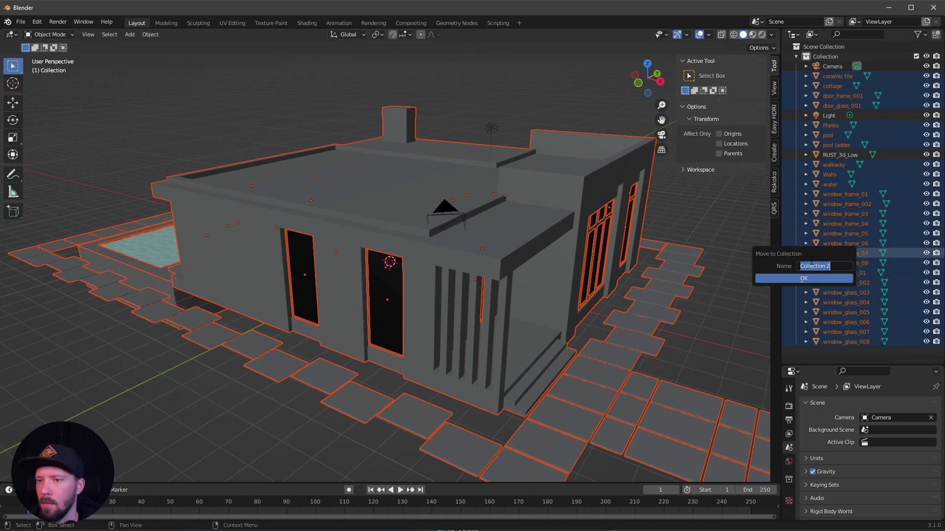
key(BackSpace)
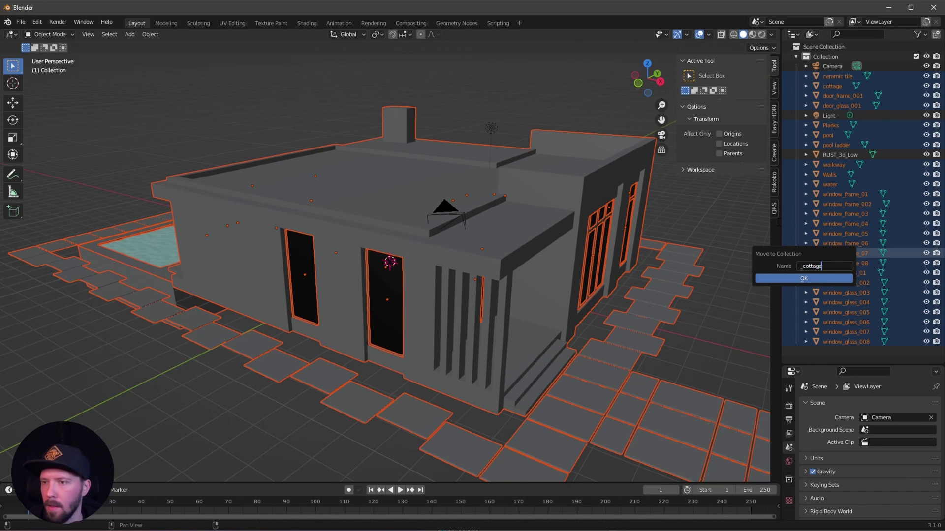
key(Return)
Step: Add a Plain Axes empty to the scene
middle_drag(614, 297, 621, 318)
key(shift+a)
mouse_move(524, 336)
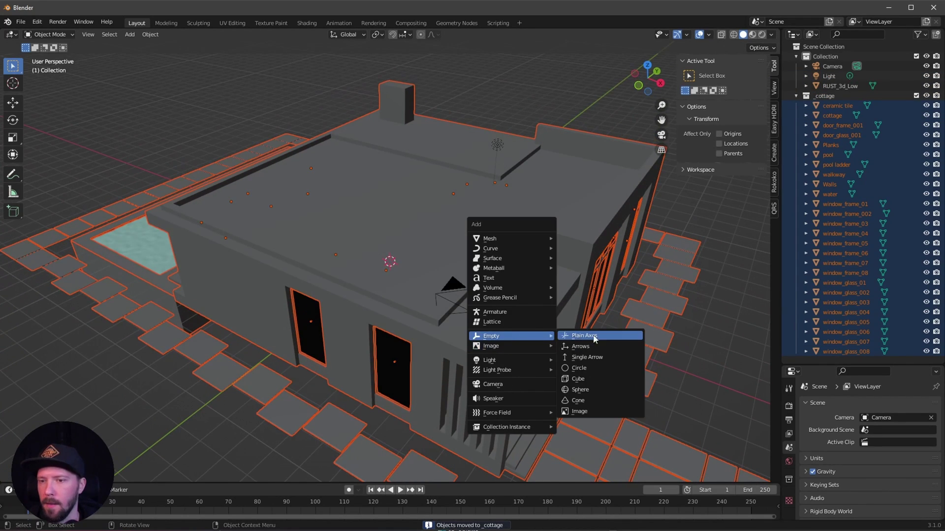
click(600, 337)
Step: Put the Empty in _cottage and parent every cottage object, ceramic tile to window_glass_008, under it
drag(830, 76, 835, 106)
click(836, 106)
scroll(842, 312, down, 1)
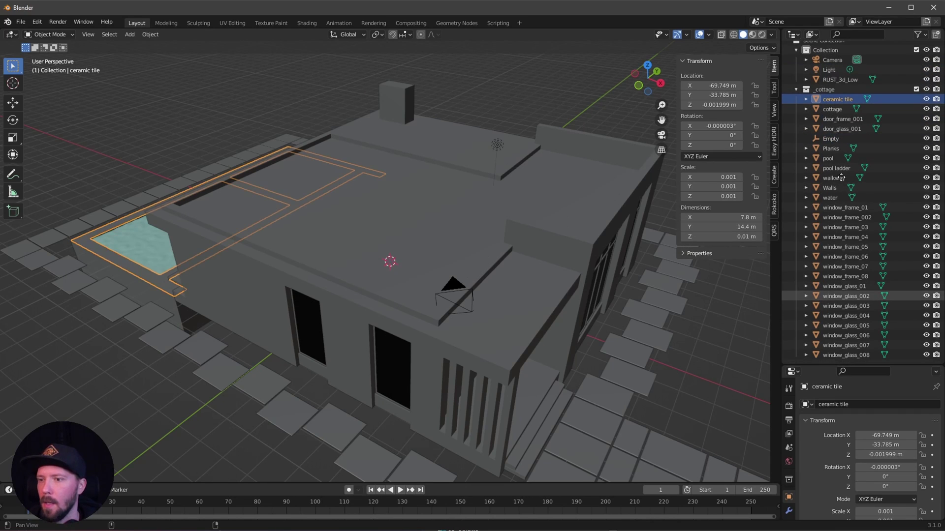
shift+click(846, 355)
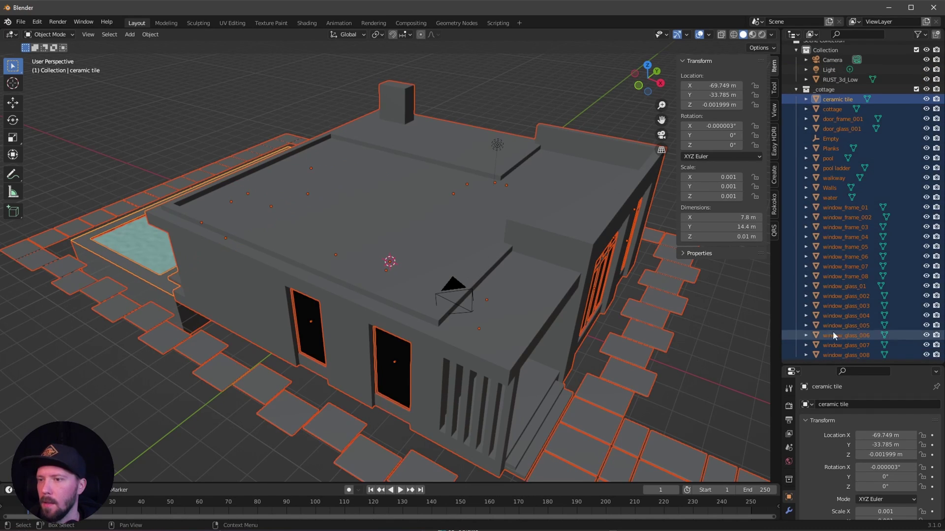
ctrl+click(828, 139)
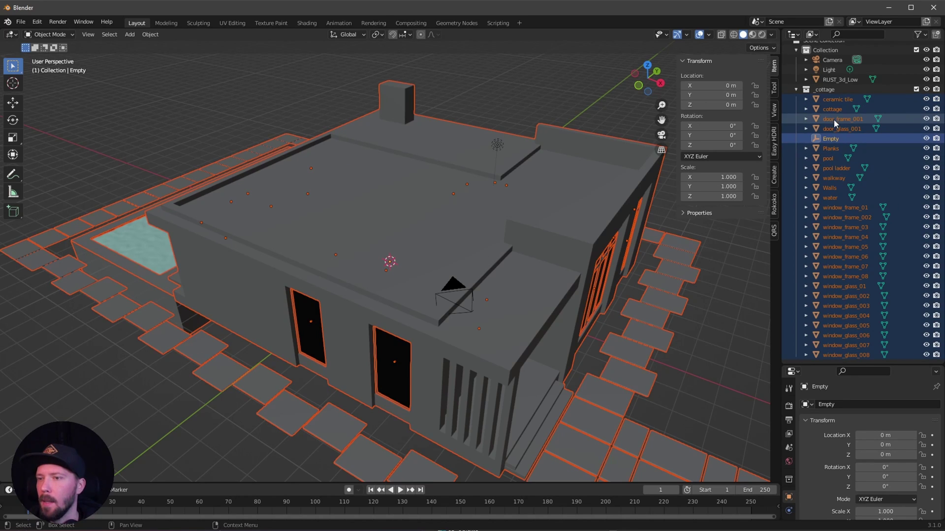
drag(830, 117, 830, 140)
click(829, 106)
alt+drag(664, 216, 495, 280)
Step: Move the cottage Empty to X 15 m
click(717, 85)
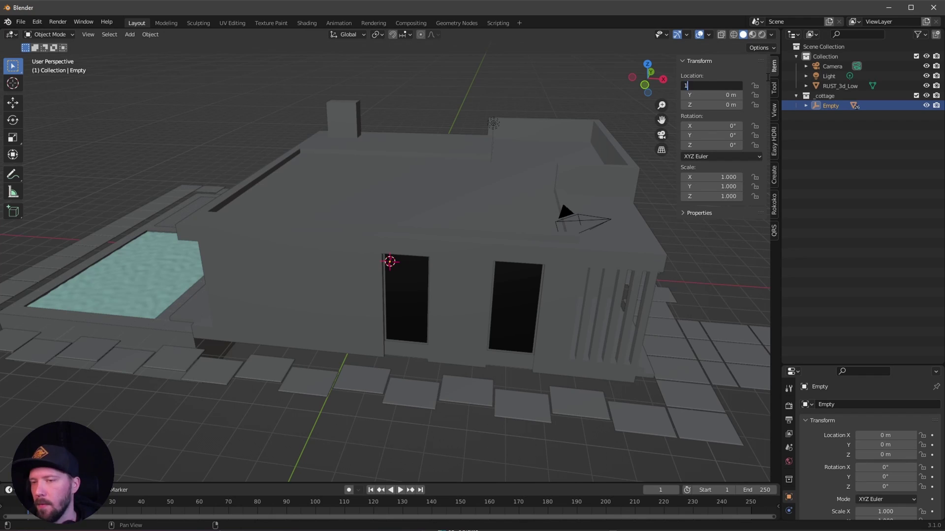
text(15)
key(Return)
Step: Turn the human figure -90° around Z and view through the scene camera
alt+drag(494, 283, 457, 312)
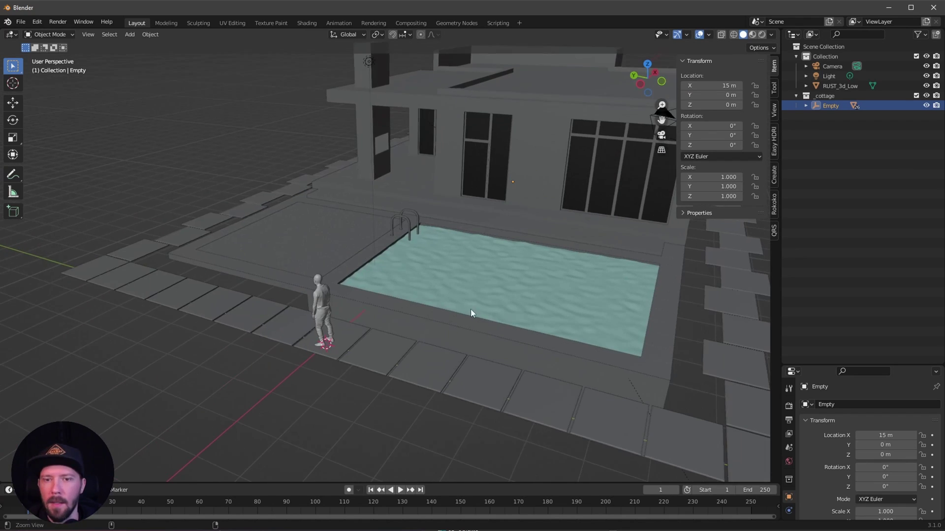
click(320, 305)
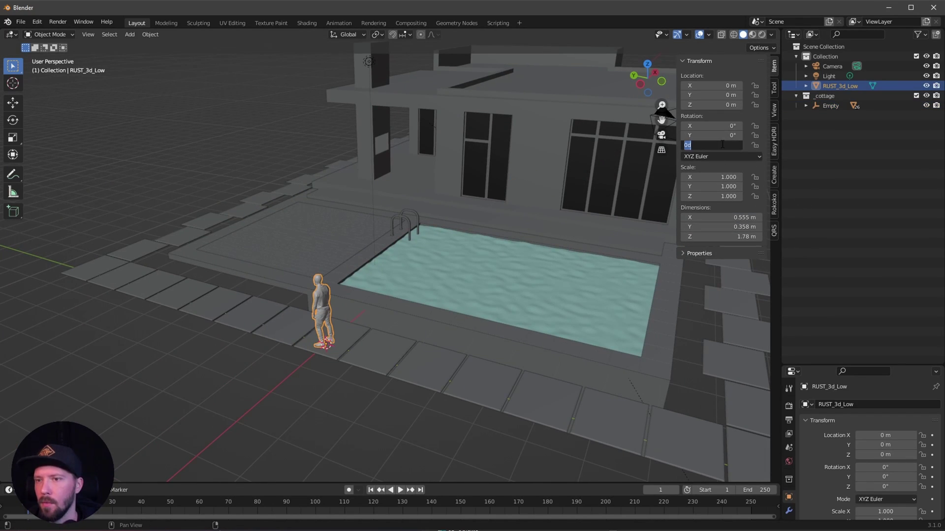
key(Return)
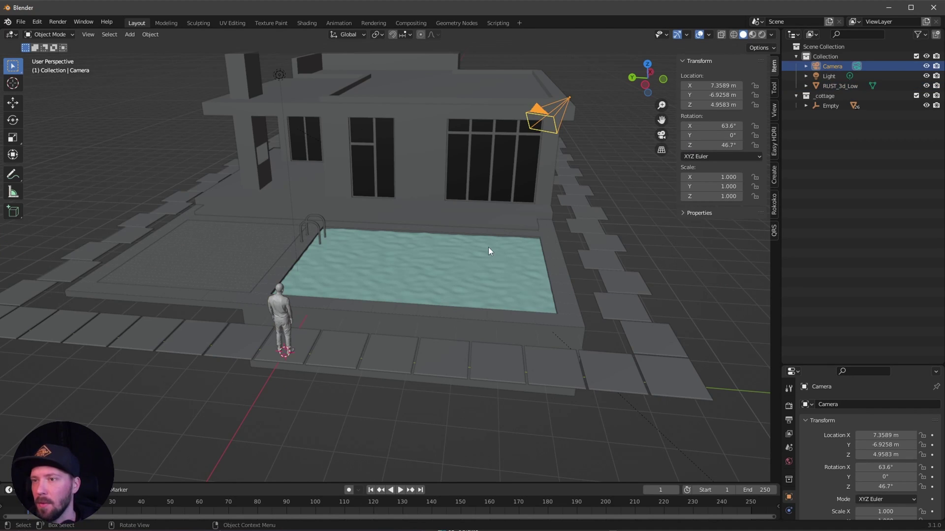
key(KP_0)
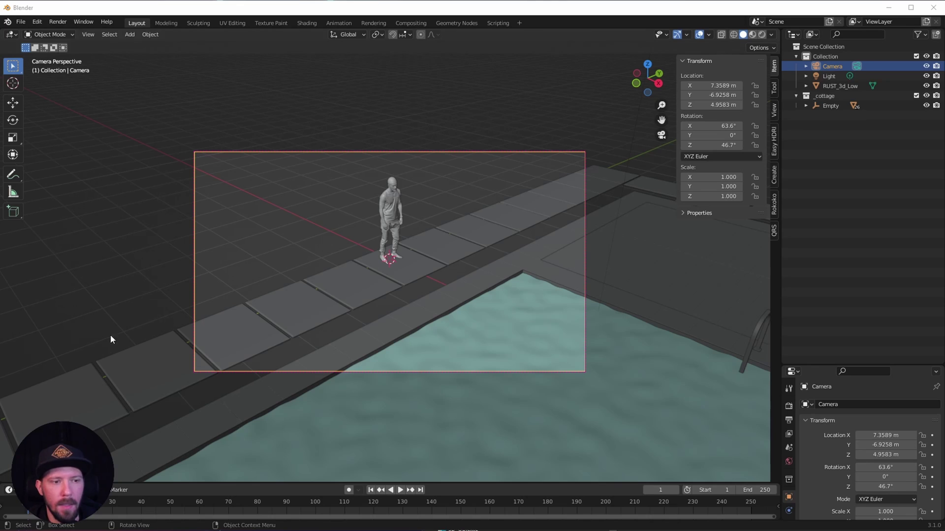
Step: Set the camera location to -9.5, 1.7, 1.5 m
click(720, 85)
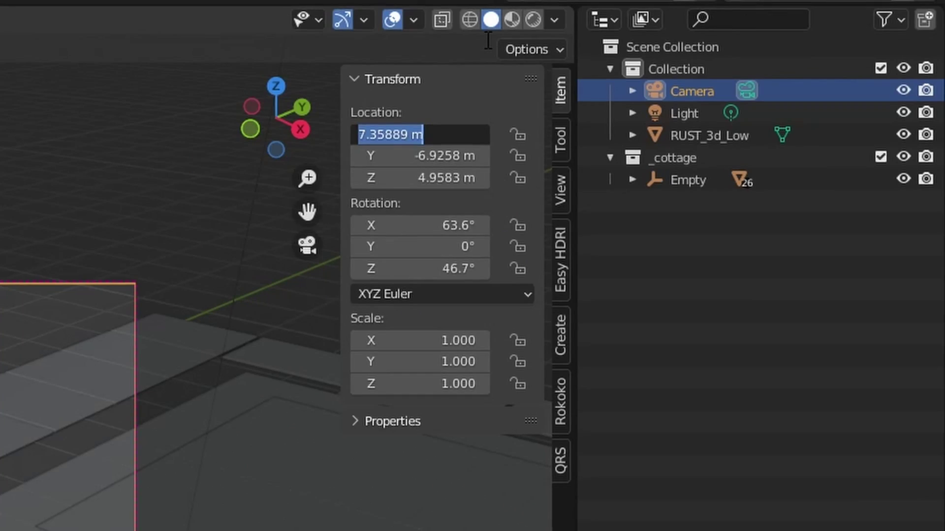
key(BackSpace)
text(-9.5)
key(Tab)
text(1.7)
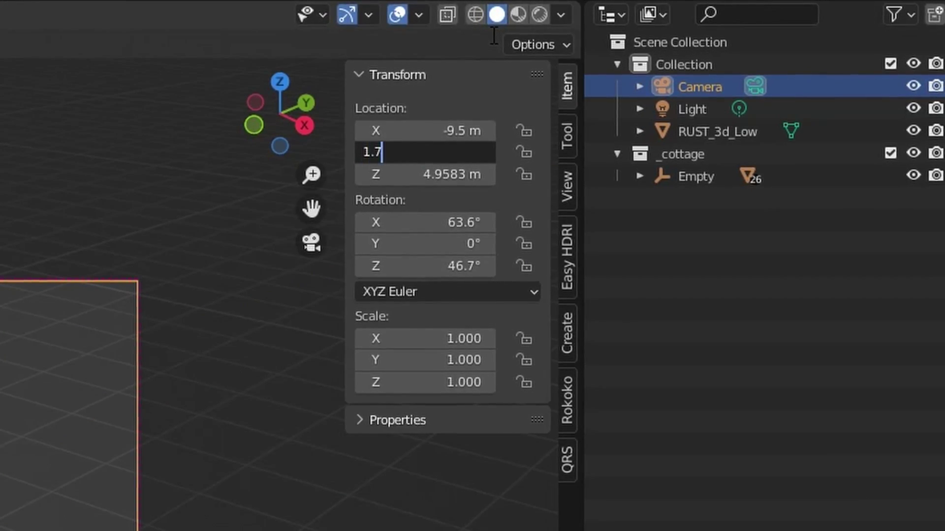
key(Tab)
text(1.5)
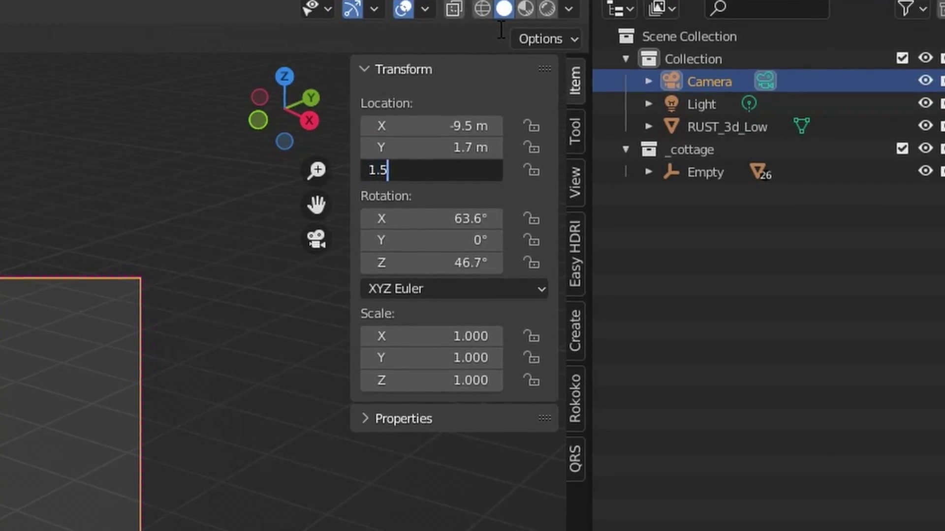
key(Tab)
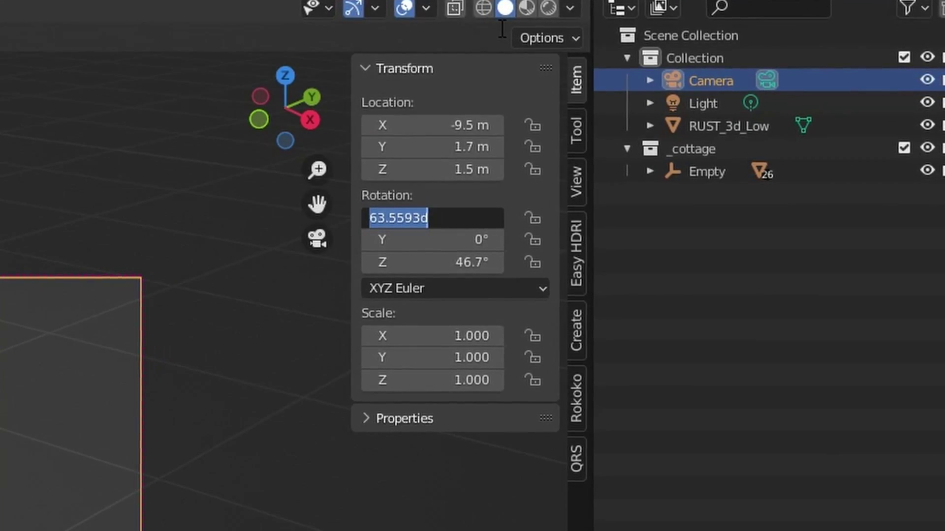
Step: Set the camera rotation to 92°, 0°, -90°
text(92)
key(Tab)
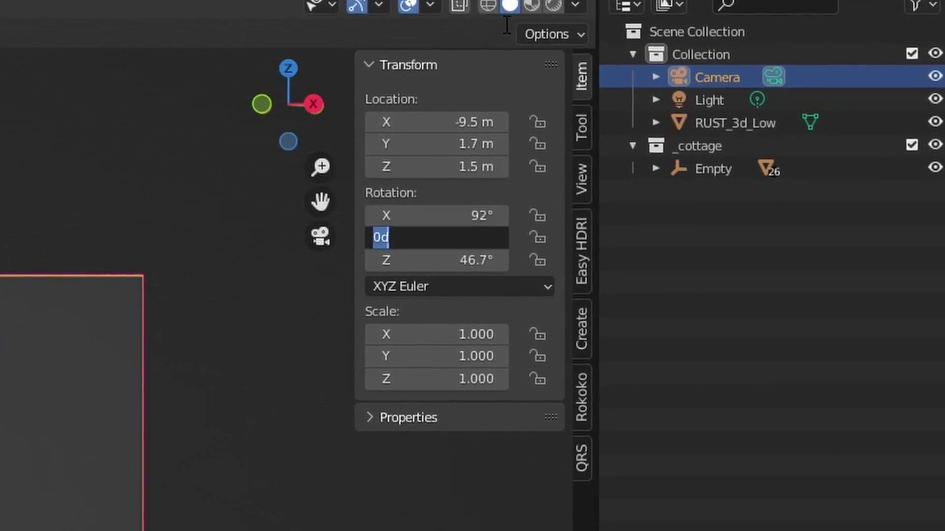
text(0)
key(Tab)
text(-90)
key(Return)
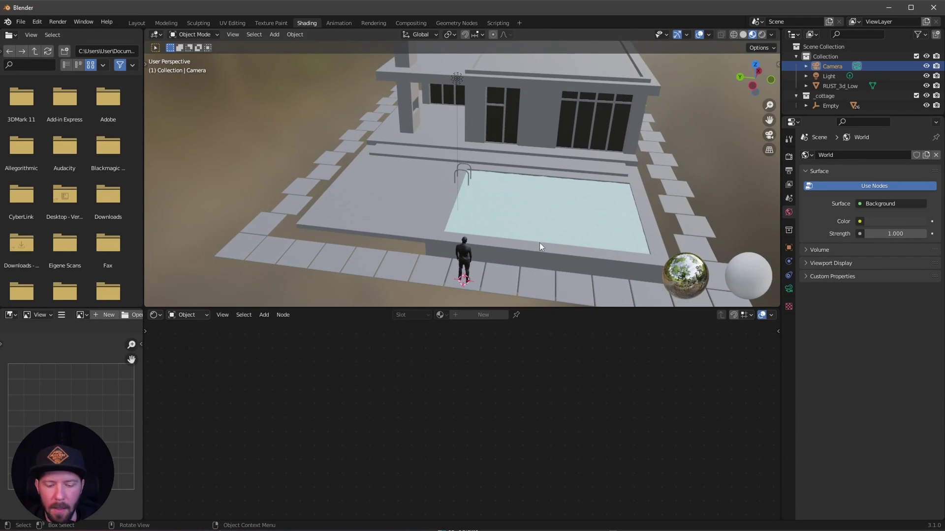
Step: Switch the viewport to rendered shading and hide the scene light
key(z)
click(544, 217)
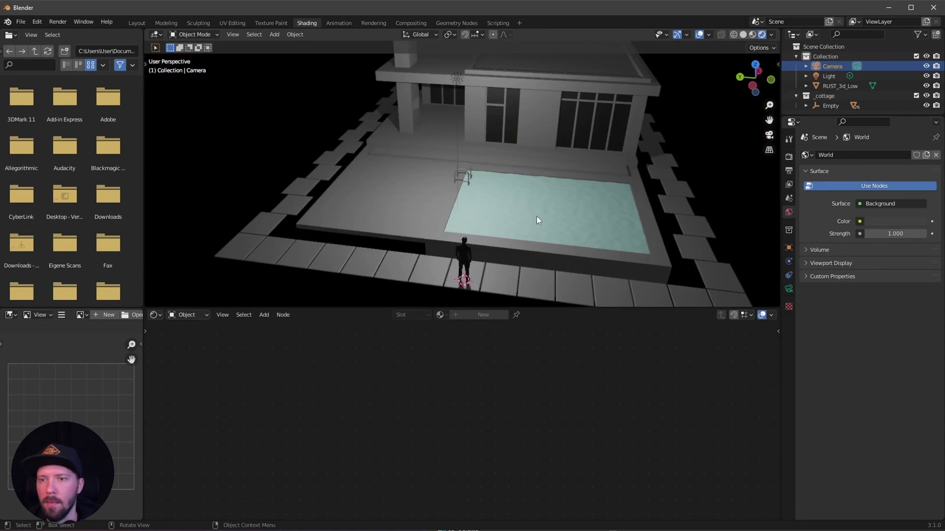
mouse_move(531, 221)
middle_down()
mouse_move(516, 255)
mouse_move(605, 170)
middle_up()
click(926, 76)
Step: Build an Easy HDRI world with the kiara_1_dawn_4k HDRI and Sky Strength 0.05
key(n)
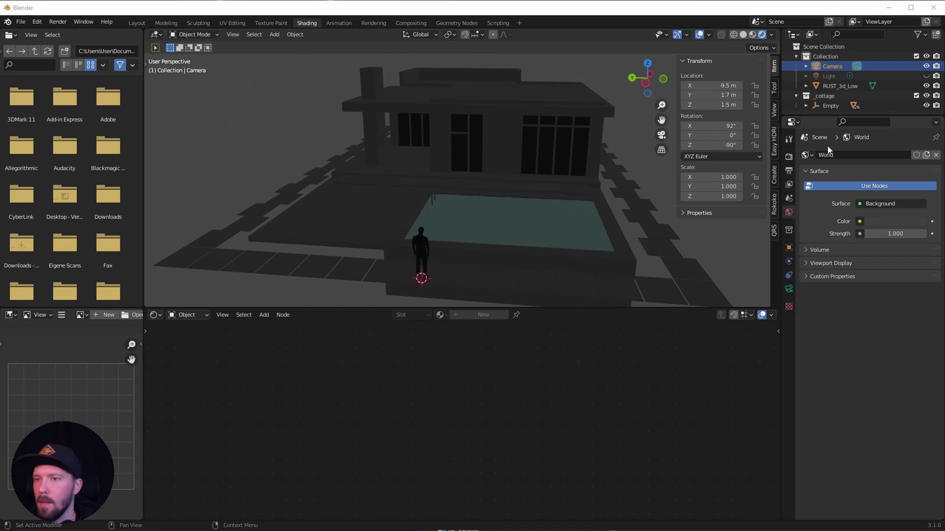
click(775, 143)
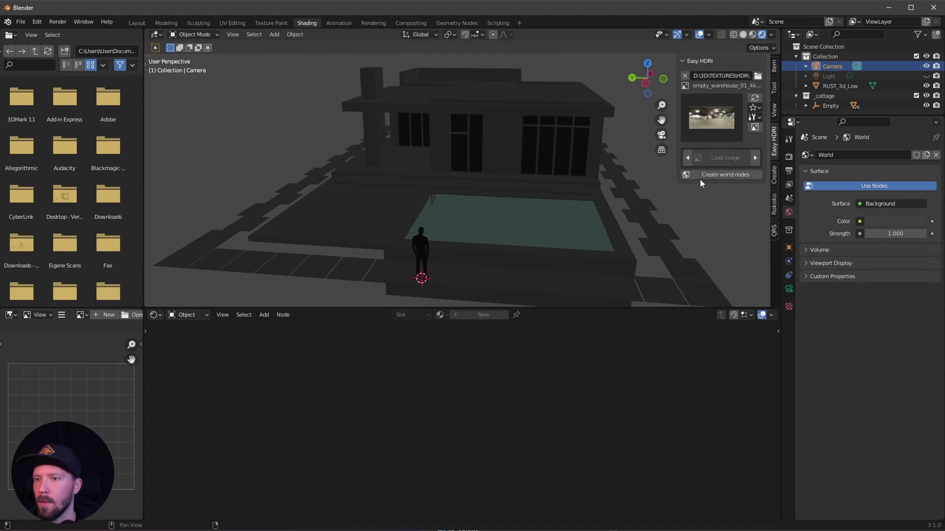
click(719, 175)
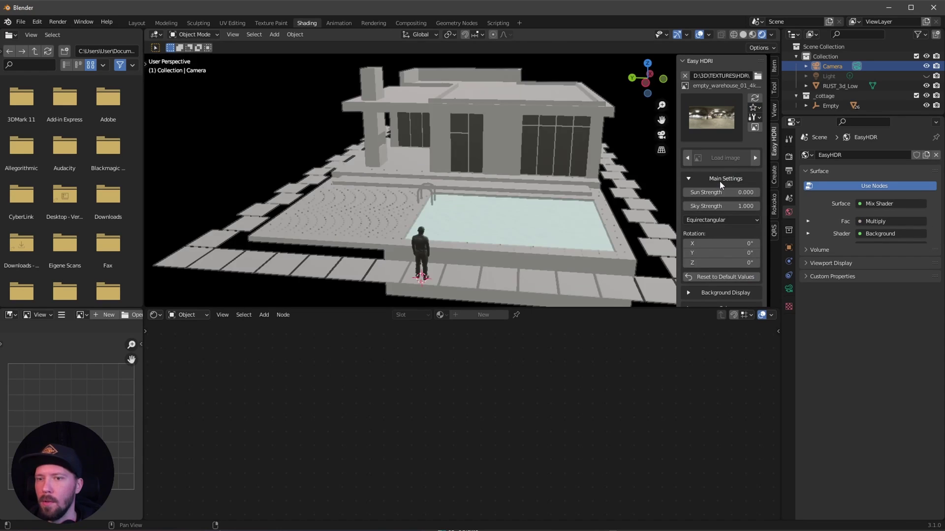
click(709, 127)
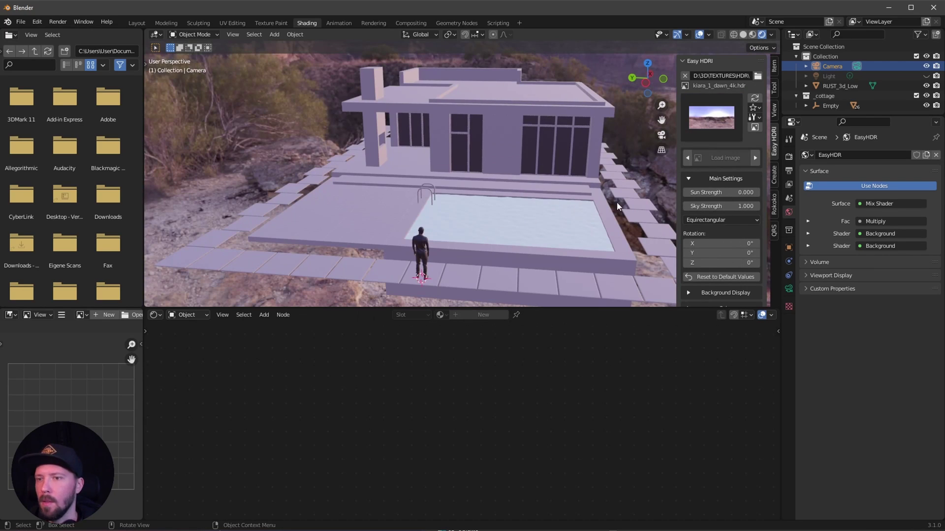
click(739, 206)
key(BackSpace)
text(.05)
key(Return)
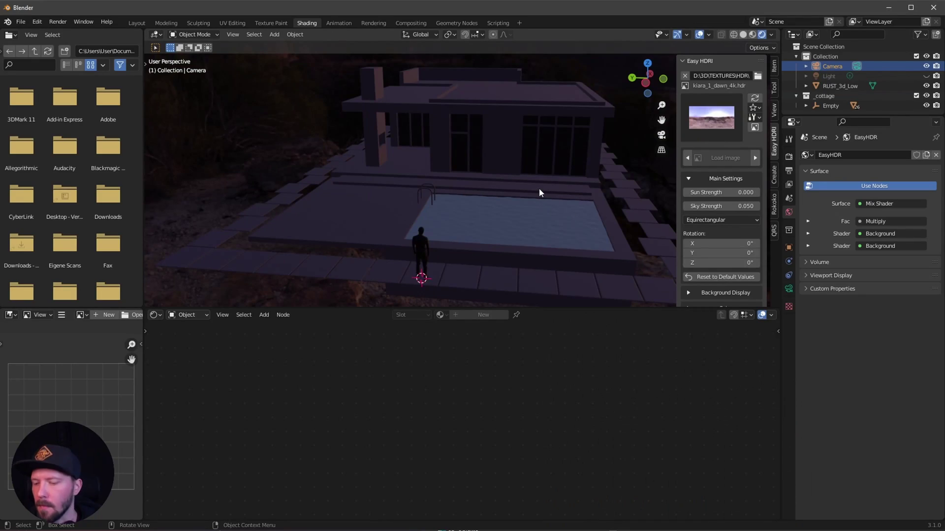
Step: From the camera view, rotate the dawn sky to -73.8° on Z
key(KP_0)
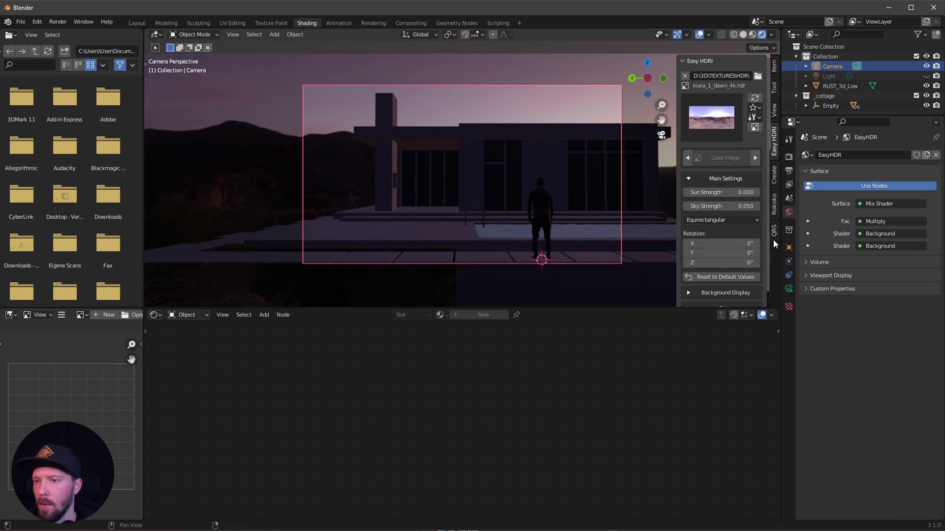
click(738, 261)
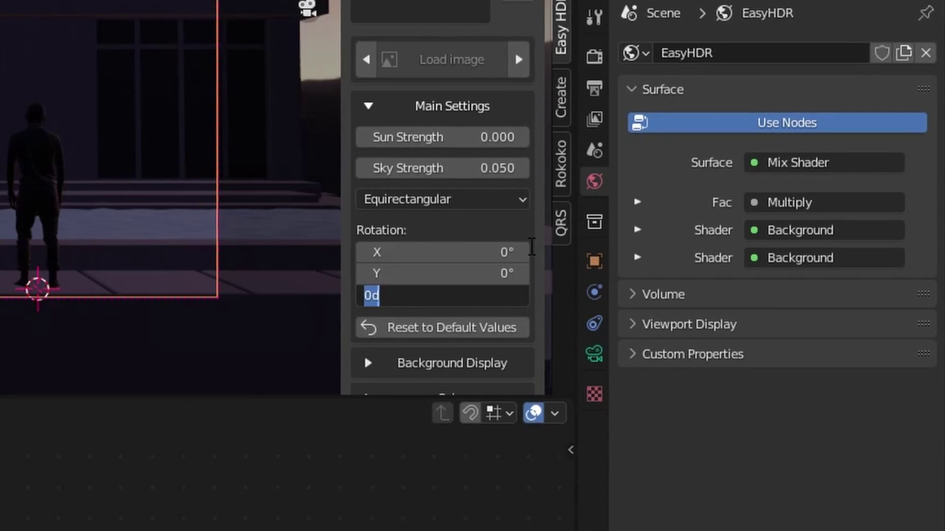
text(-73)
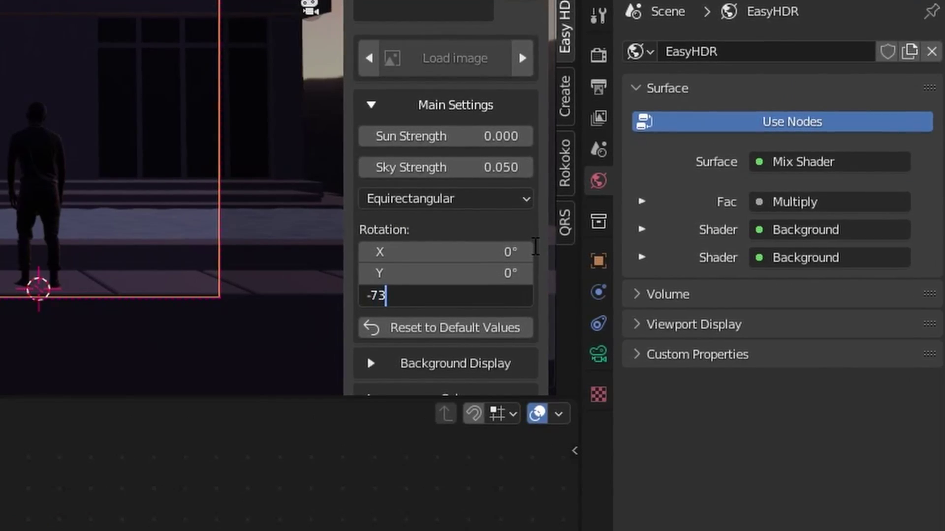
text(.8)
key(Return)
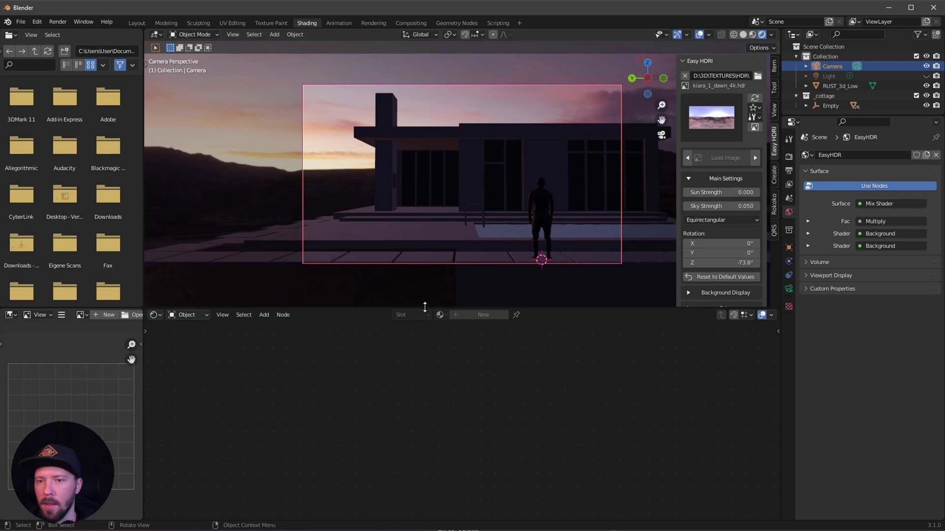
Step: Check the tile, cottage and deck materials, ending with the Planks deck selected
click(428, 249)
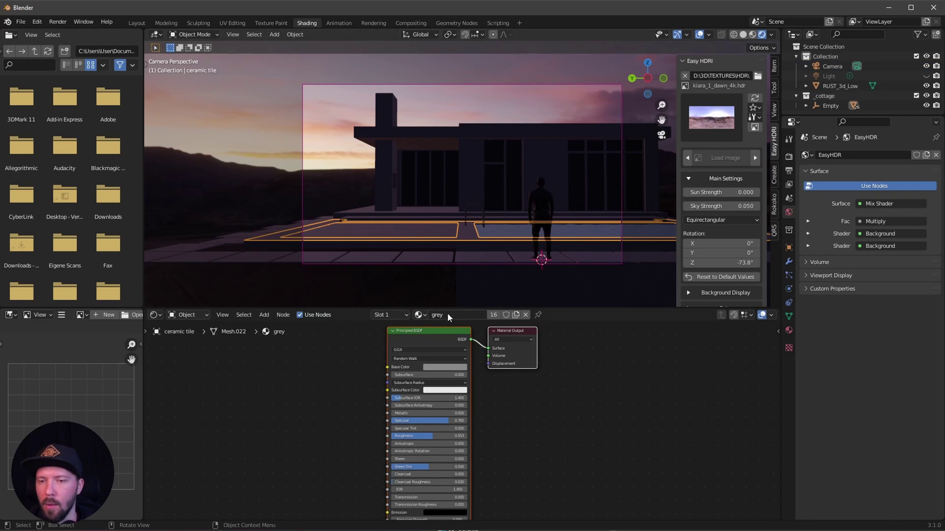
middle_drag(467, 275, 589, 166)
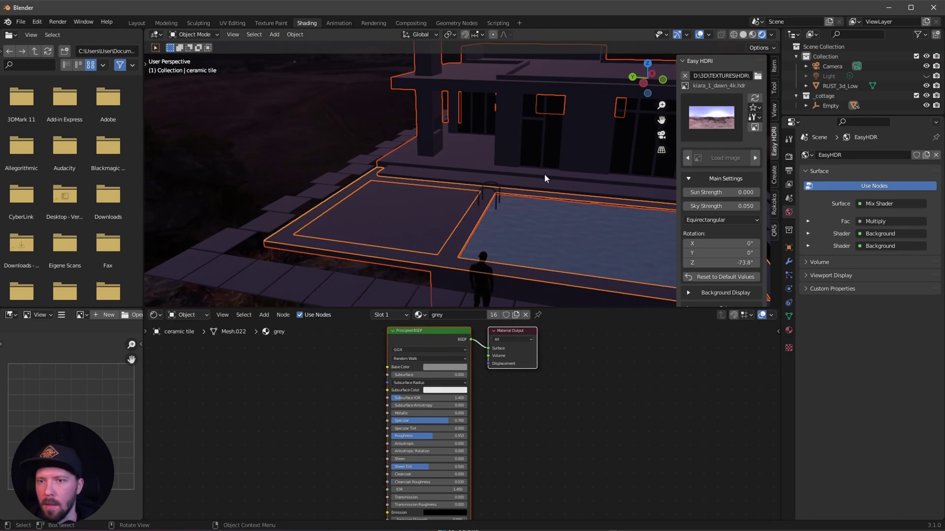
click(568, 166)
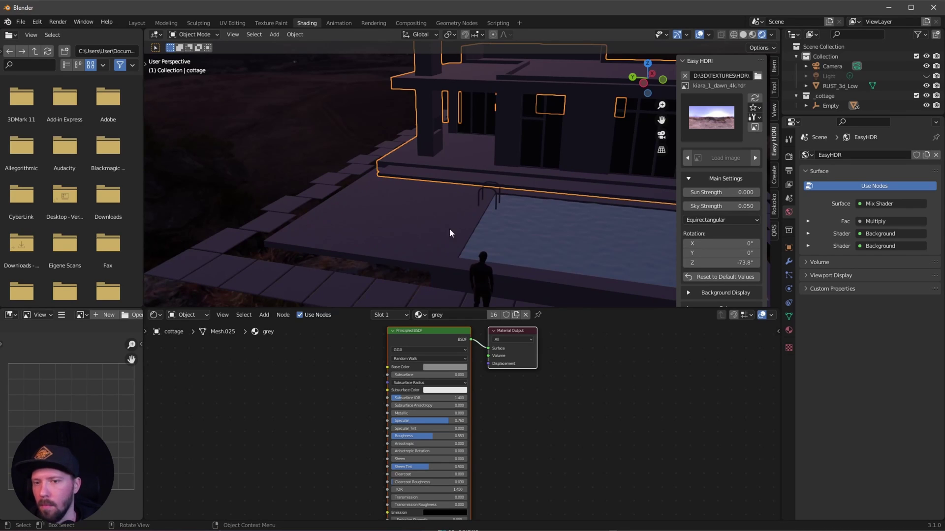
click(419, 232)
click(453, 181)
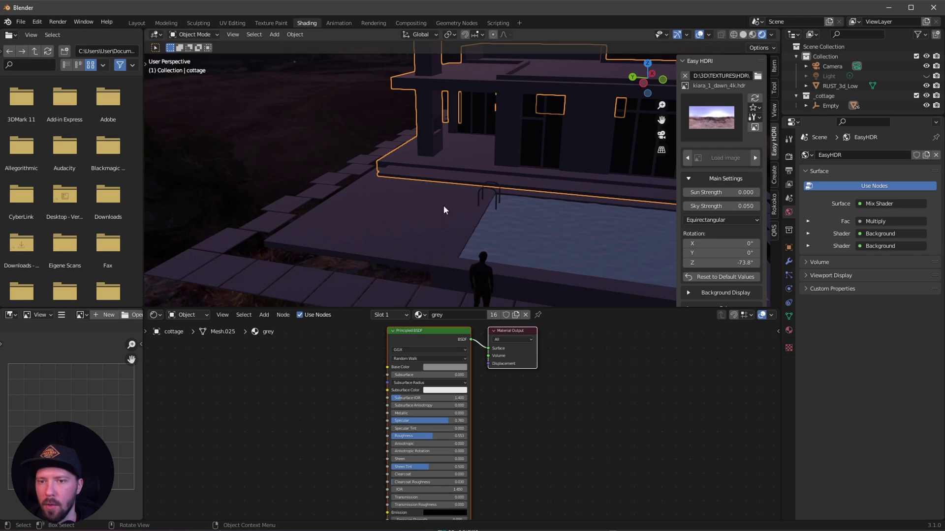
click(427, 227)
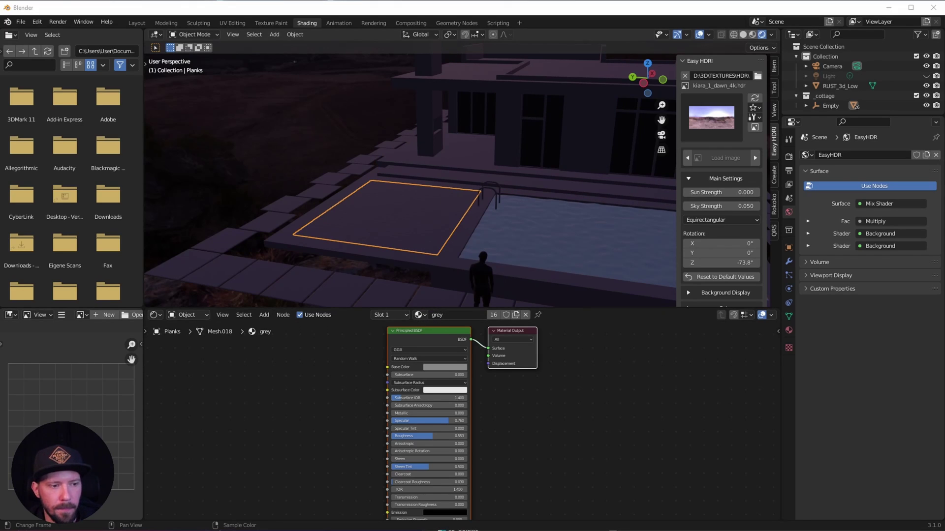
scroll(502, 418, up, 3)
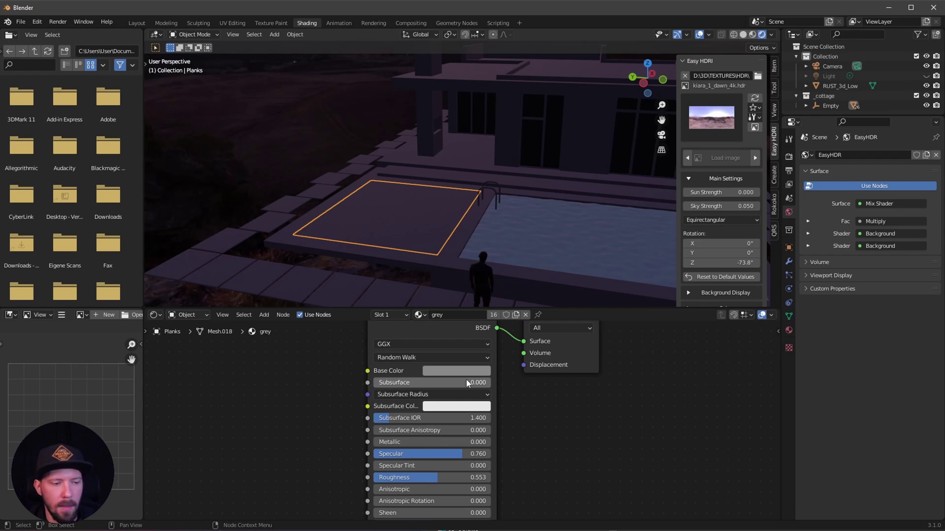
Step: Set the Planks material's Specular to 0.1 and Roughness to 0.13
click(443, 454)
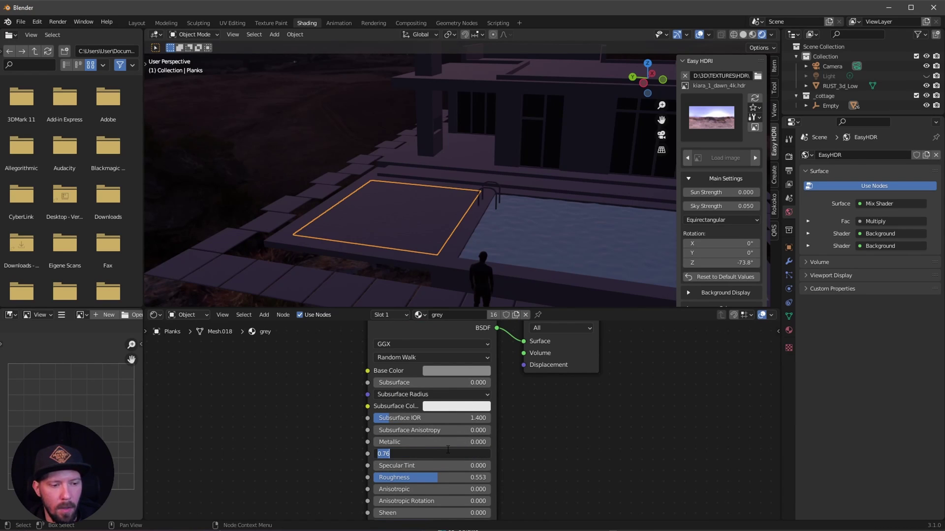
key(BackSpace)
text(.1)
key(Return)
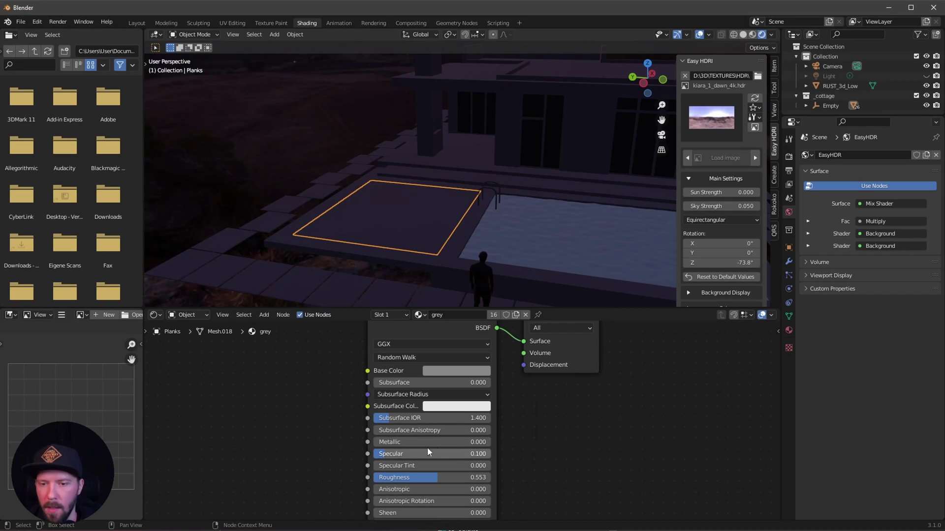
click(428, 477)
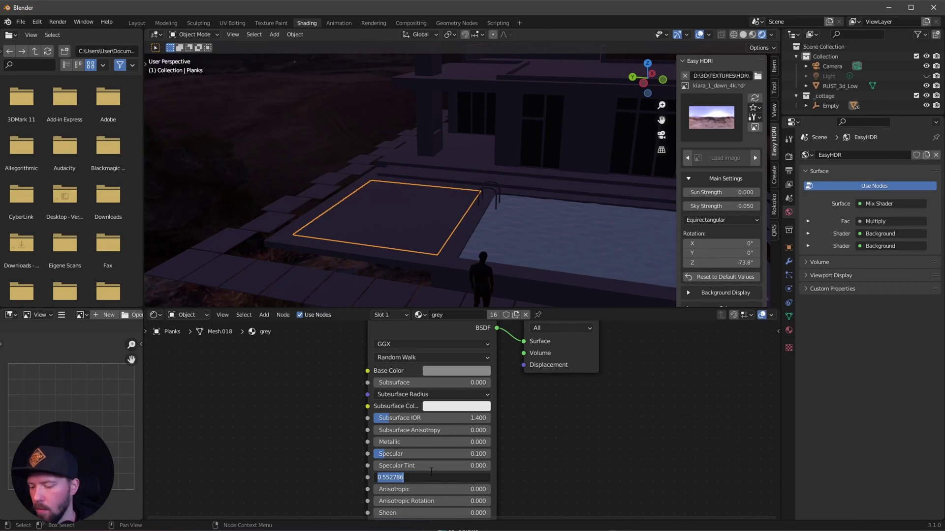
text(.13)
key(Return)
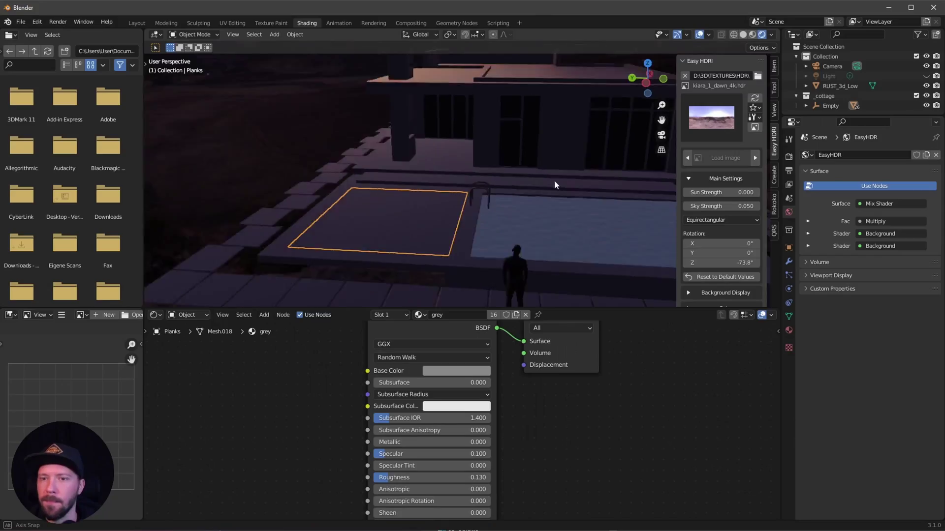
middle_drag(557, 184, 488, 236)
click(533, 241)
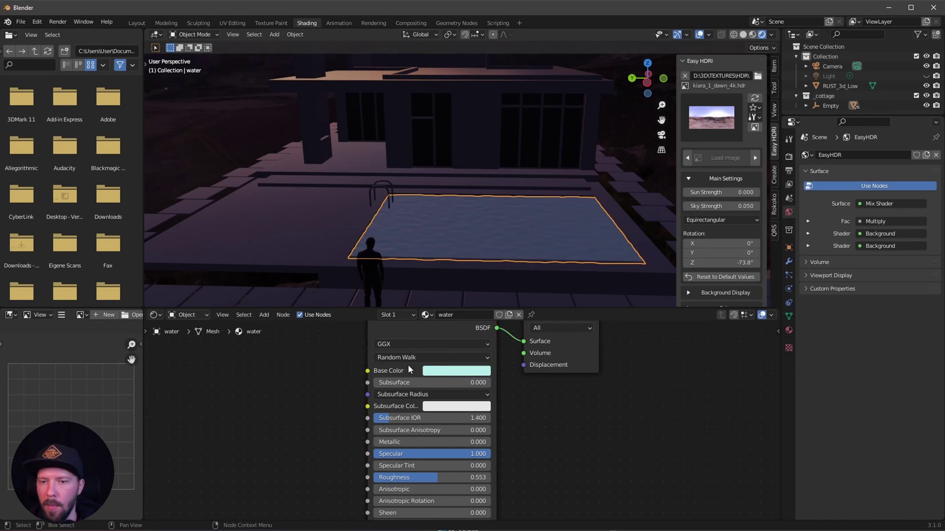
Step: Make the water a desaturated dark grey with Specular 0.5 and Roughness 0.000
click(454, 371)
drag(514, 246, 516, 278)
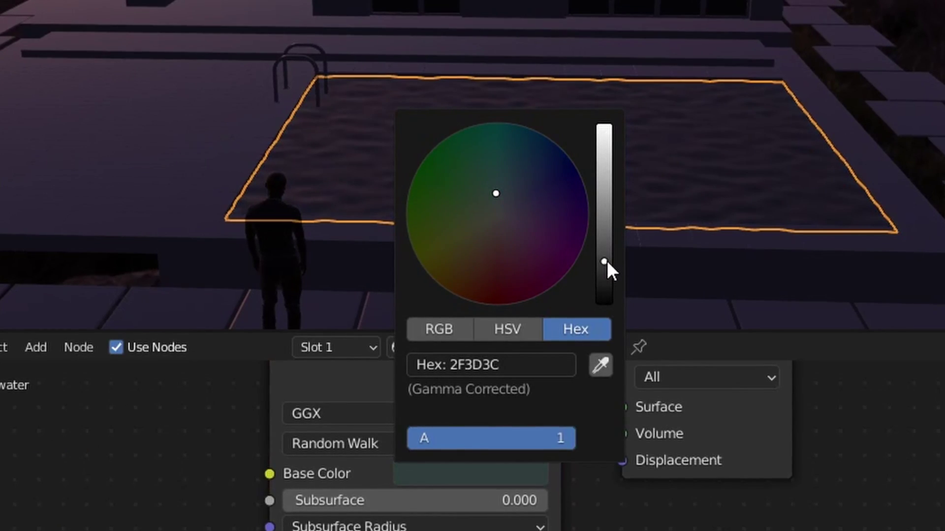
drag(606, 261, 607, 263)
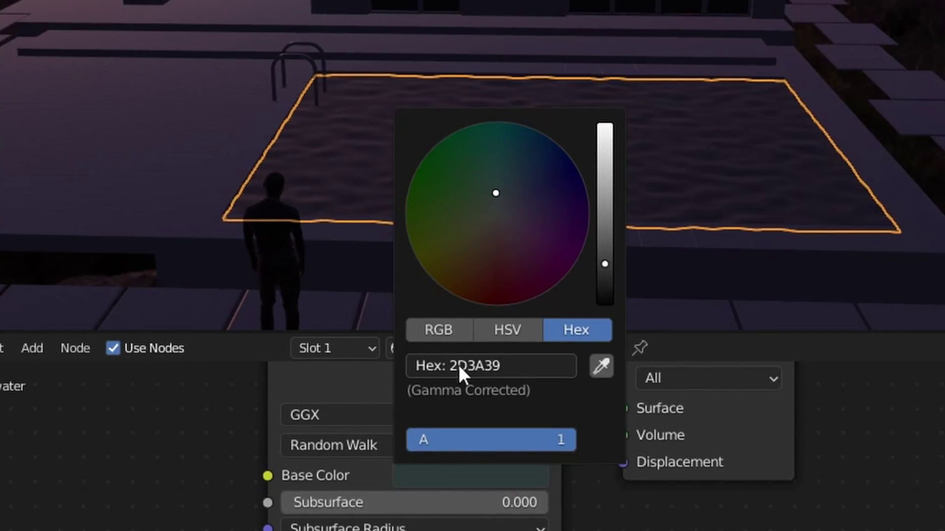
click(506, 339)
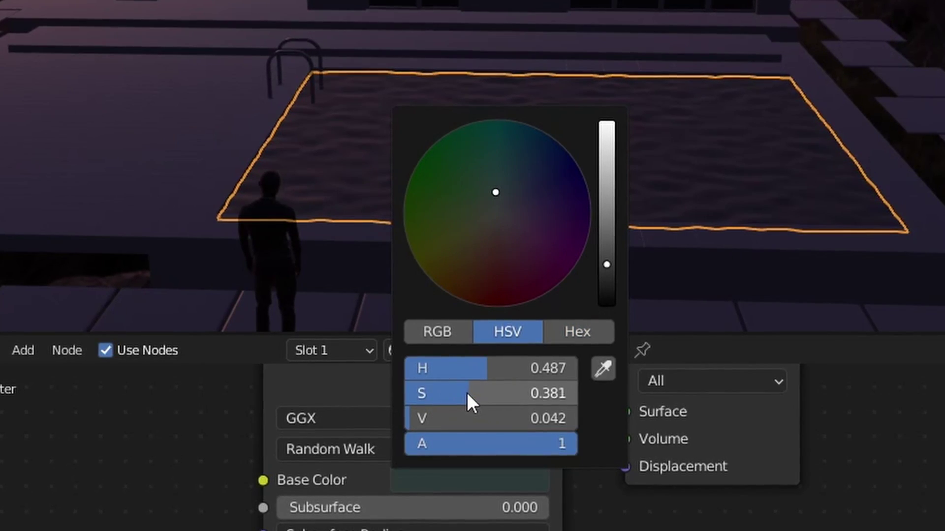
drag(468, 393, 262, 392)
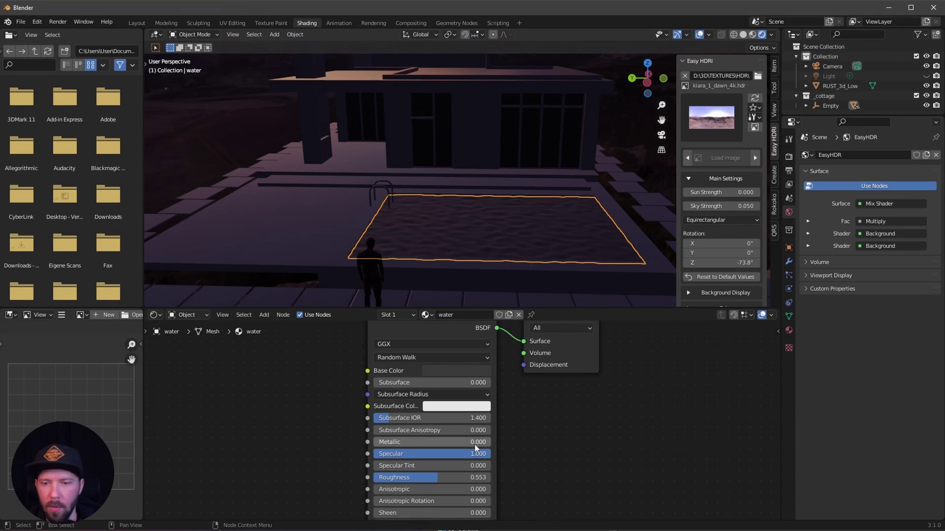
key(Escape)
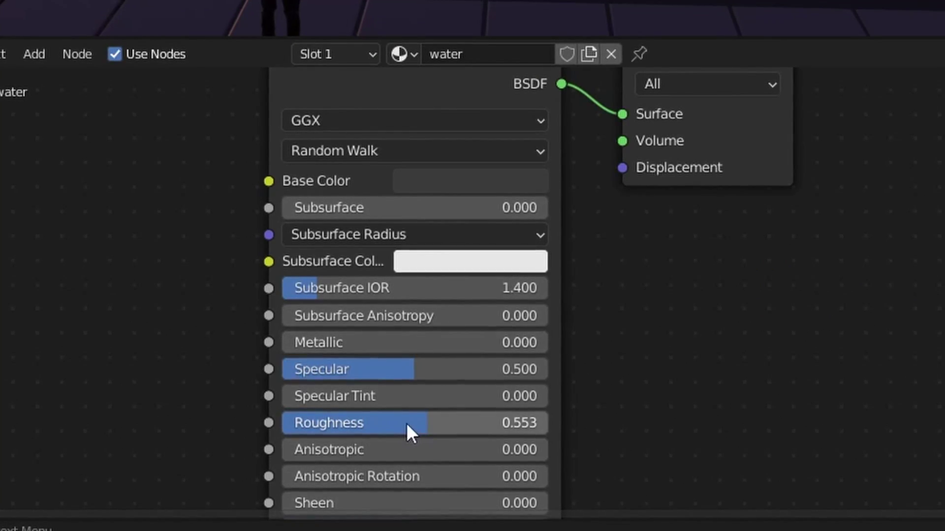
drag(406, 423, 145, 450)
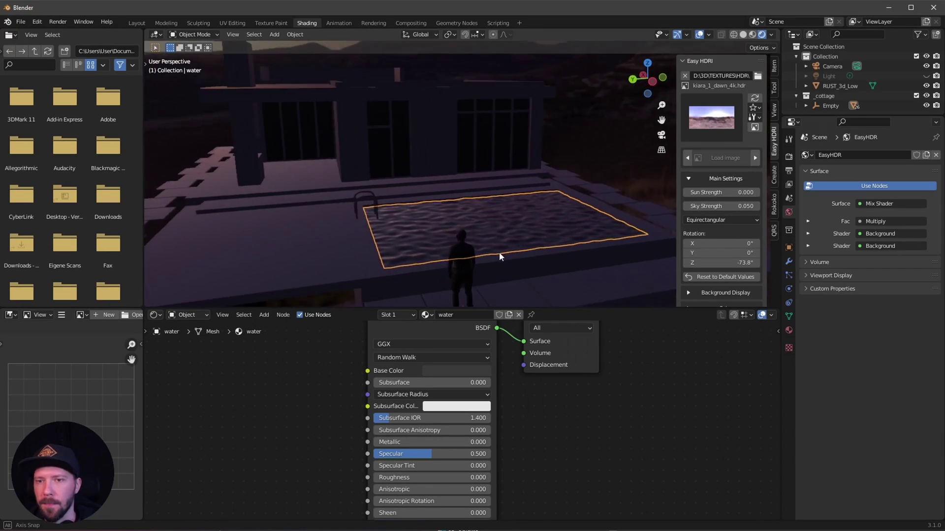
middle_drag(500, 256, 566, 259)
Step: Enable Screen Space Reflections, Ambient Occlusion and Bloom in the Eevee render settings
click(789, 158)
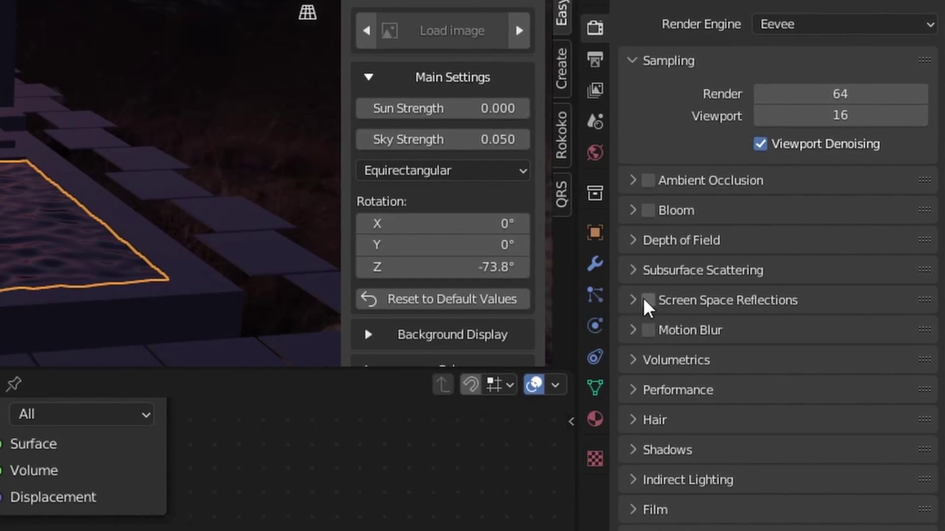
click(812, 277)
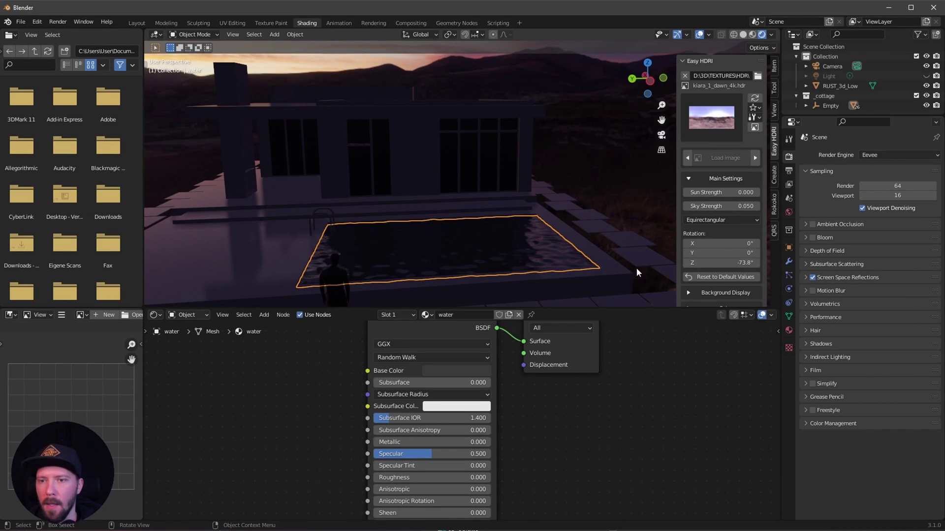
middle_drag(615, 270, 541, 259)
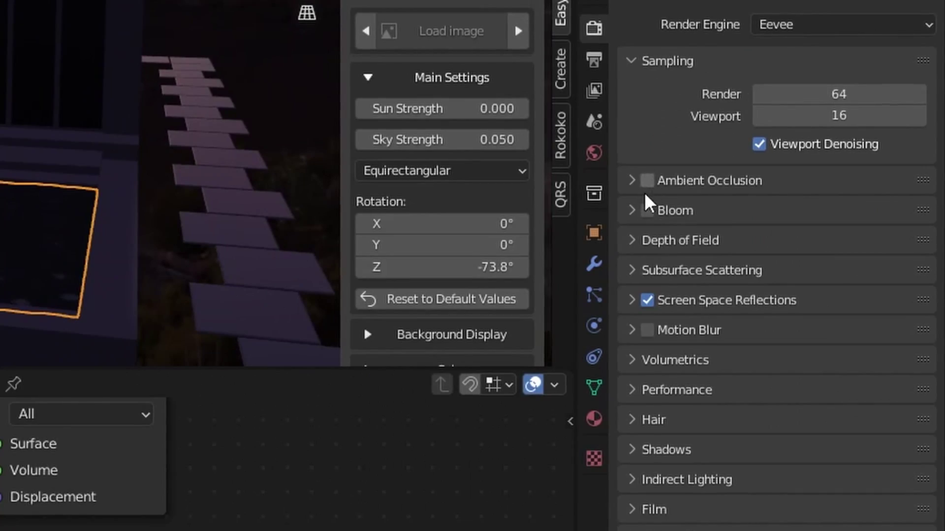
click(812, 225)
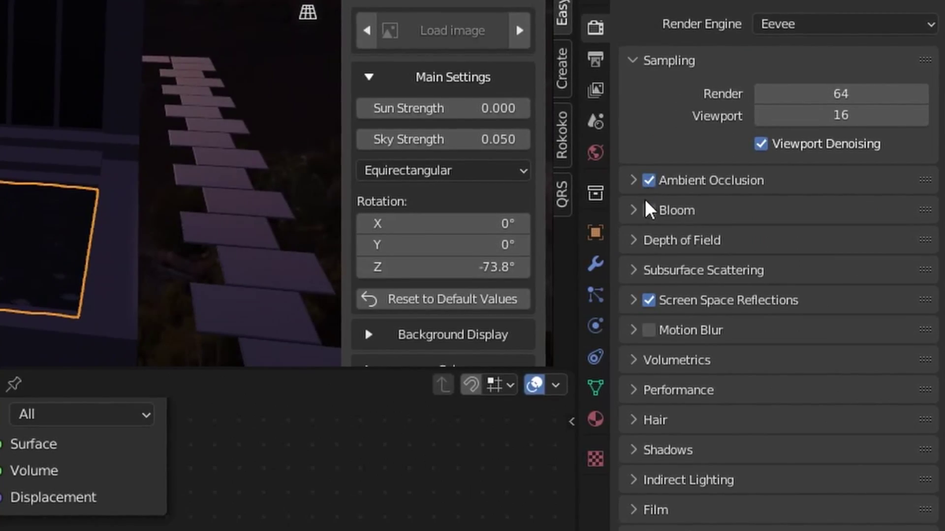
click(647, 208)
scroll(466, 258, up, 5)
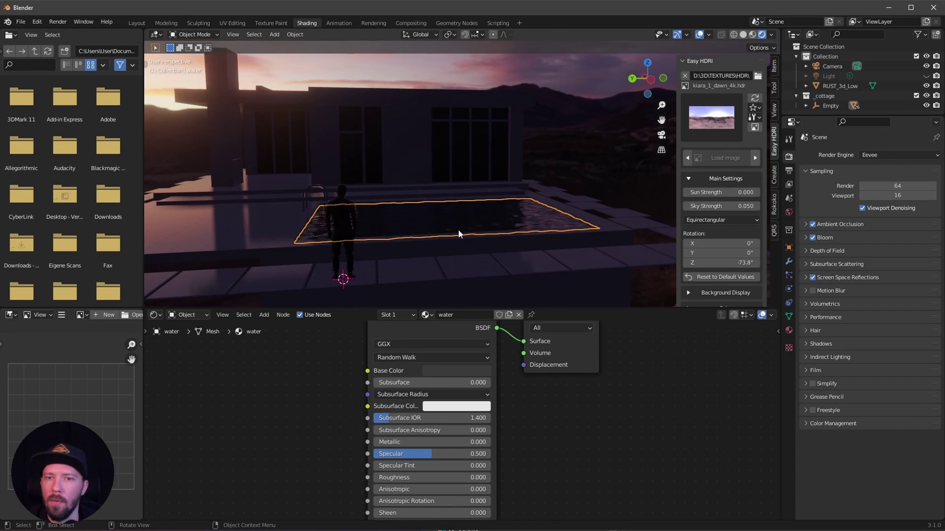
middle_drag(467, 239, 493, 157)
click(484, 174)
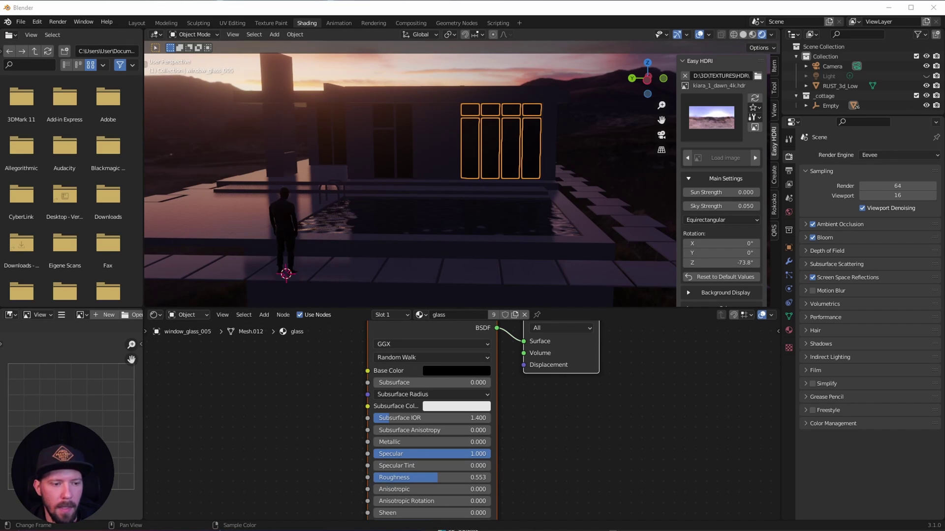
Step: Raise the window glass base colour's Value from black to about 0.82
scroll(584, 417, down, 3)
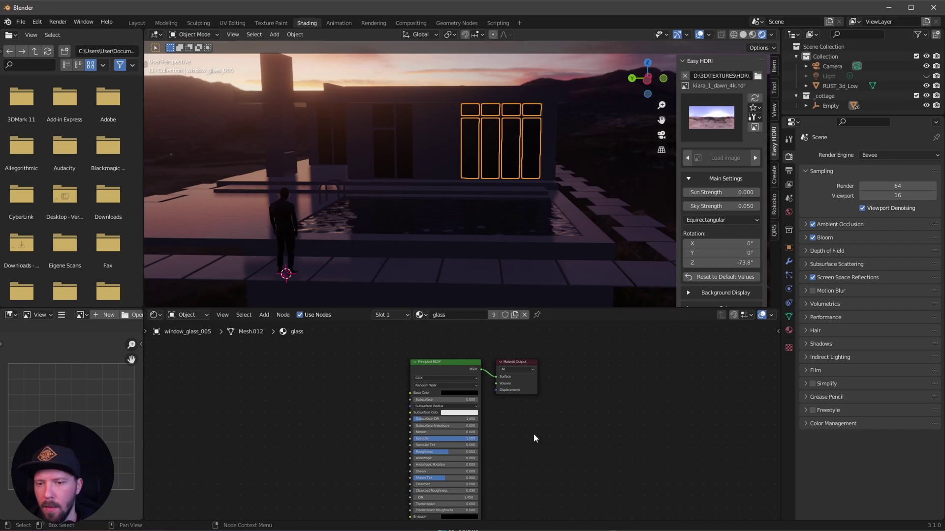
scroll(527, 435, up, 2)
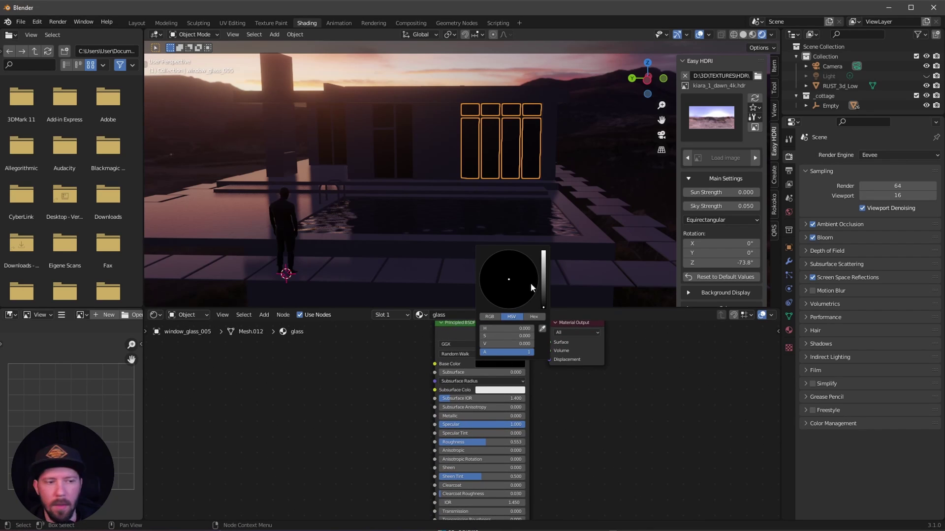
drag(545, 294, 547, 251)
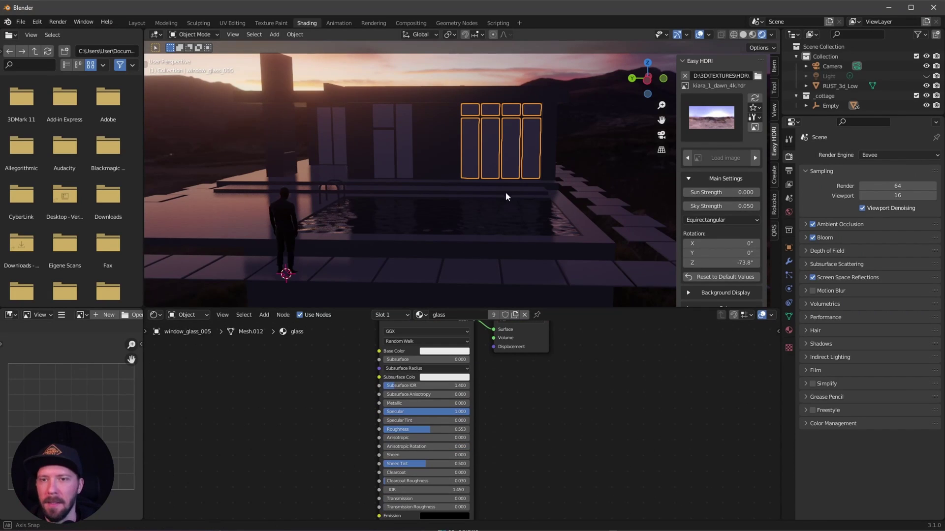
mouse_move(503, 197)
ctrl+middle_down()
mouse_move(511, 187)
mouse_move(471, 216)
mouse_move(518, 187)
ctrl+middle_up()
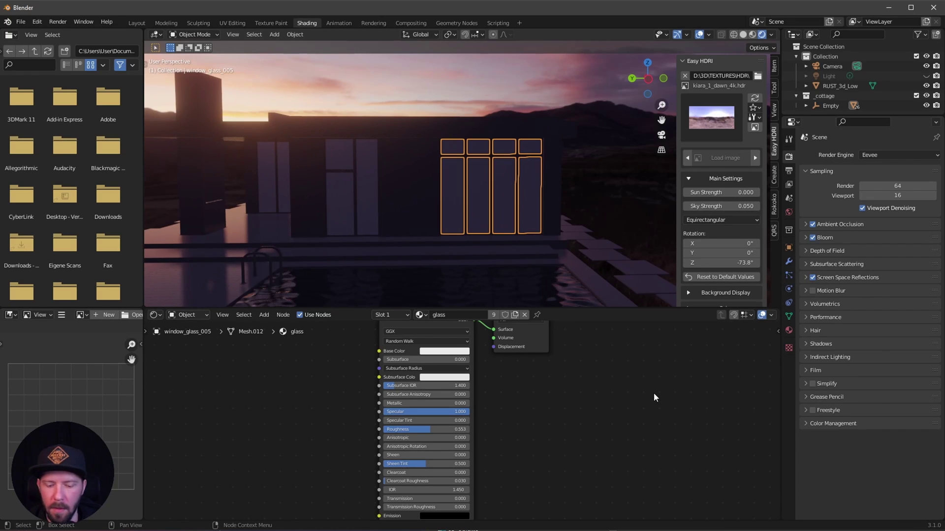
Step: Enable screen space refraction for the glass material and render, and set Transmission to 1.000
key(n)
click(775, 427)
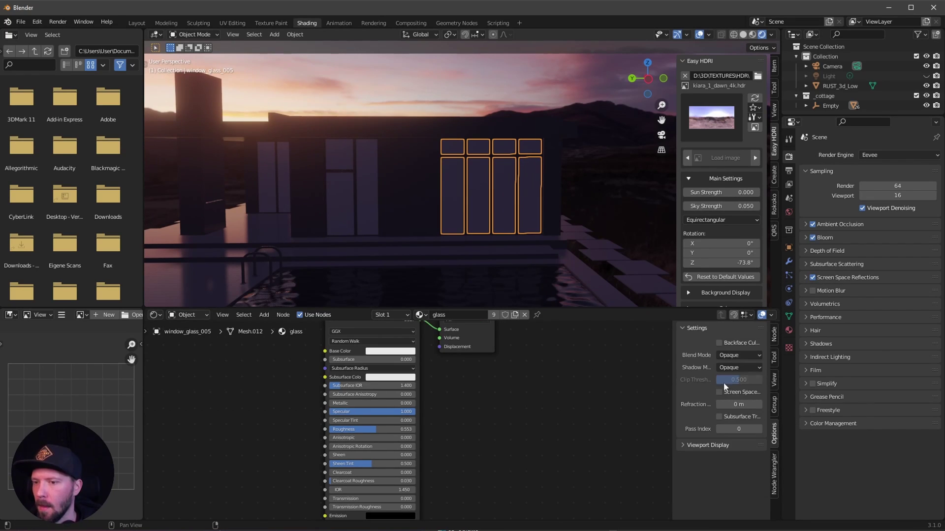
drag(672, 375, 595, 375)
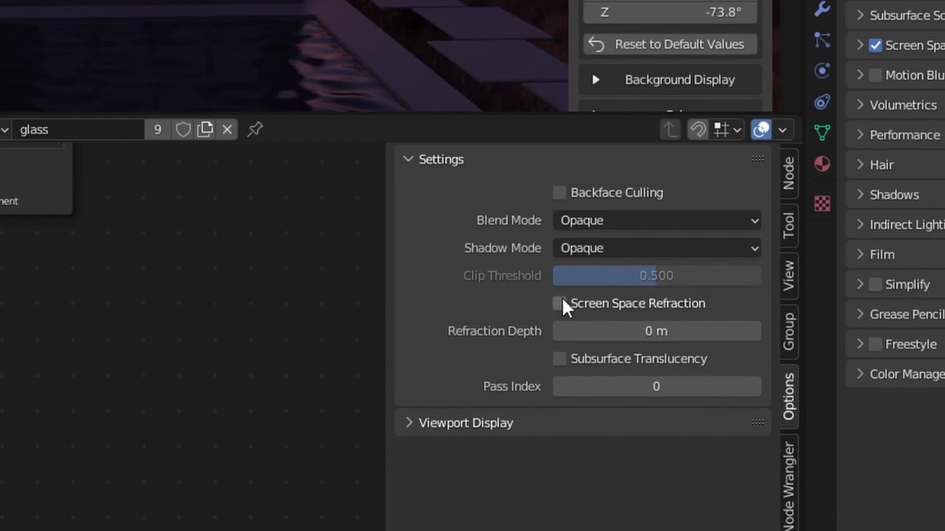
click(672, 392)
middle_drag(541, 236, 489, 229)
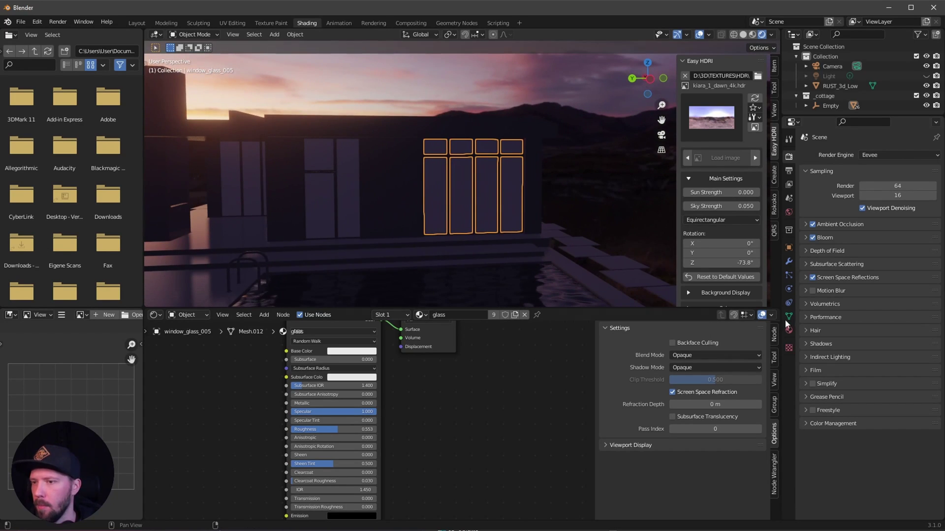
click(805, 277)
click(859, 292)
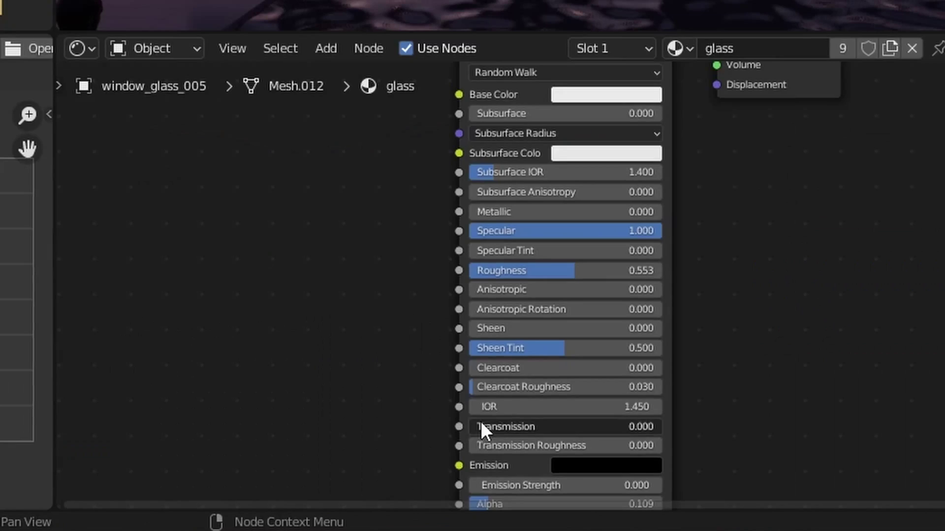
drag(480, 426, 746, 428)
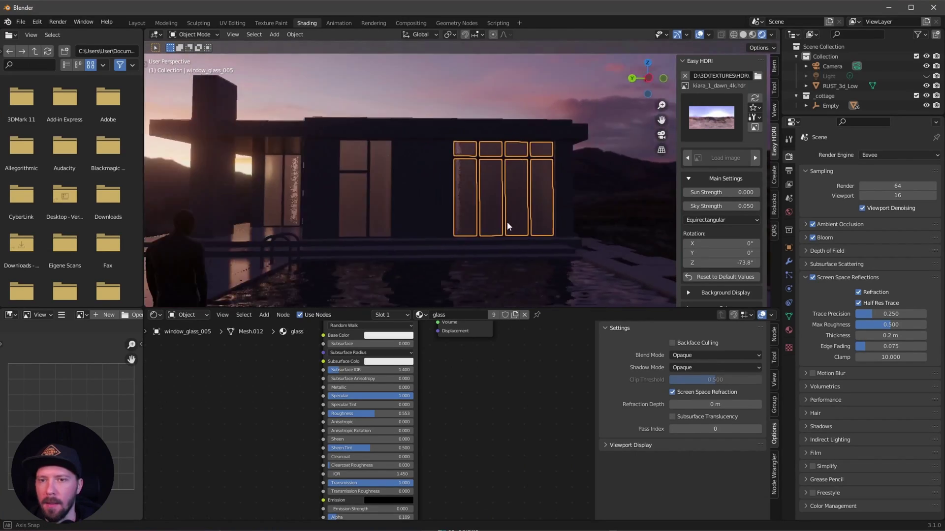
middle_drag(507, 222, 515, 259)
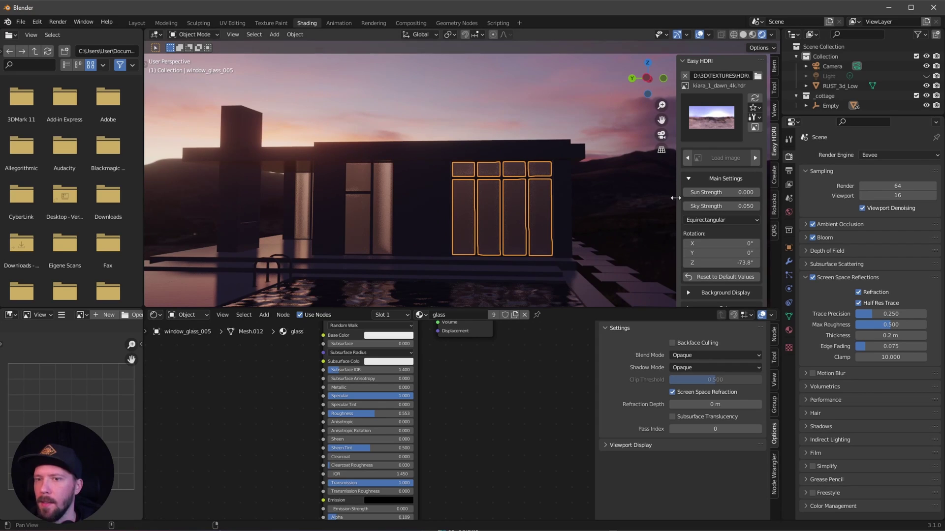
Step: Expand the Empty in the Outliner and hide its Walls child to reveal the lit windows
scroll(630, 217, up, 6)
middle_drag(573, 211, 535, 225)
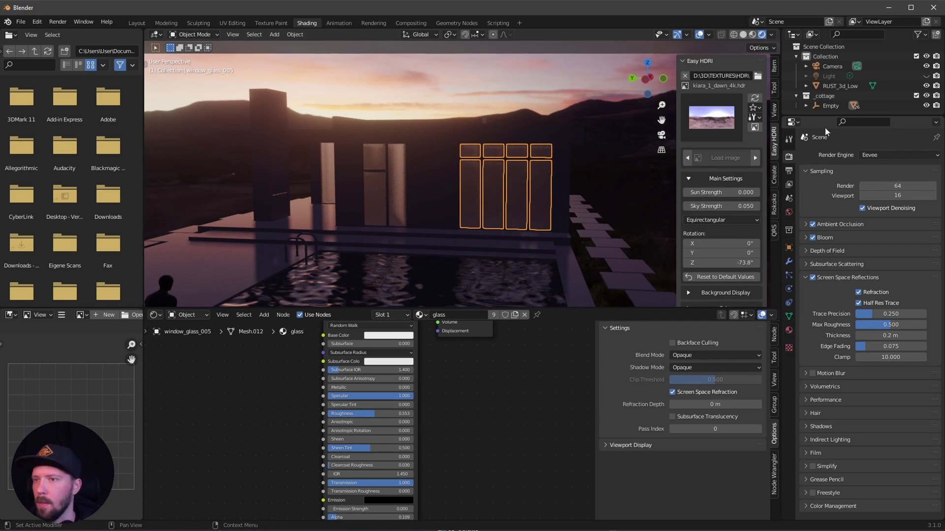
drag(824, 117, 824, 222)
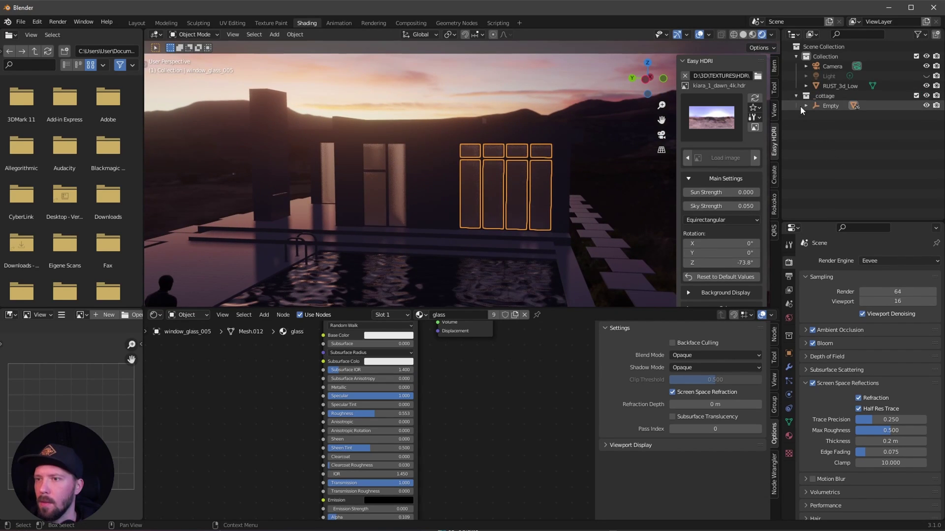
click(801, 105)
click(805, 105)
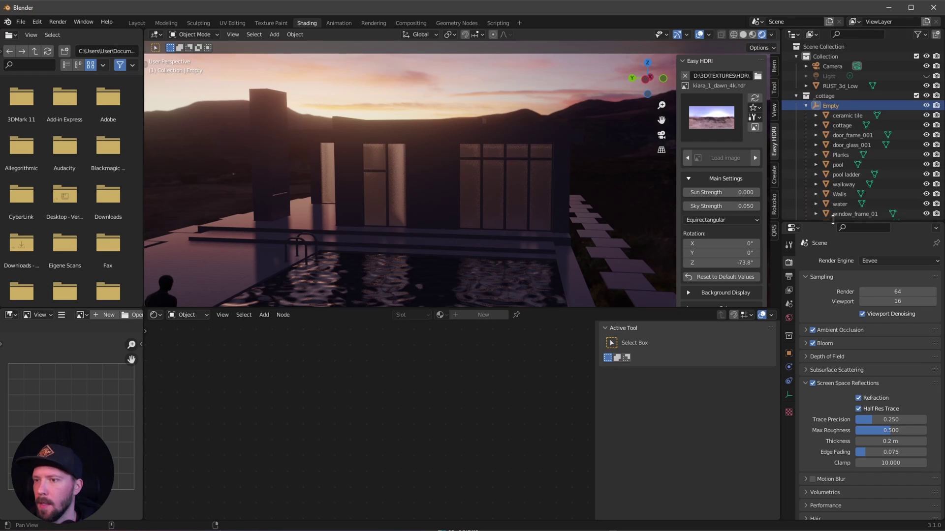
click(838, 194)
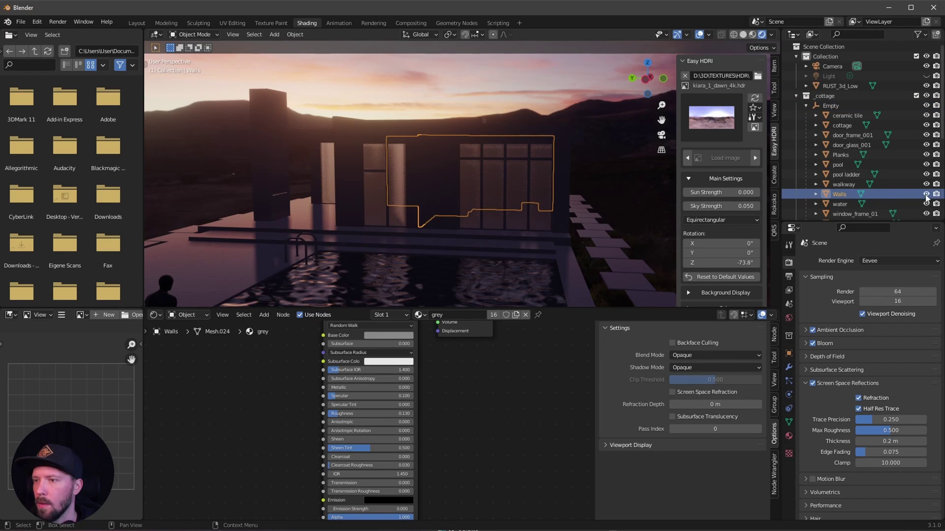
click(926, 194)
middle_drag(476, 232, 545, 220)
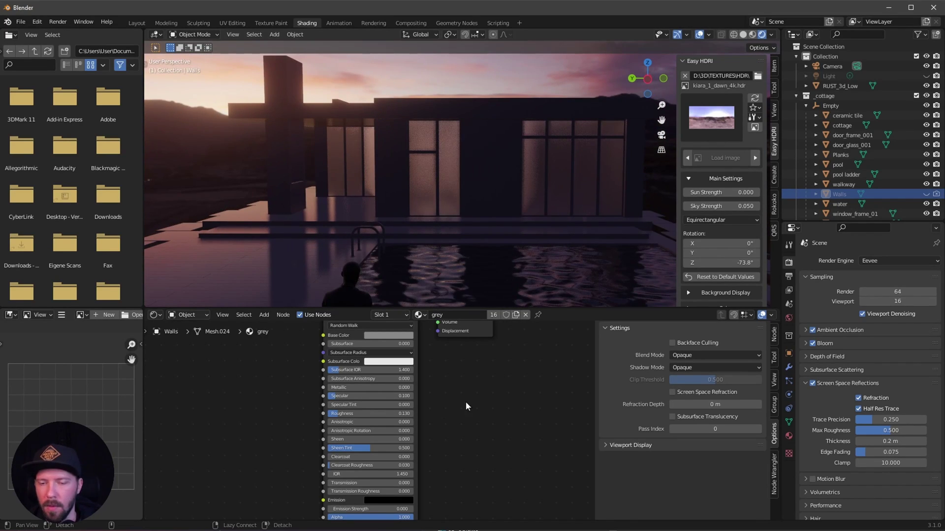
Step: Set the glass material's Specular to 0.5
middle_drag(464, 392, 476, 400)
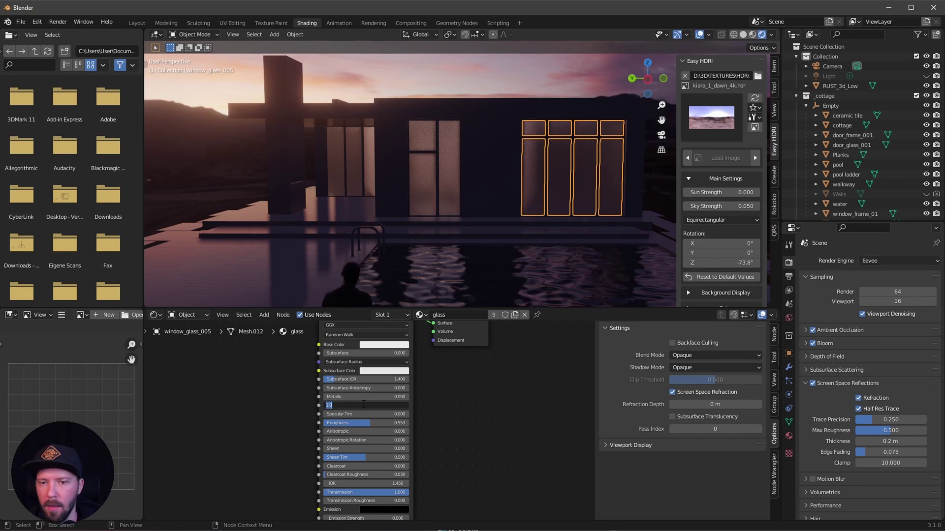
key(Return)
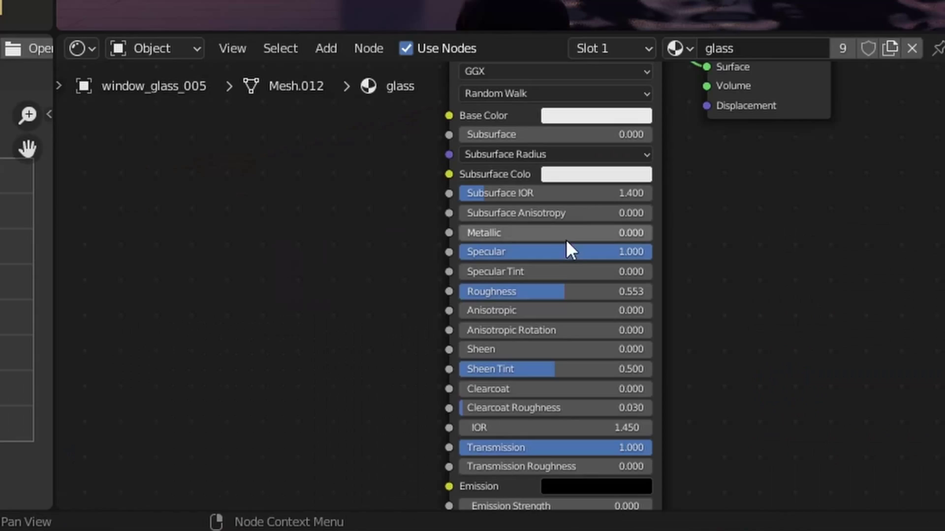
click(371, 404)
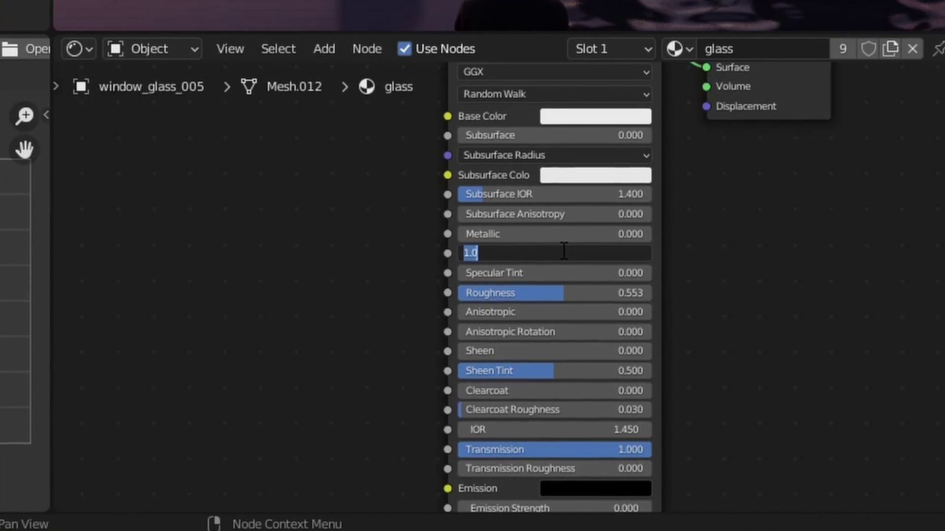
text(.5)
key(Return)
Step: Add a Noise Texture node and link its Color to the glass Roughness
middle_drag(254, 419, 285, 415)
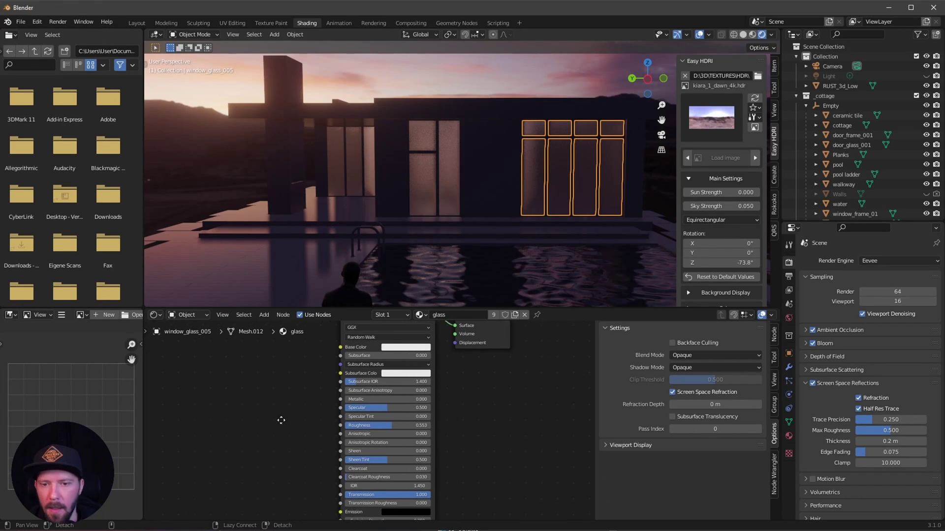
key(shift+a)
click(279, 412)
text(nois)
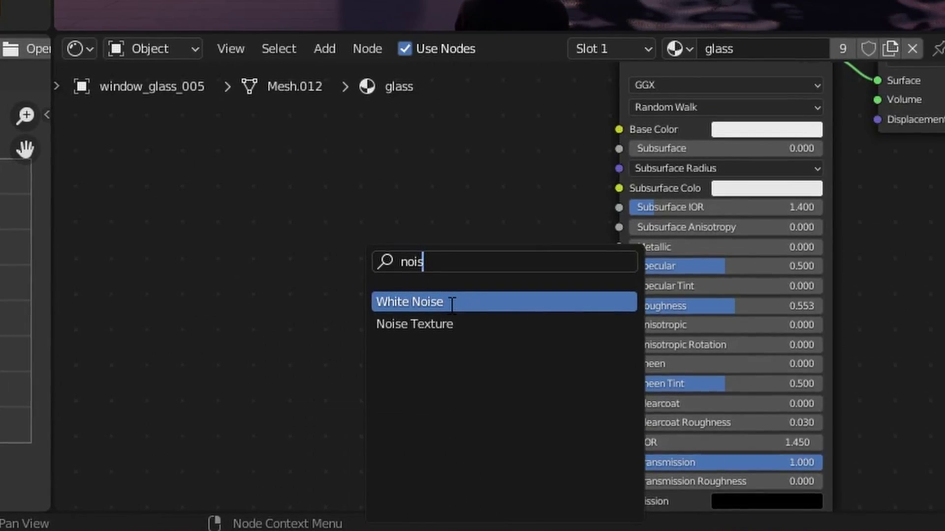
click(318, 437)
click(357, 311)
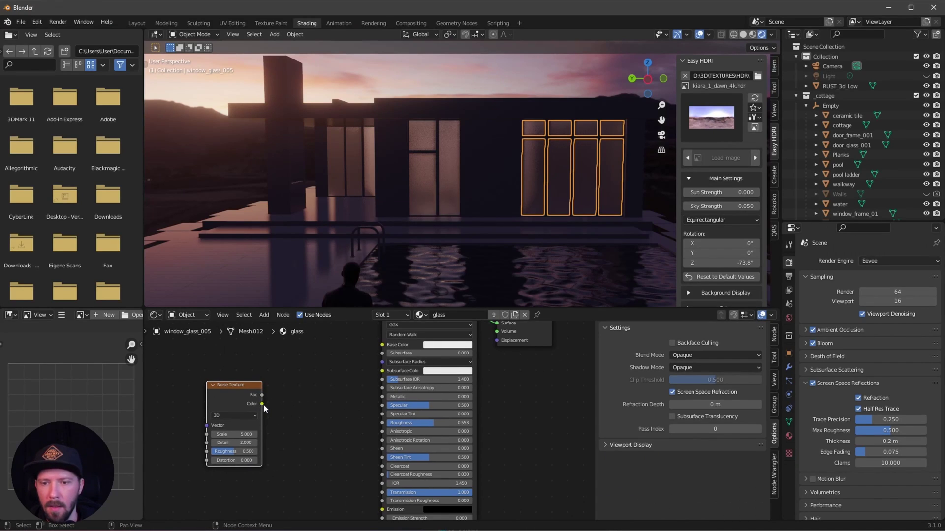
drag(266, 406, 383, 424)
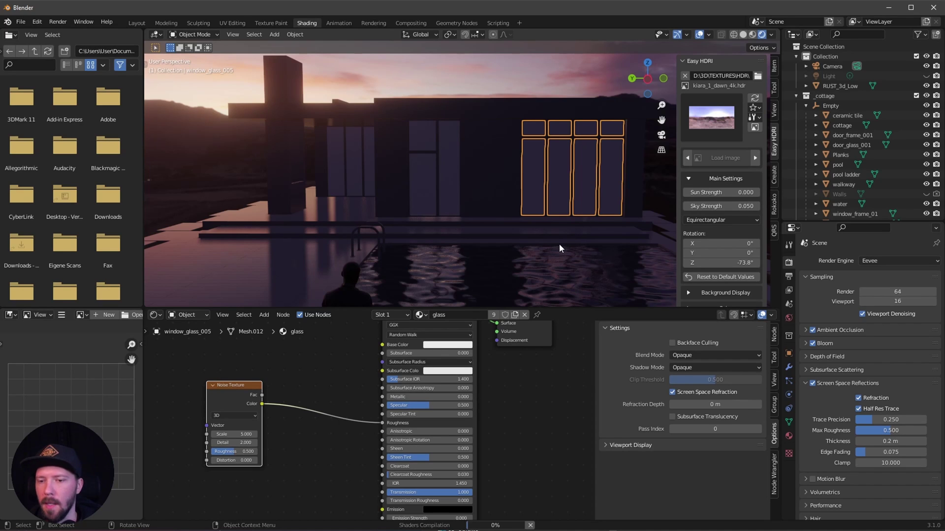
middle_drag(546, 215, 544, 246)
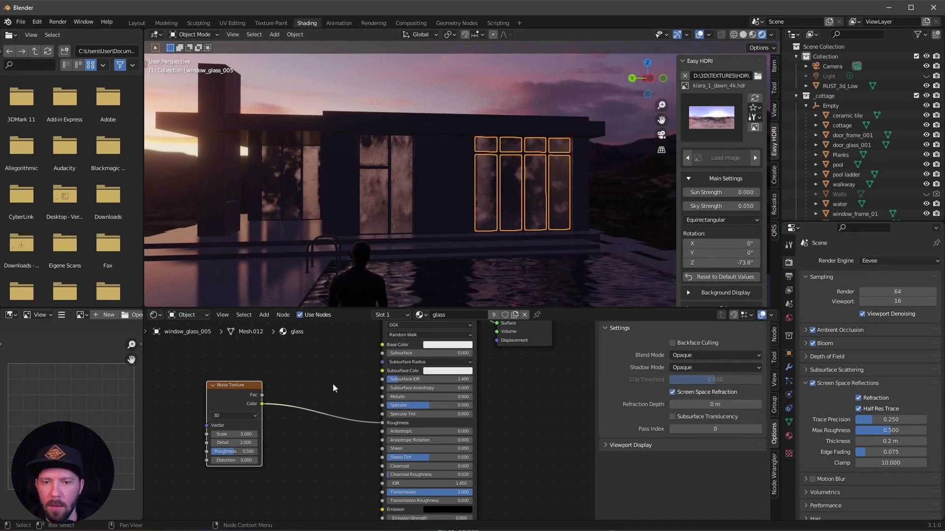
Step: Insert a ColorRamp node into the noise-to-Roughness link
key(shift+a)
click(317, 385)
text(ramp)
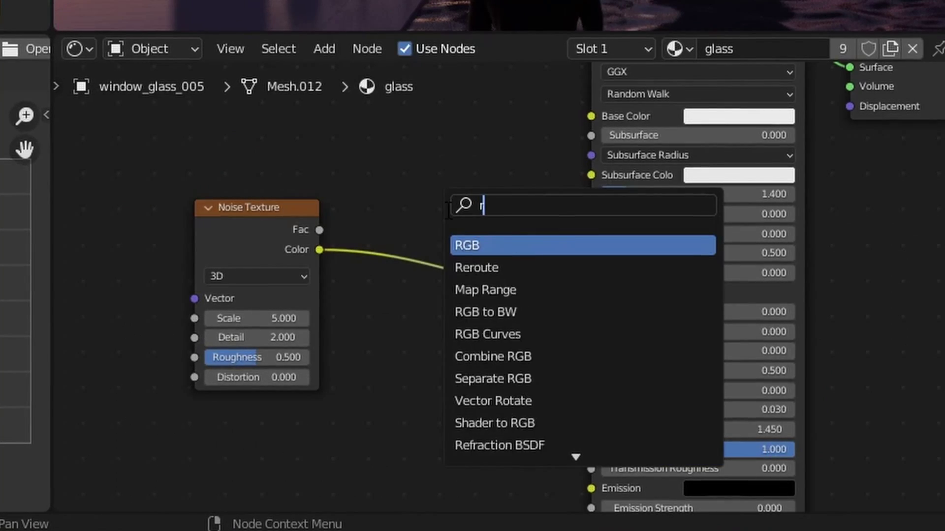
key(Return)
click(437, 231)
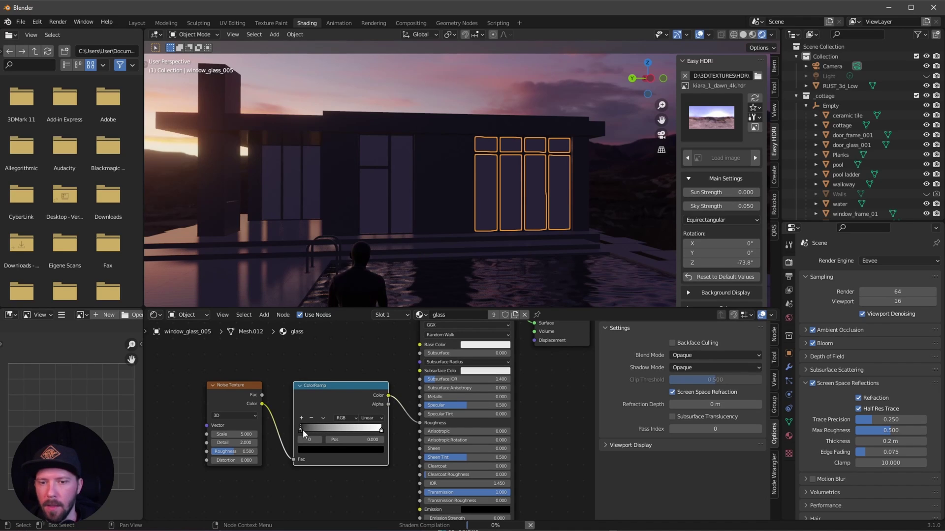
mouse_move(301, 431)
mouse_down()
mouse_move(330, 428)
mouse_move(294, 432)
mouse_up()
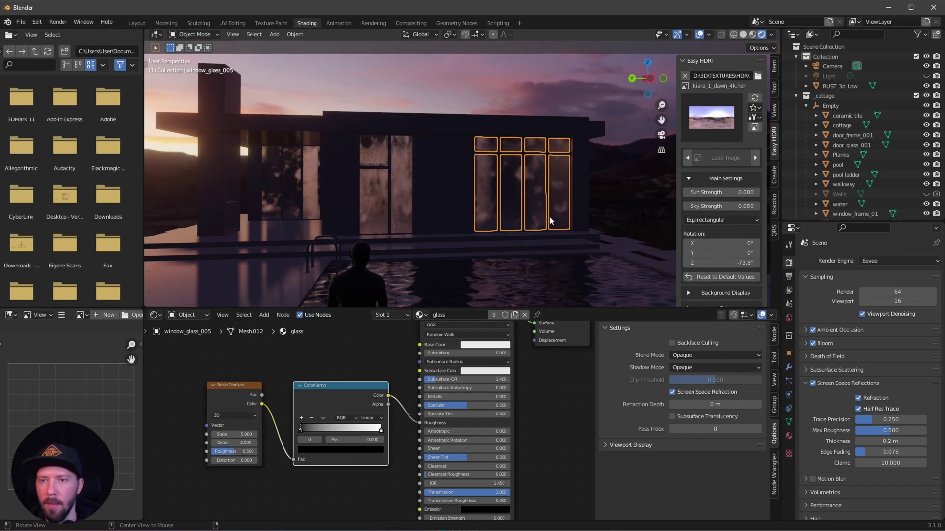
mouse_move(547, 217)
middle_down()
mouse_move(526, 225)
mouse_move(530, 239)
mouse_move(518, 220)
middle_up()
key(KP_0)
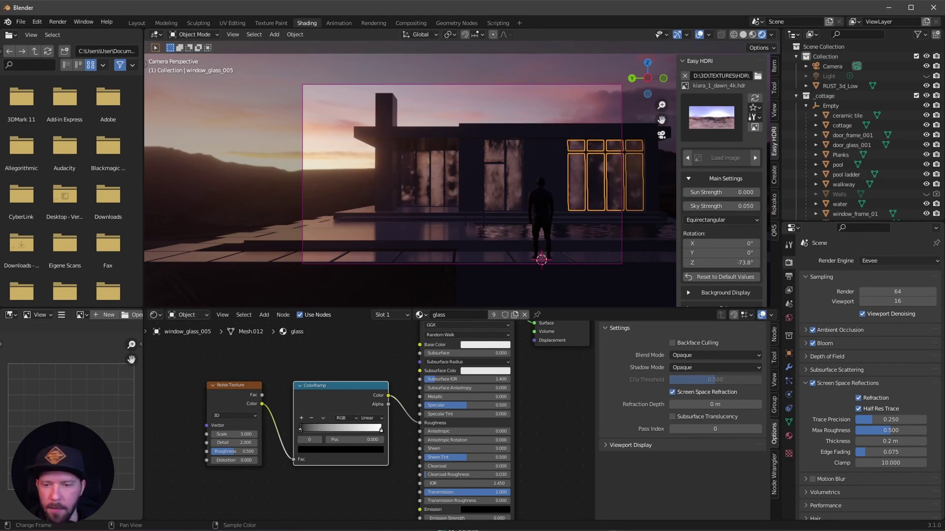
Step: Make the Light visible again and move it above the cottage roof
shift+middle_drag(601, 223, 542, 246)
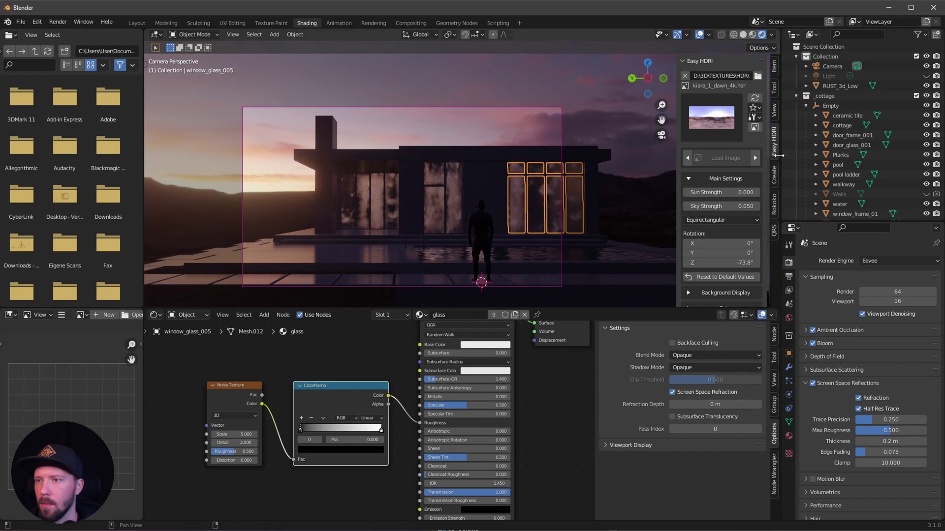
click(796, 96)
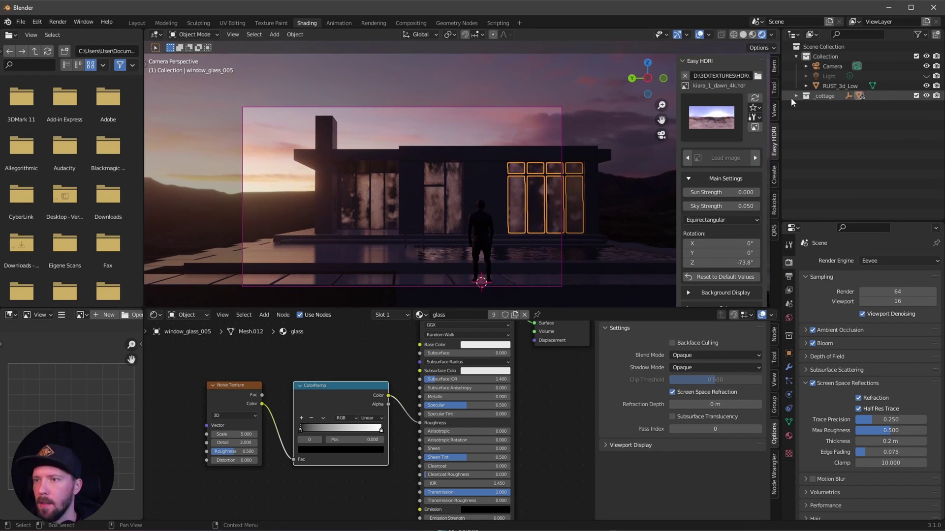
click(926, 76)
middle_drag(483, 176, 405, 220)
click(828, 76)
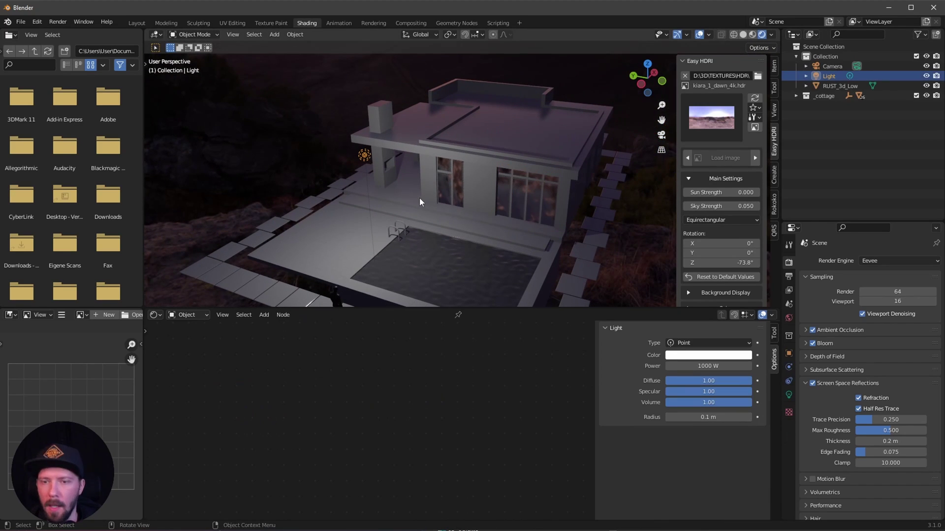
key(g)
click(592, 144)
Step: Adjust the light's height along Z and check its placement through the camera
middle_drag(565, 159, 434, 241)
key(g)
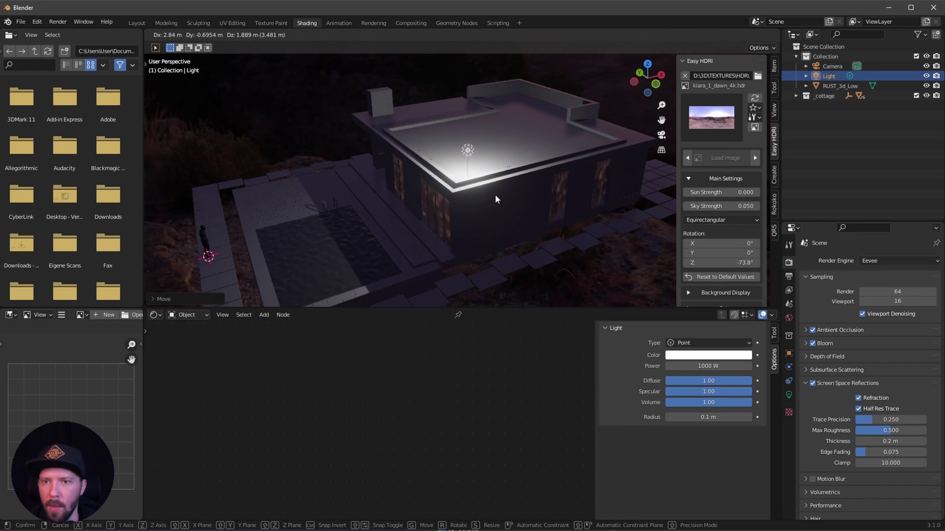
key(z)
click(487, 207)
middle_drag(487, 206, 537, 234)
scroll(541, 207, up, 5)
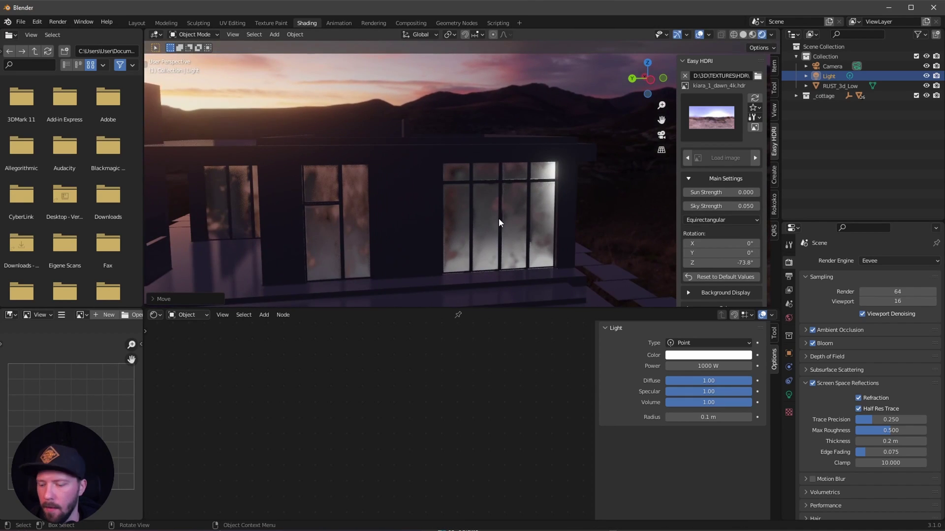
key(KP_0)
key(g)
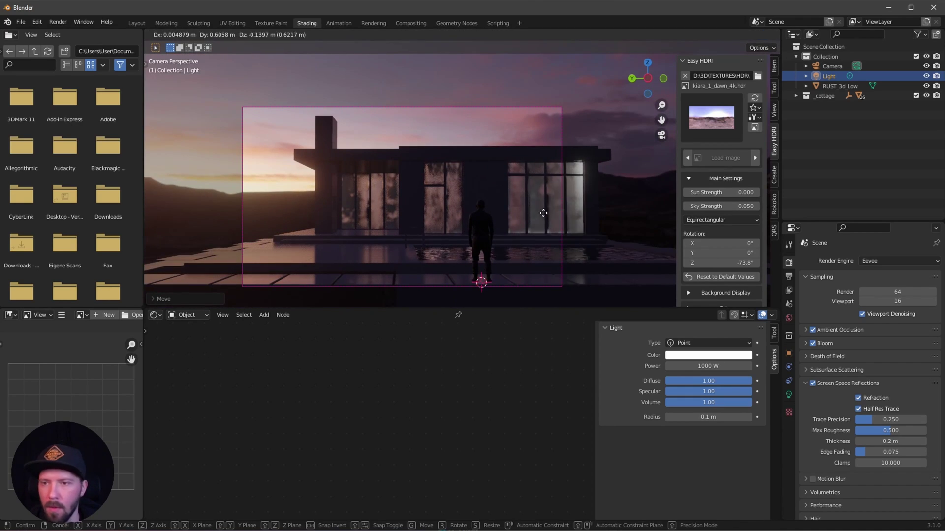
Step: Confirm the light's placement and set the window glass Shadow Mode to None
click(517, 218)
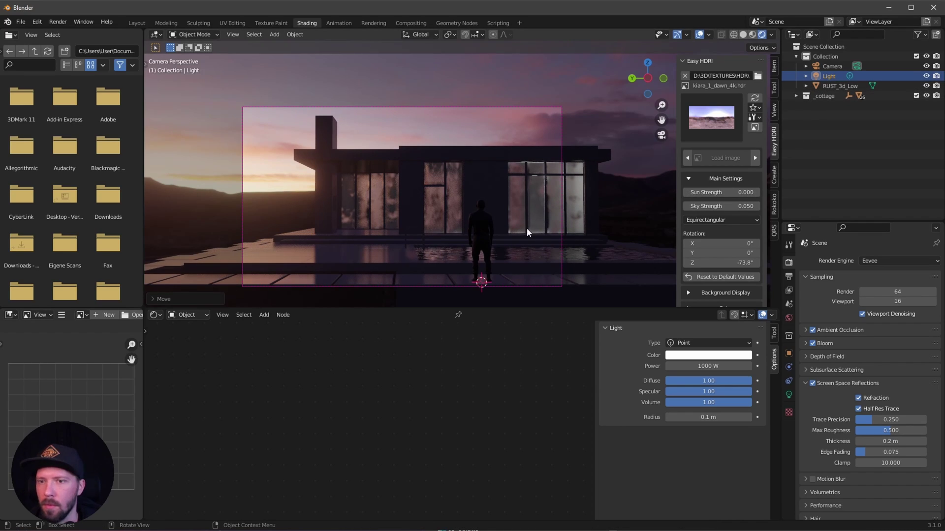
click(538, 210)
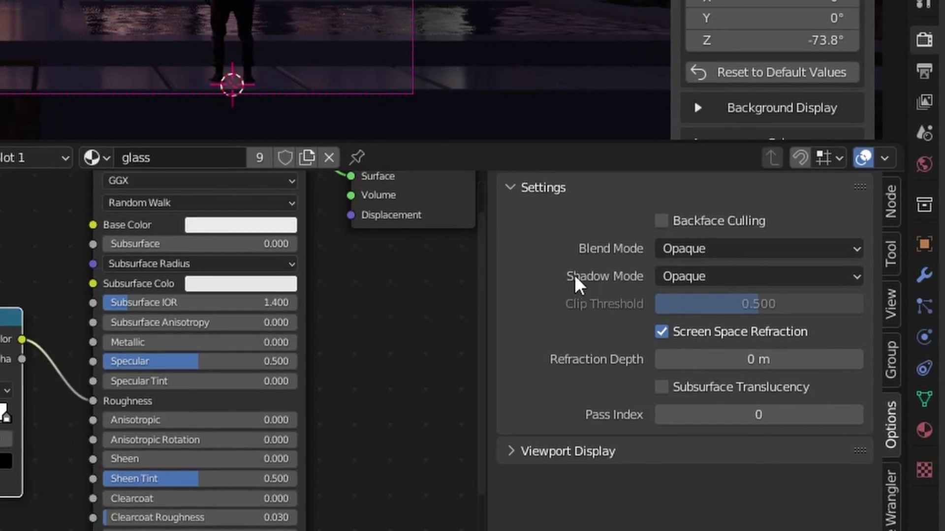
click(702, 368)
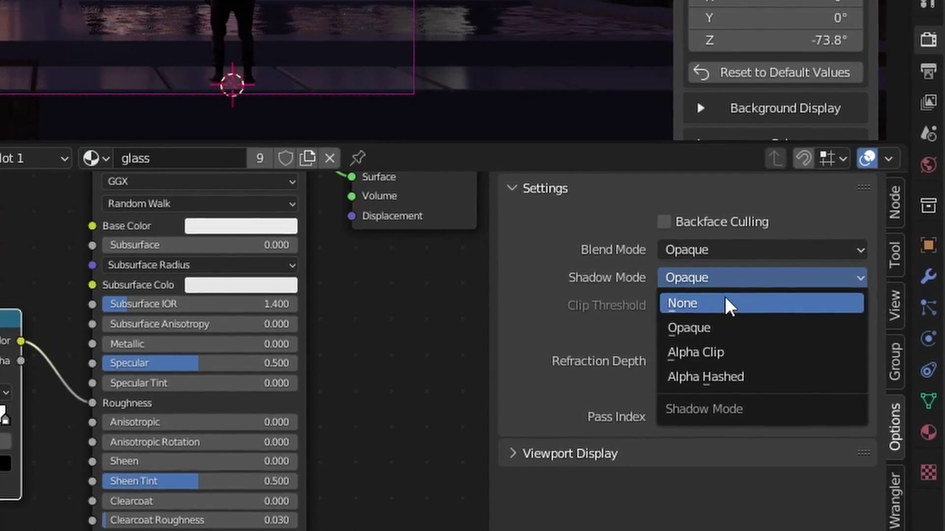
click(724, 298)
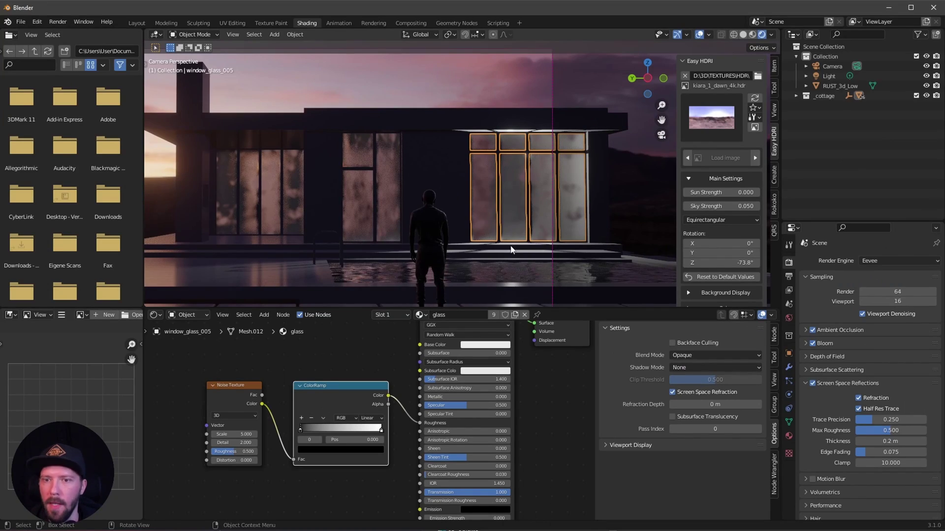
scroll(513, 247, down, 2)
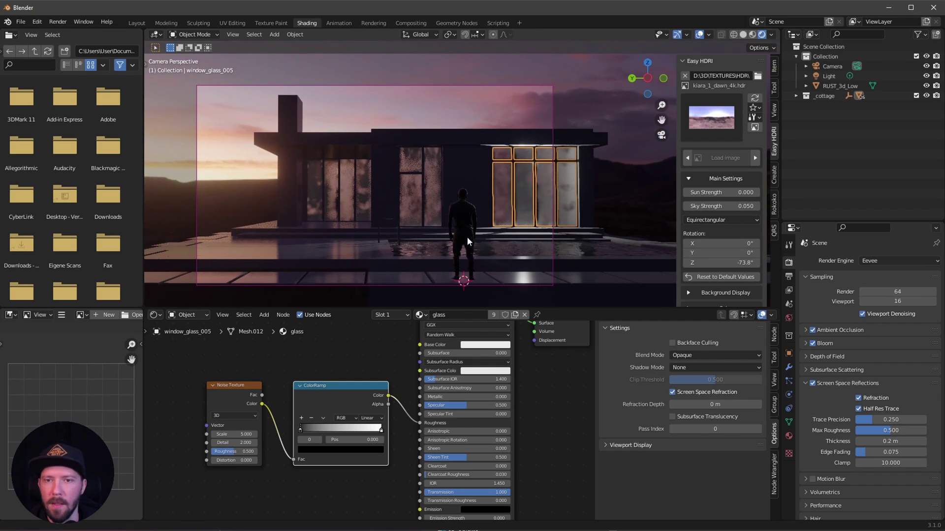
Step: Move the Light out of its collection and make it an Area light coloured 008DFF
click(828, 77)
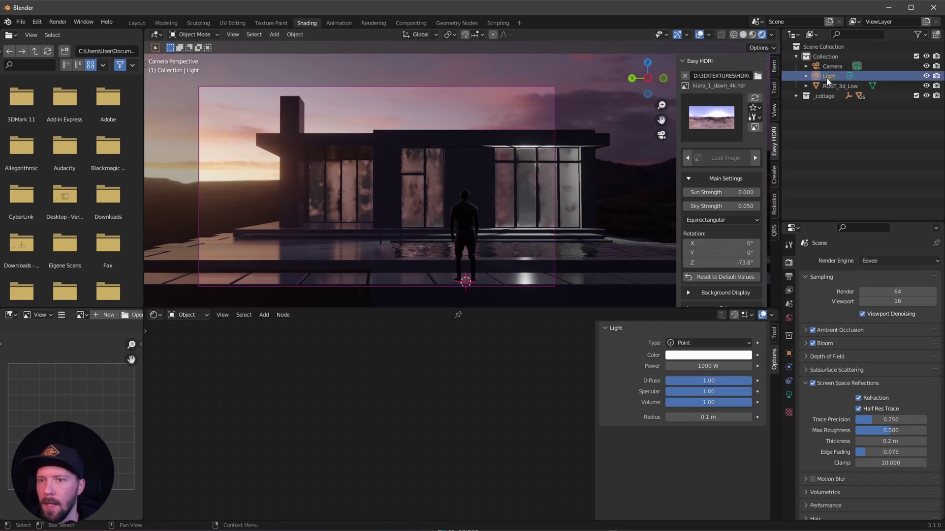
drag(825, 77, 819, 145)
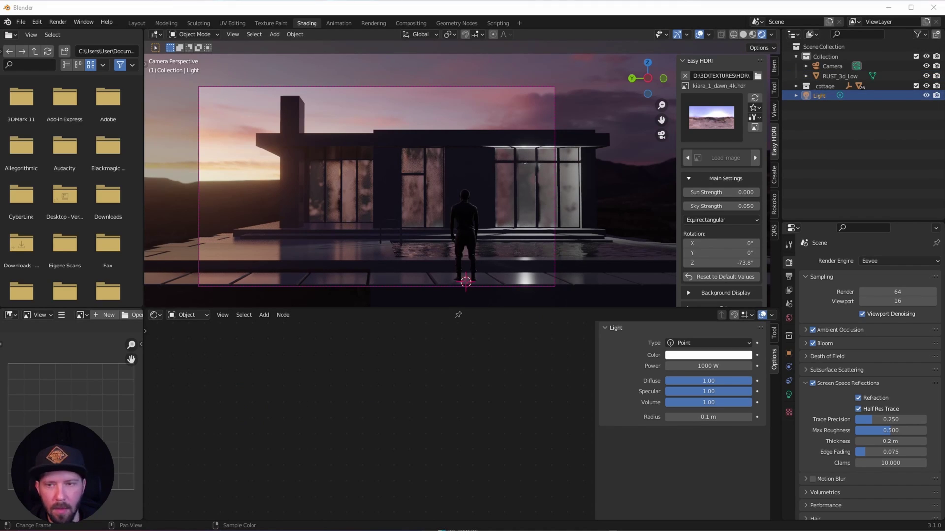
click(836, 95)
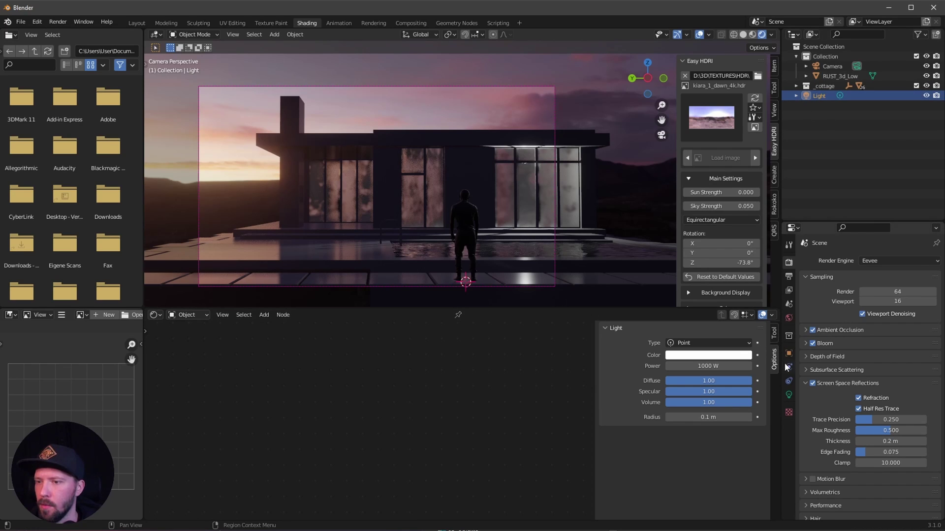
click(788, 395)
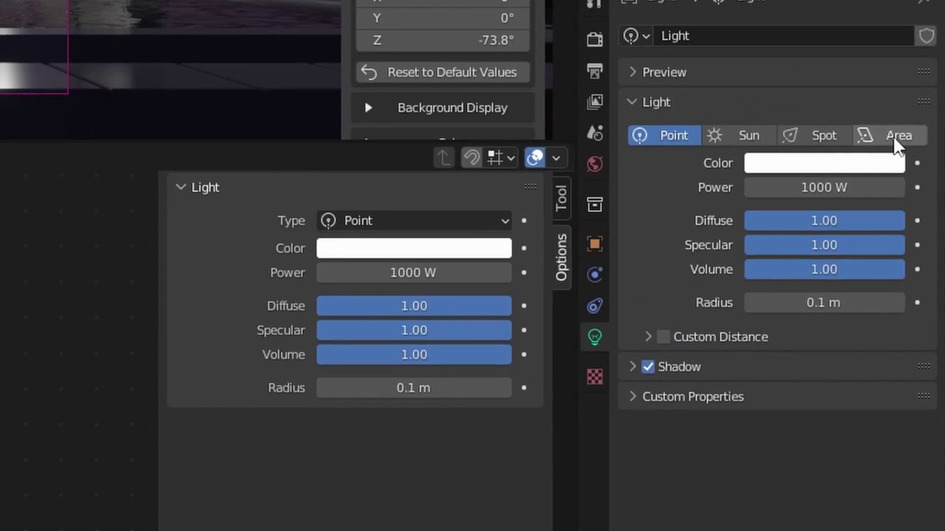
click(895, 136)
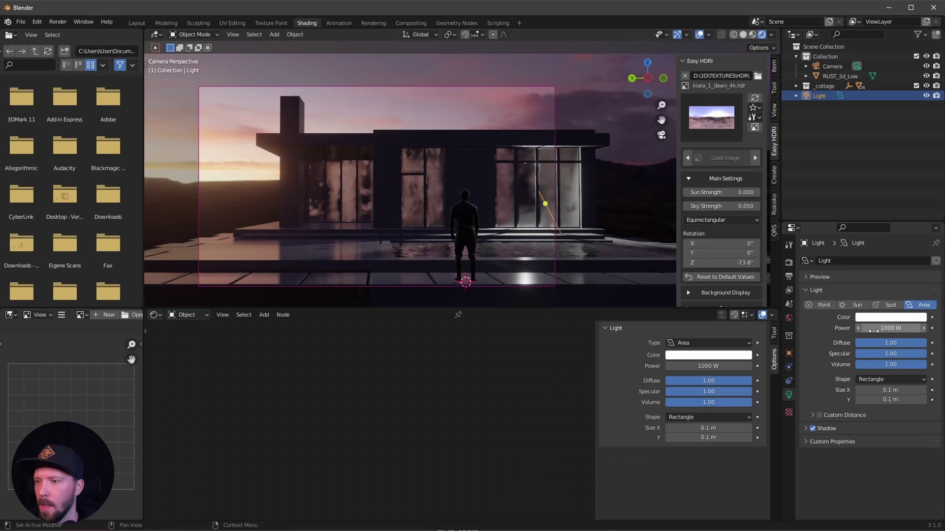
click(890, 317)
click(907, 269)
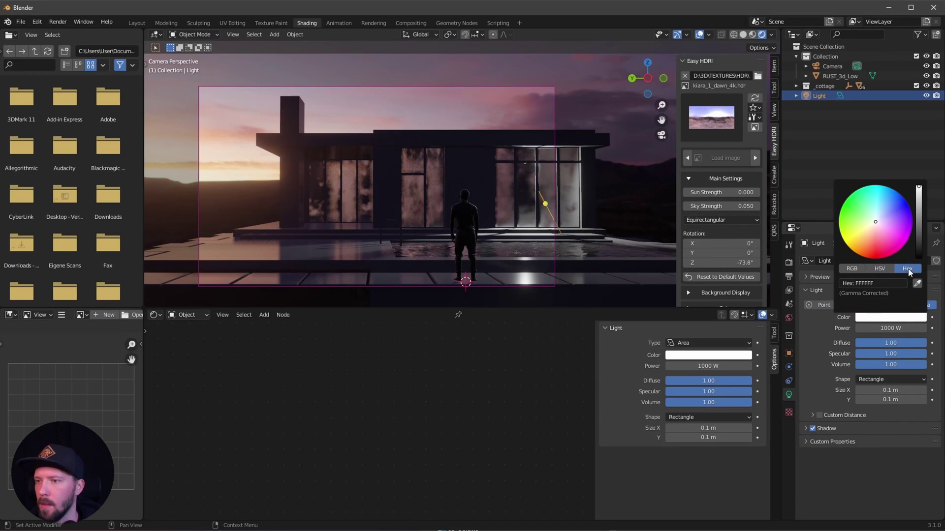
click(884, 289)
text(008DFF)
key(Return)
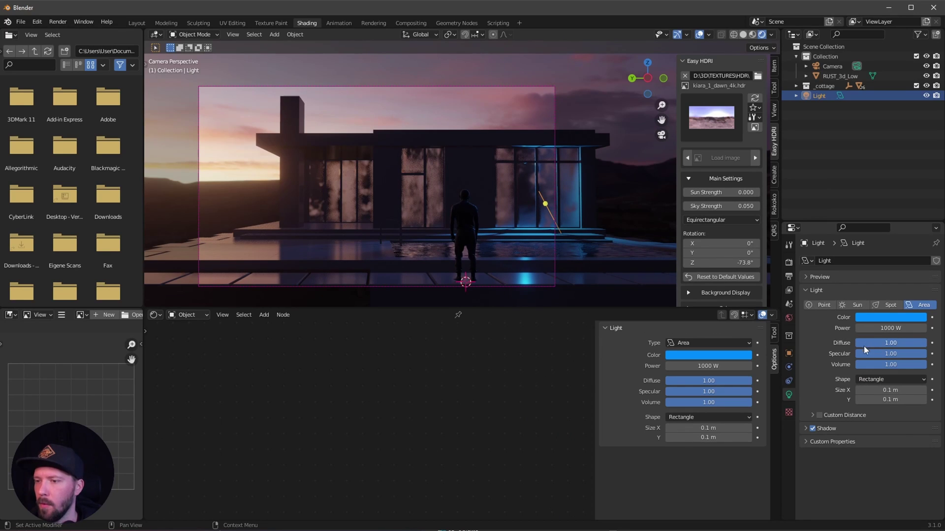
Step: Make the area light Square, 1.8 m in size, with Contact Shadows enabled
click(885, 379)
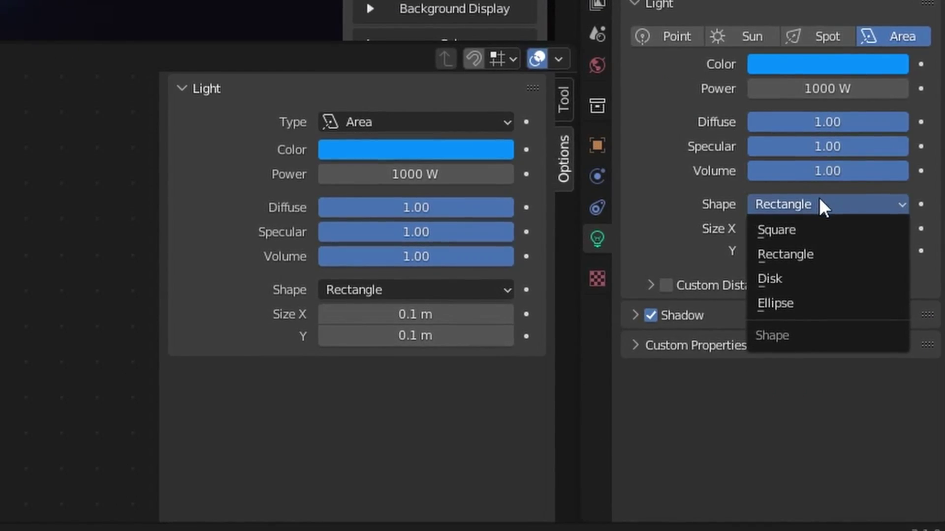
click(807, 230)
click(899, 386)
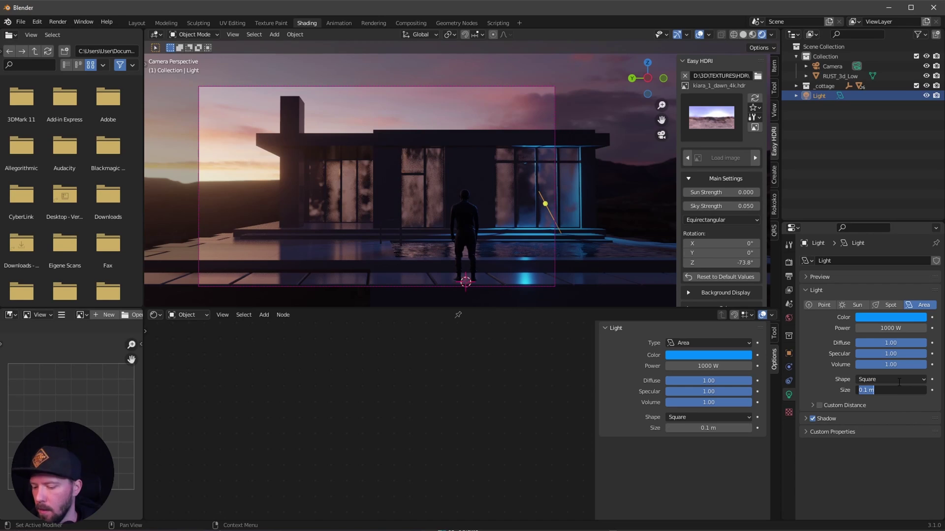
text(1.8)
key(Return)
click(805, 418)
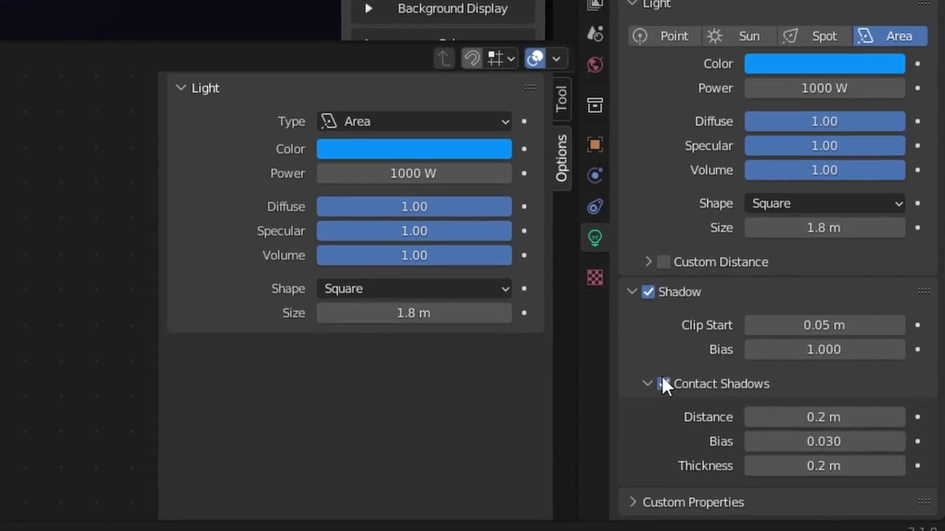
click(819, 459)
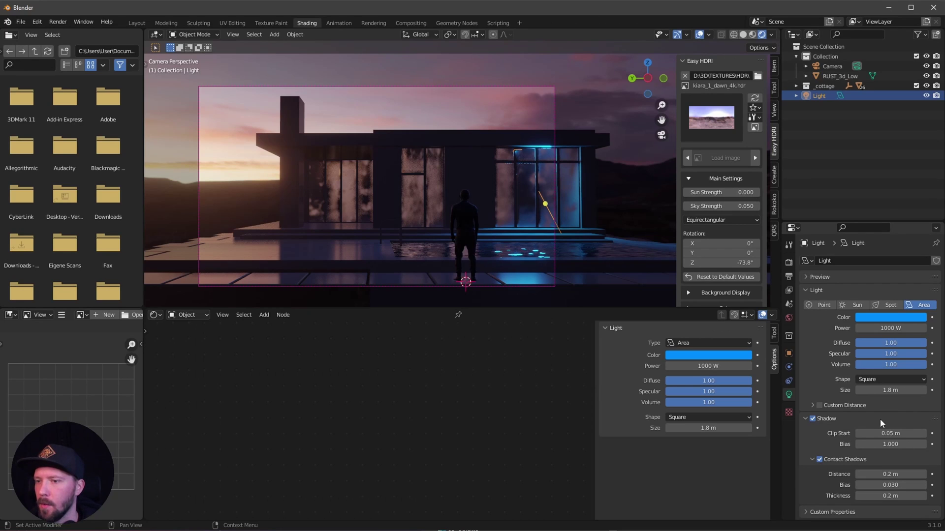
Step: Place the area light at location 13, -5, 4 m with rotation 0, 0, 0
click(774, 66)
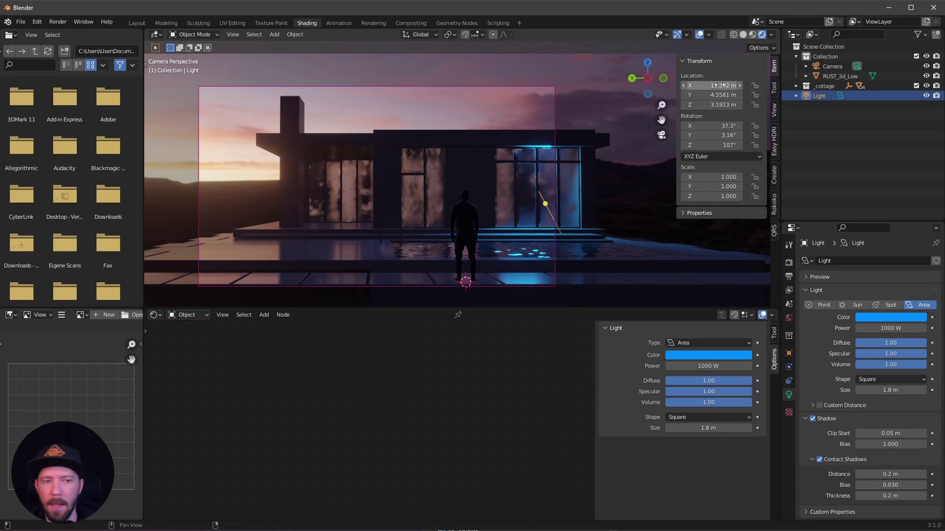
click(718, 85)
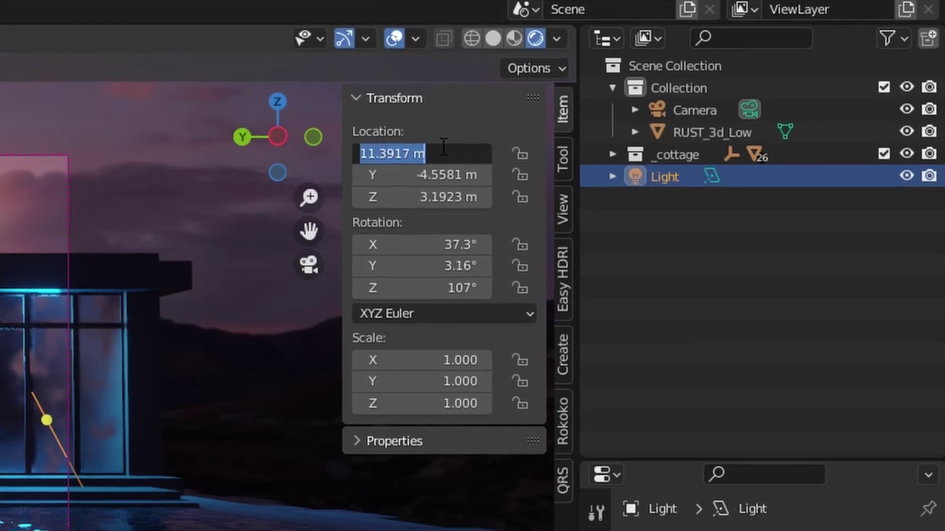
text(13)
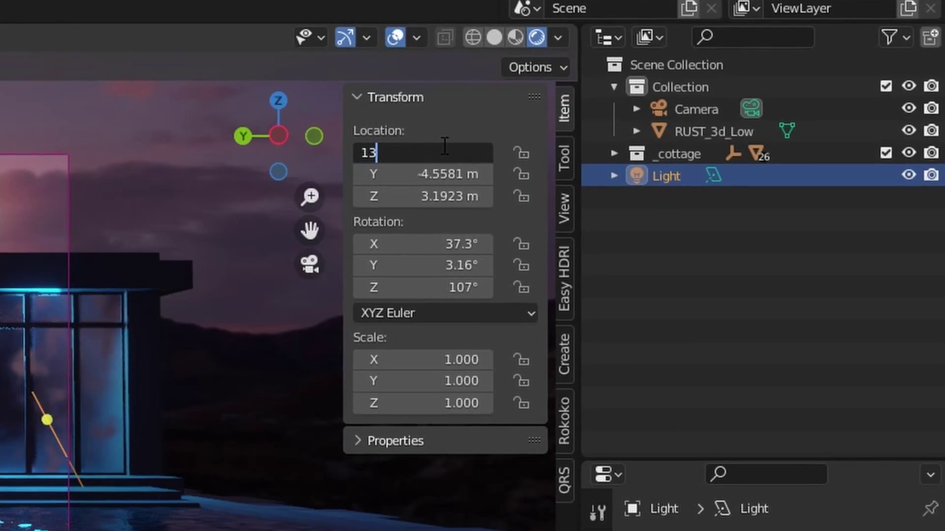
key(Tab)
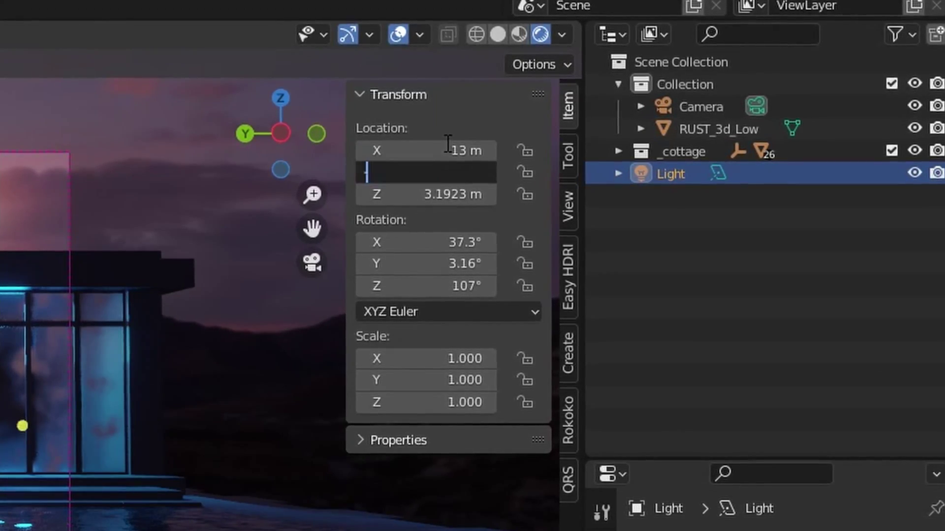
text(-5)
key(Tab)
text(4)
key(Tab)
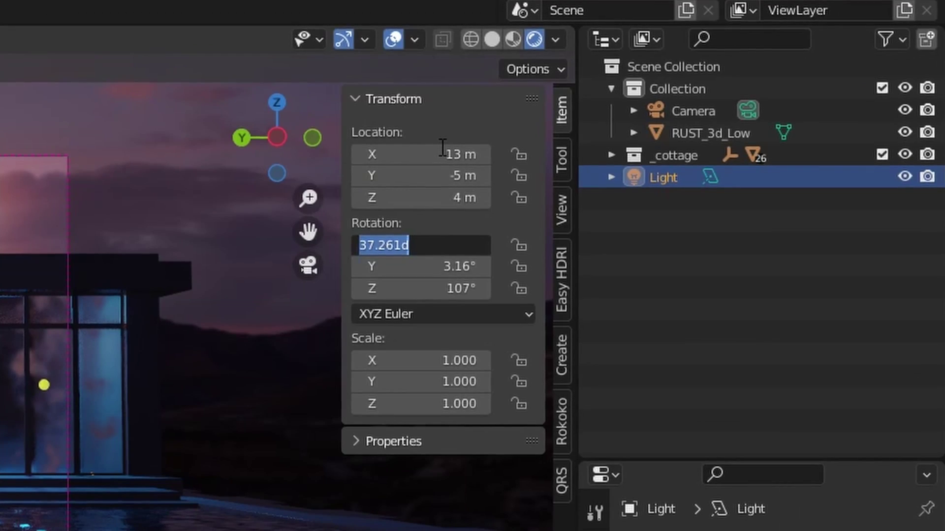
text(0)
key(Tab)
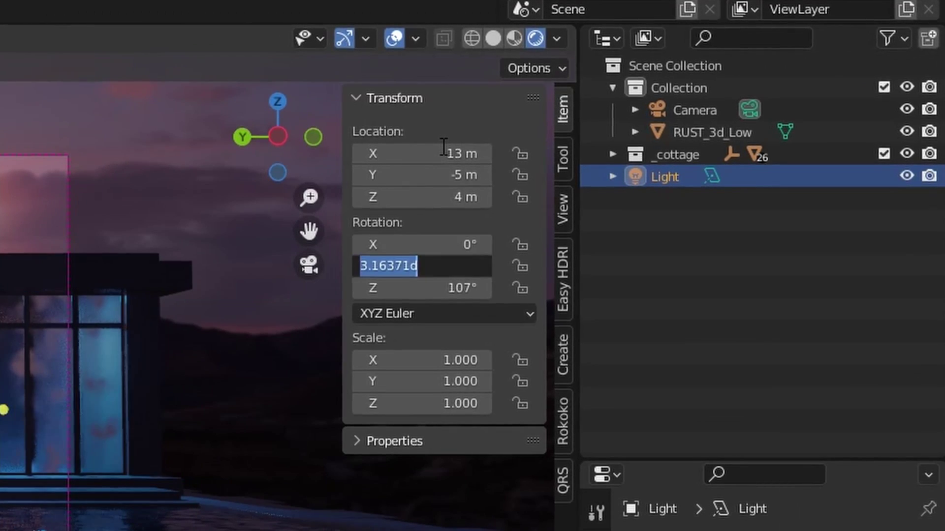
text(0)
key(Tab)
text(0)
key(Return)
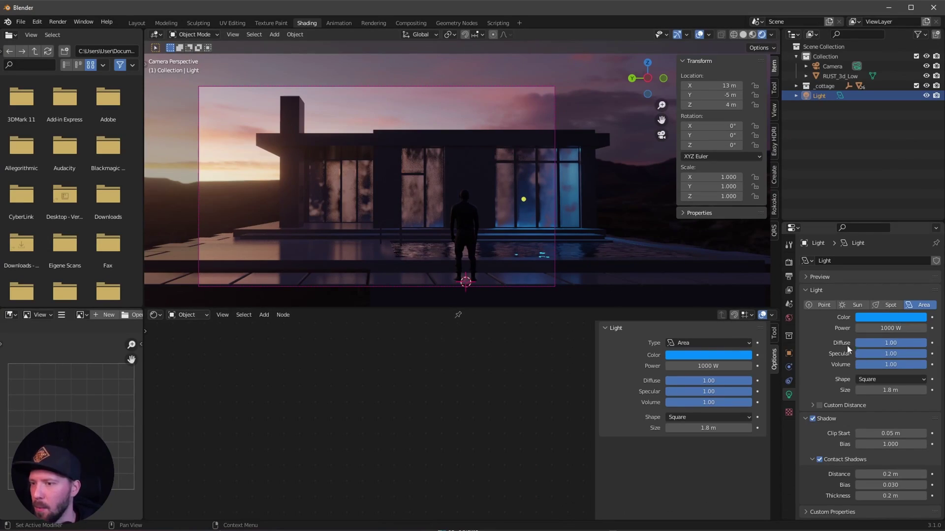
Step: Raise the area light's power to 10000 W
click(868, 331)
click(862, 329)
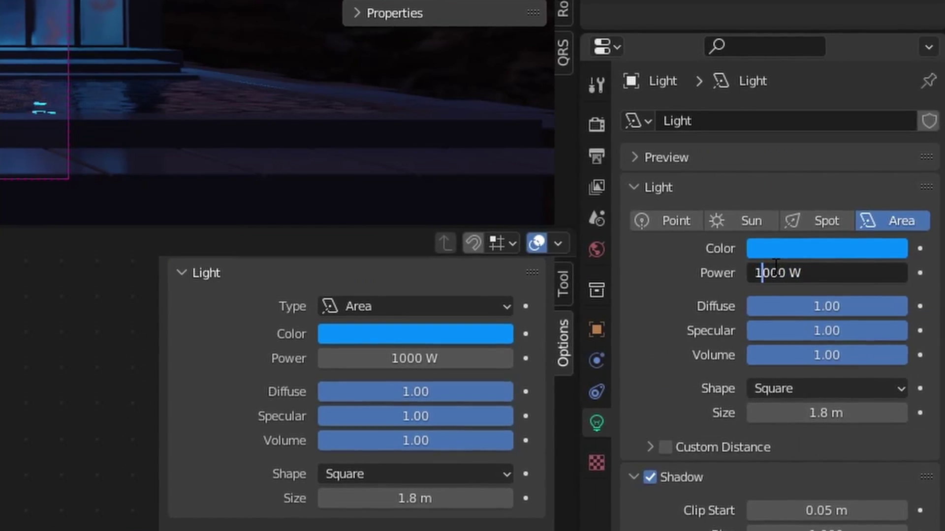
text(0)
key(Return)
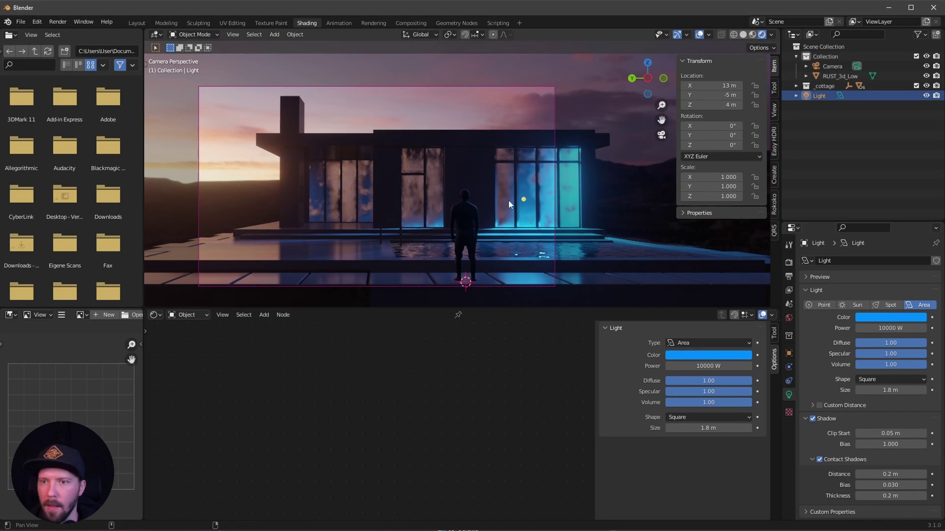
shift+middle_drag(486, 197, 538, 205)
Step: Add a Sun light and move it from Collection to the Scene Collection top level
click(857, 126)
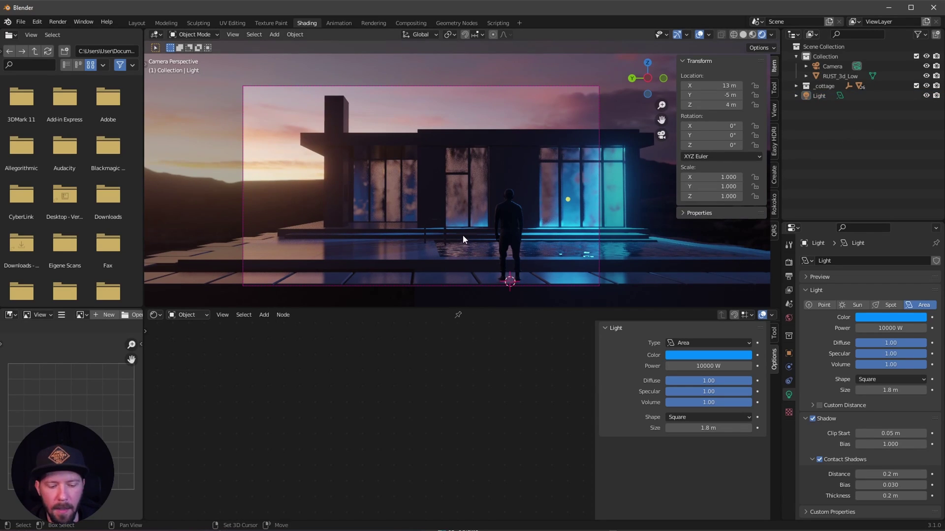
key(shift+a)
mouse_move(447, 362)
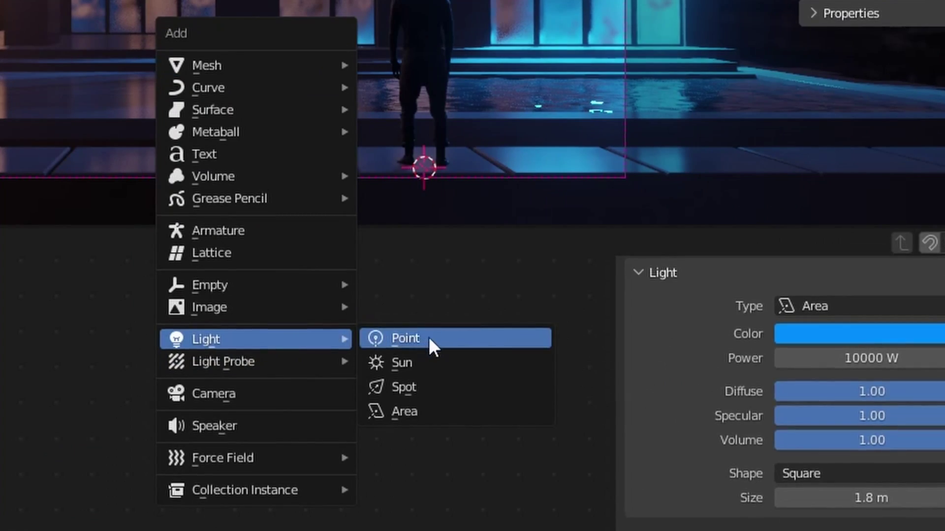
click(504, 368)
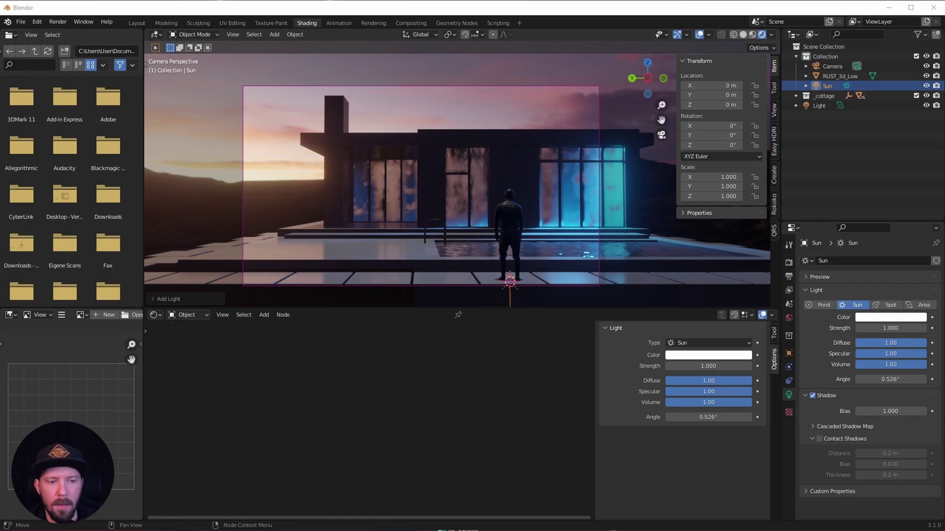
drag(827, 92, 795, 52)
click(795, 56)
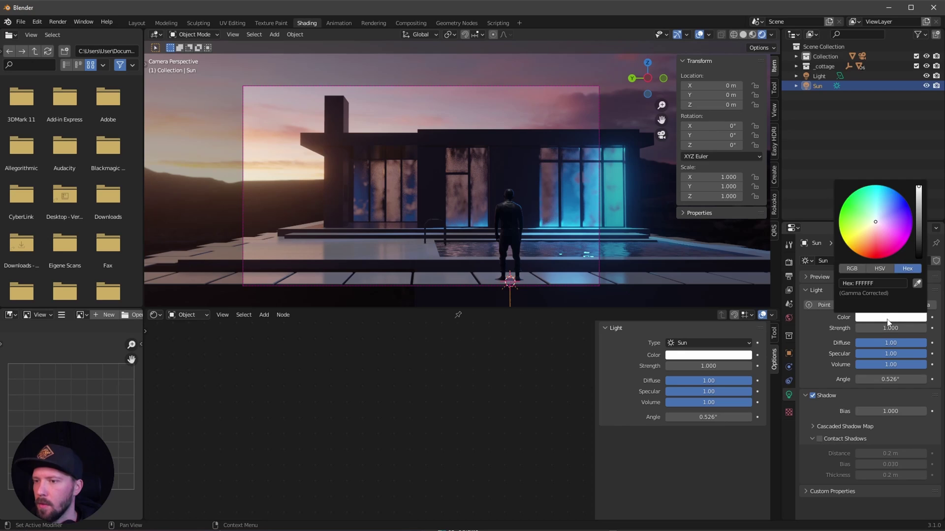
Step: Give the sun hex colour FEA736, strength 0.5 and a 20° angle
click(881, 318)
click(883, 283)
text(FEA736)
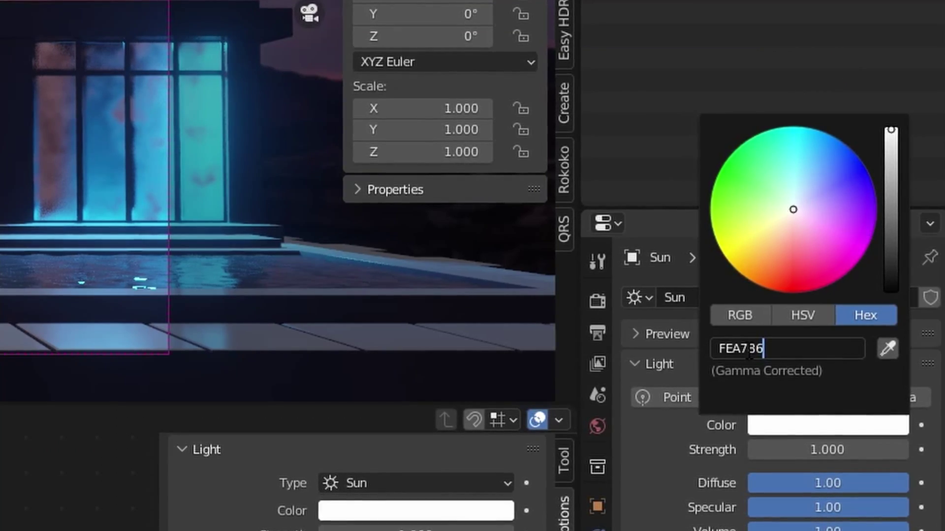
key(Return)
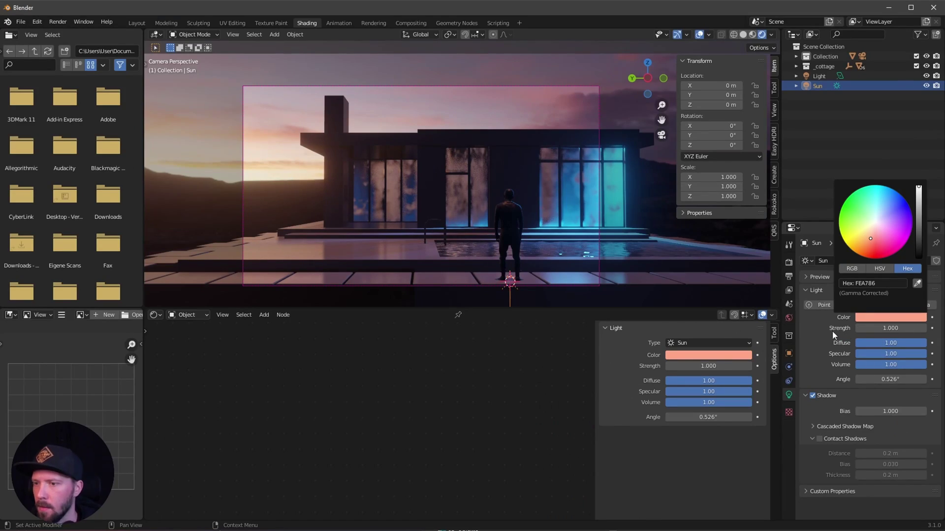
click(886, 328)
text(.5)
key(Return)
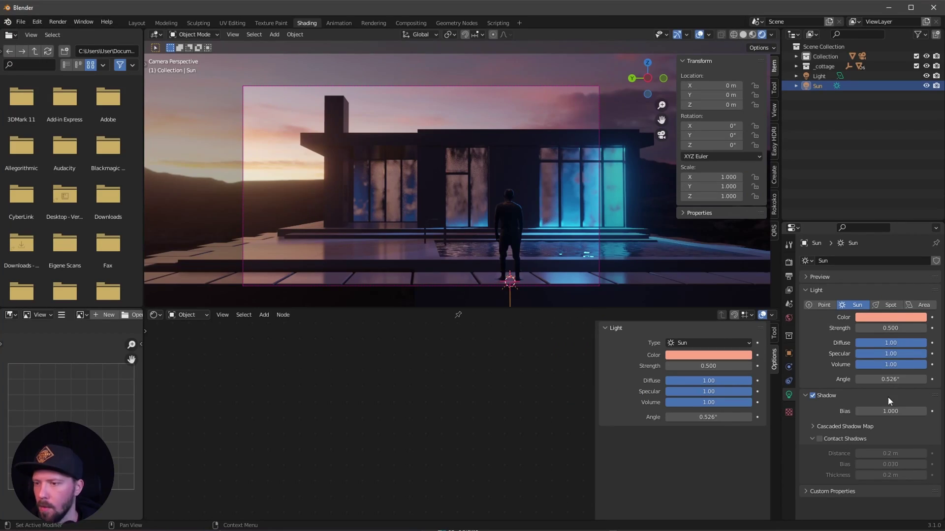
click(889, 379)
text(20)
key(Return)
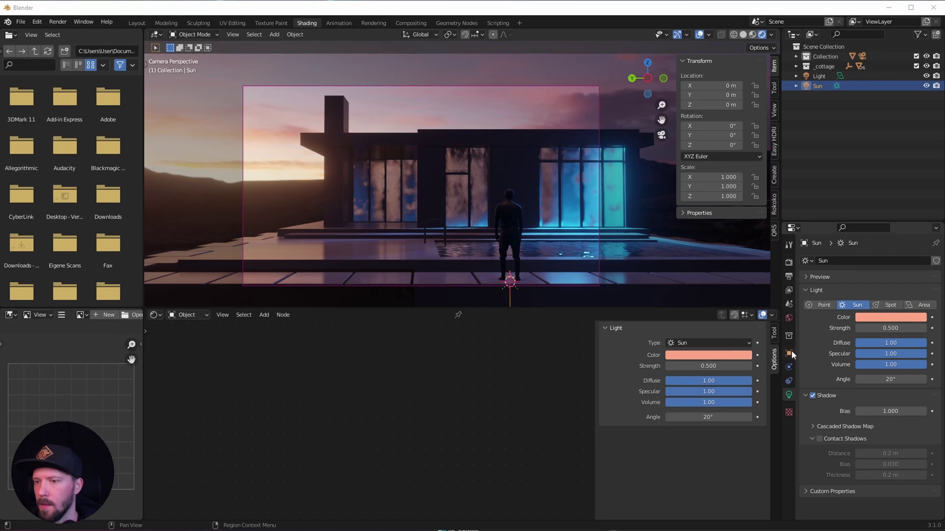
Step: Set the sun's rotation to X -135°, Y -260°, Z -115°
click(790, 352)
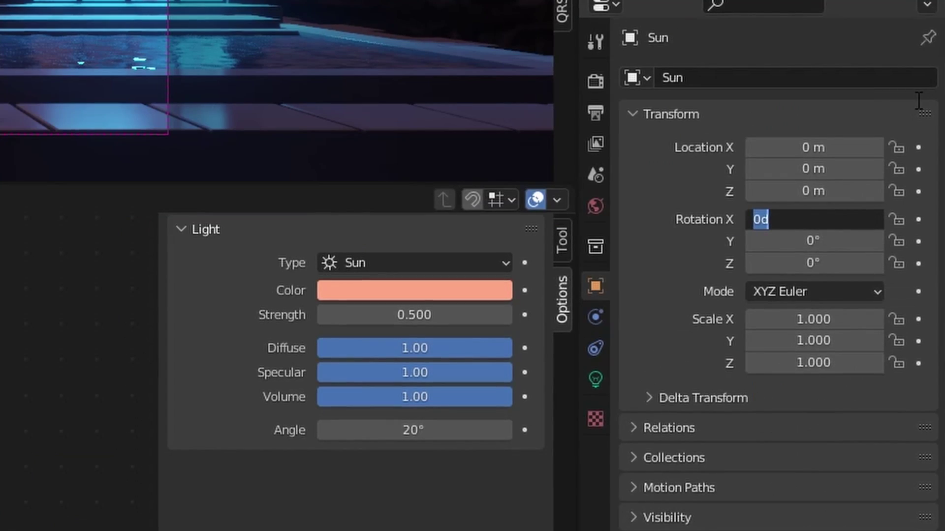
key(BackSpace)
text(-135)
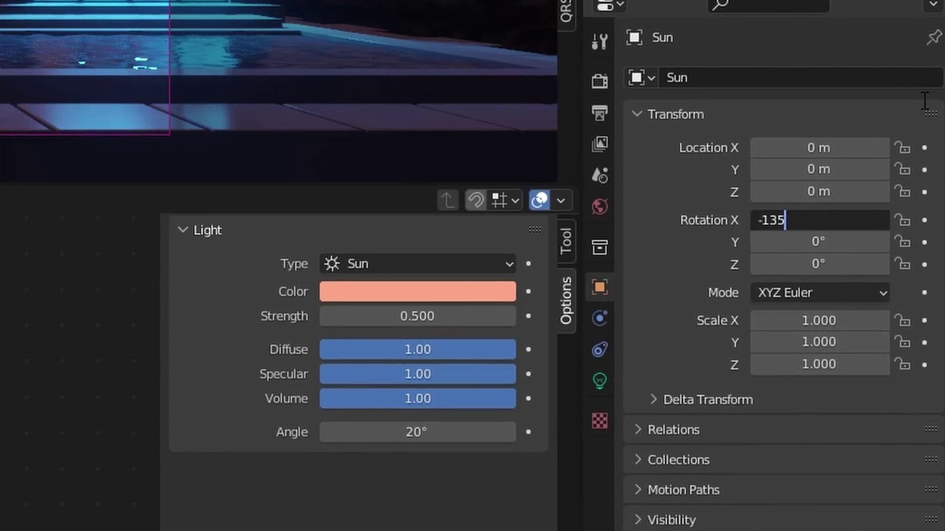
key(Tab)
key(BackSpace)
text(-260)
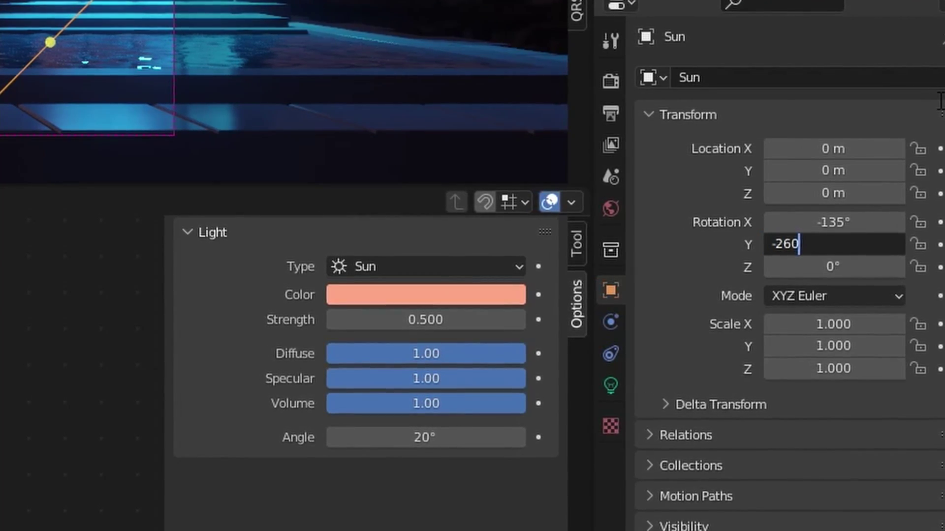
key(Tab)
key(BackSpace)
text(-115)
key(Return)
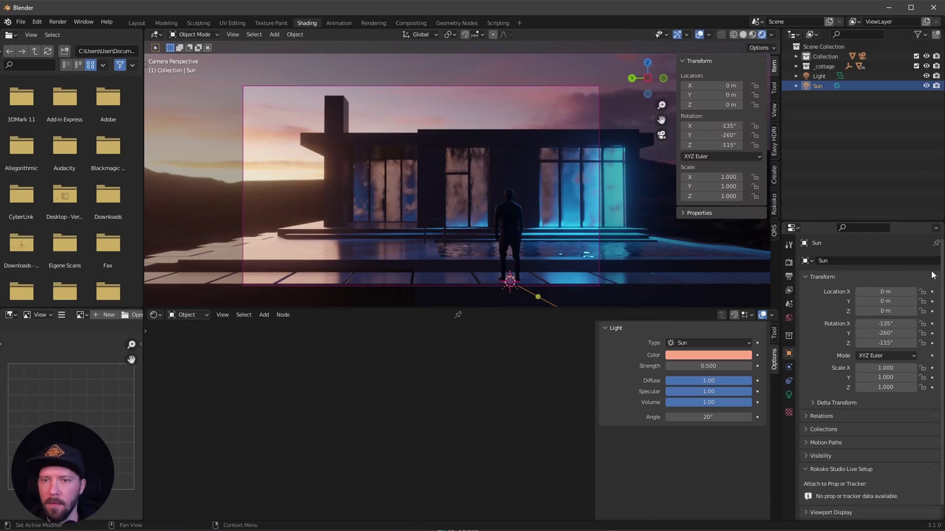
Step: Toggle the Sun's visibility off and on to compare the lighting
click(926, 86)
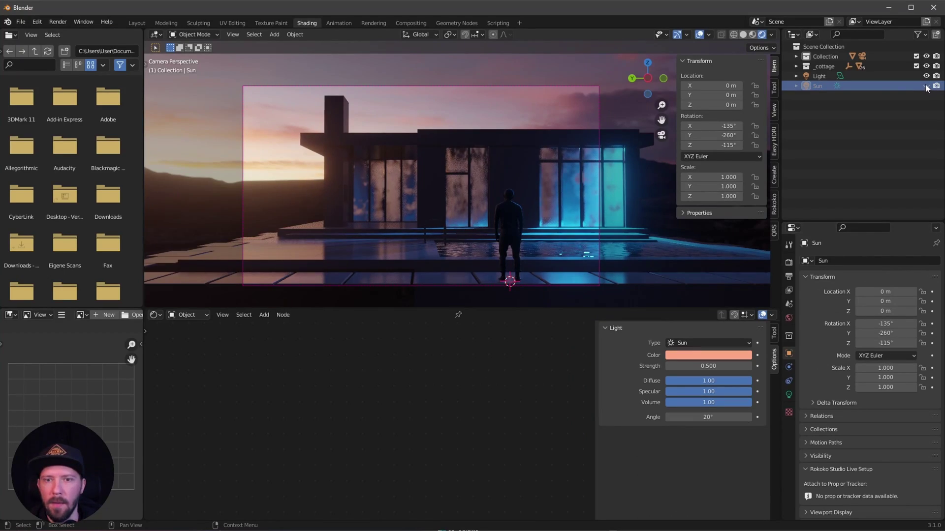
click(926, 85)
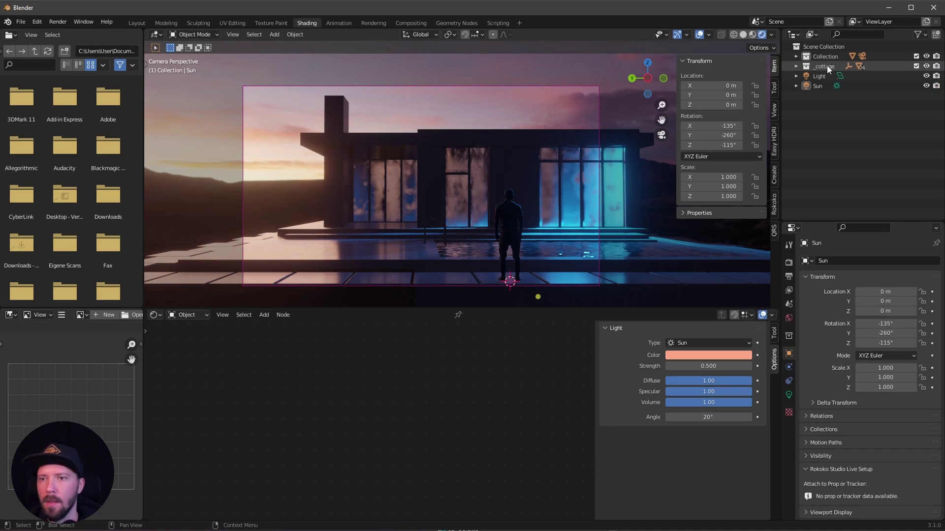
click(796, 57)
Step: Select the camera and set its Viewport Display passepartout to 1.000
click(796, 56)
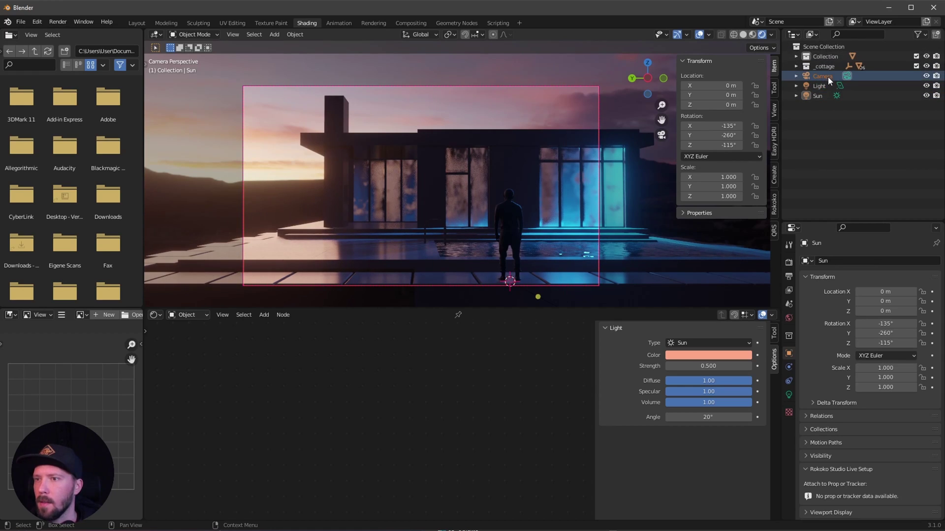
click(827, 75)
click(789, 395)
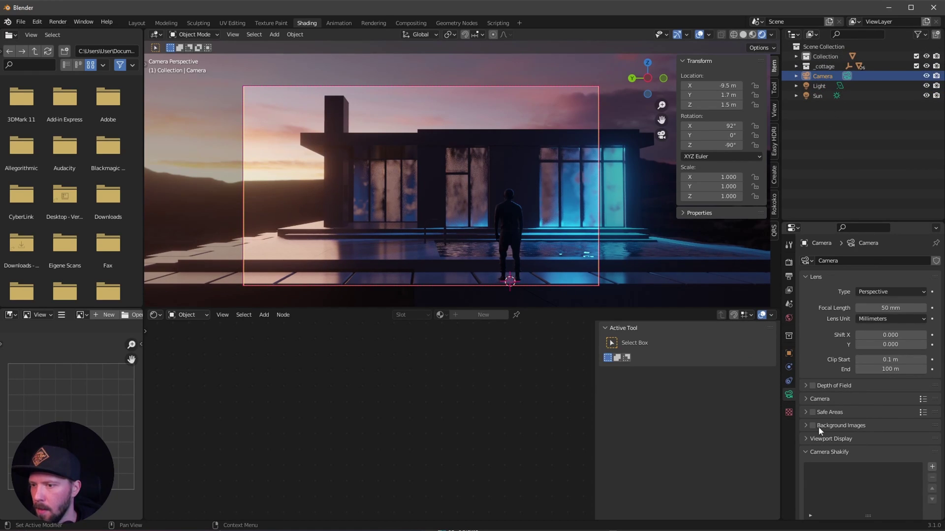
click(805, 400)
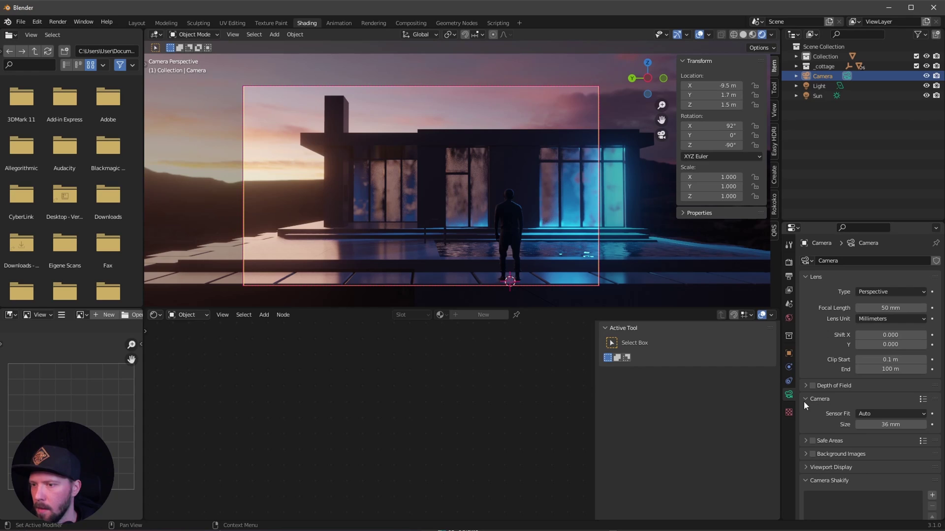
click(804, 401)
click(804, 438)
scroll(810, 436, down, 3)
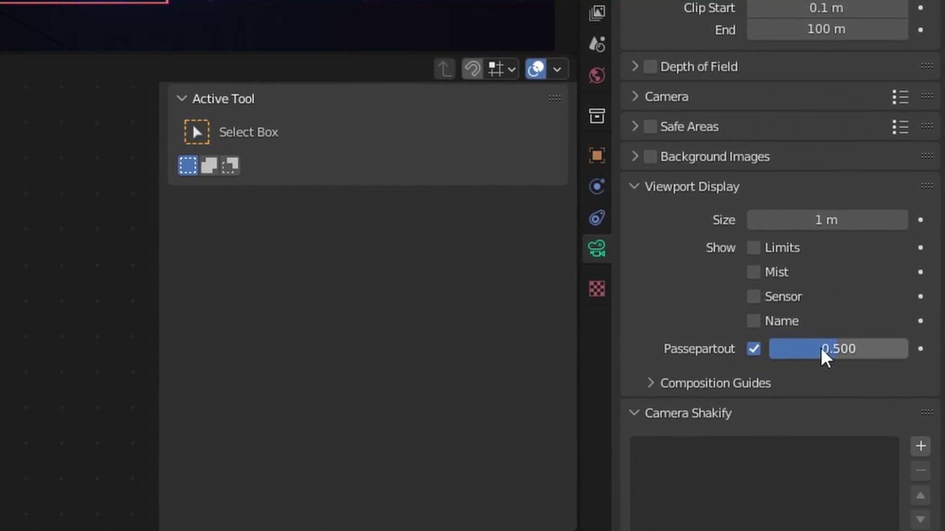
drag(887, 441, 915, 441)
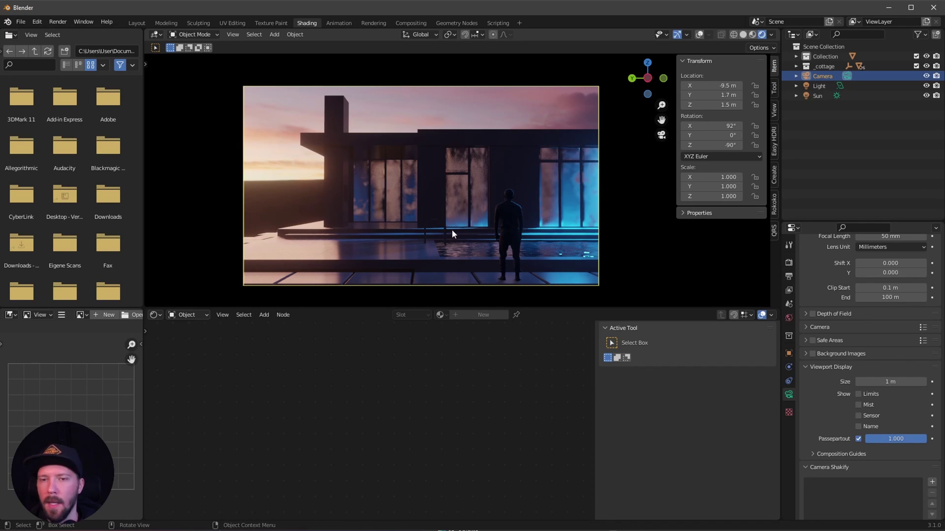
Step: Save the scene as Record_B.blend
key(ctrl+s)
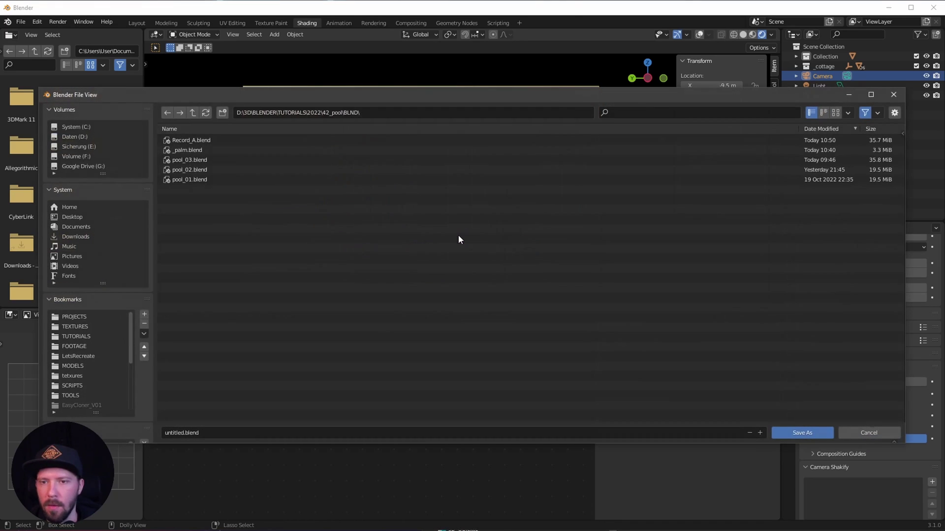
click(252, 142)
key(Return)
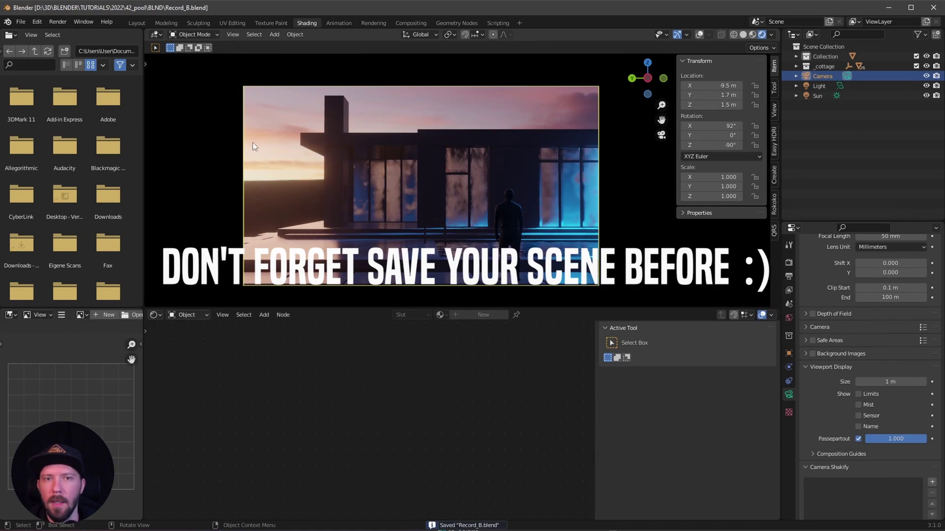
Step: Start a new General scene and delete the default cube
click(21, 21)
mouse_move(50, 33)
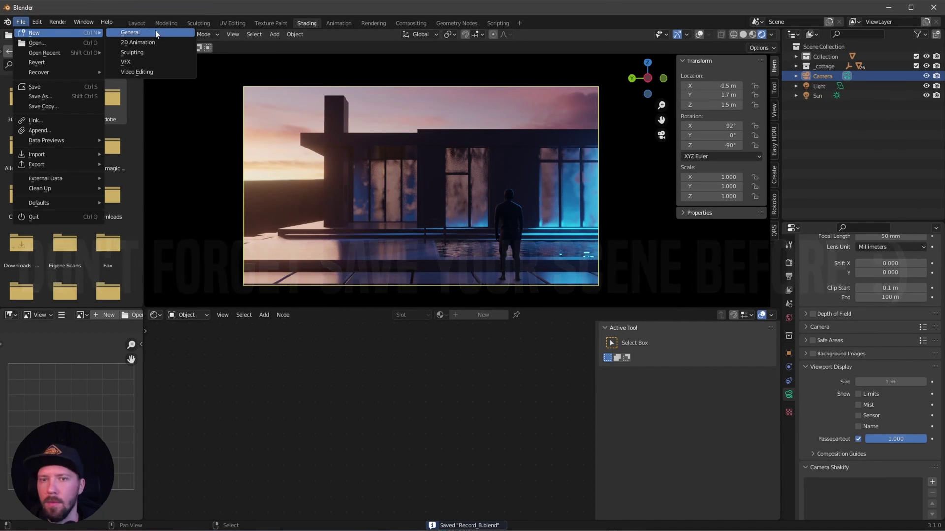
click(150, 35)
key(Delete)
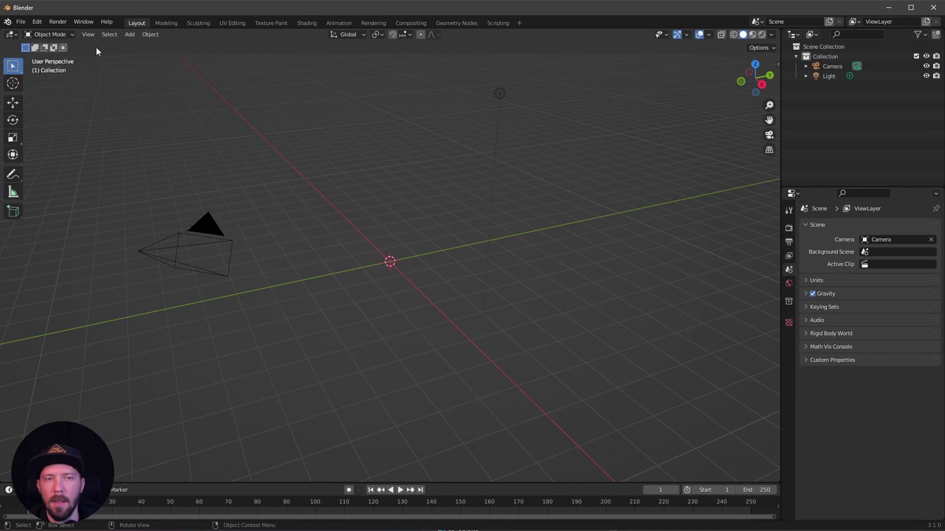
Step: Import the palm tree FBX from the Footage project's source folder
click(22, 21)
mouse_move(67, 156)
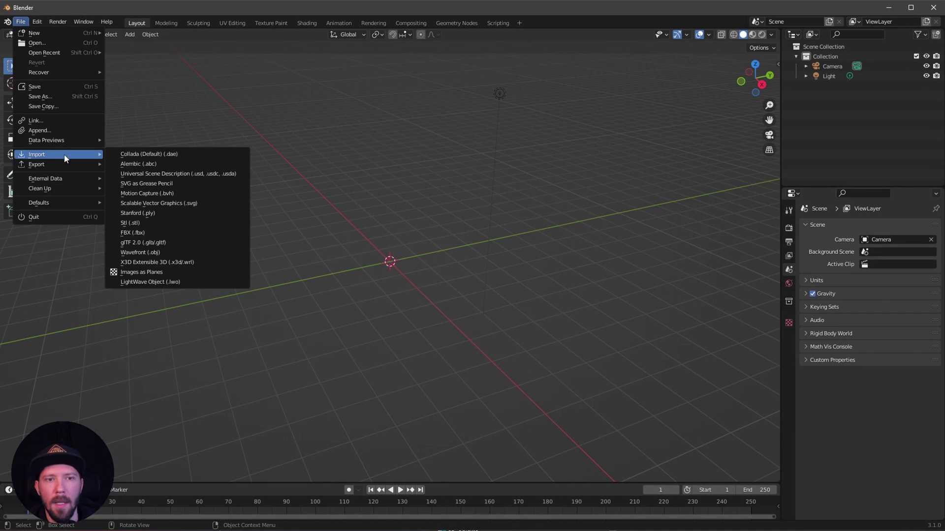
click(178, 234)
click(123, 390)
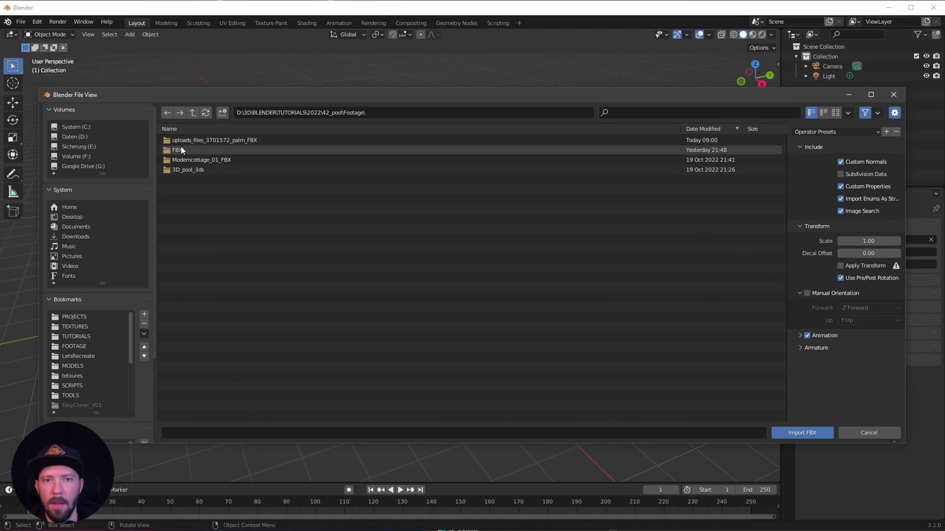
double_click(222, 141)
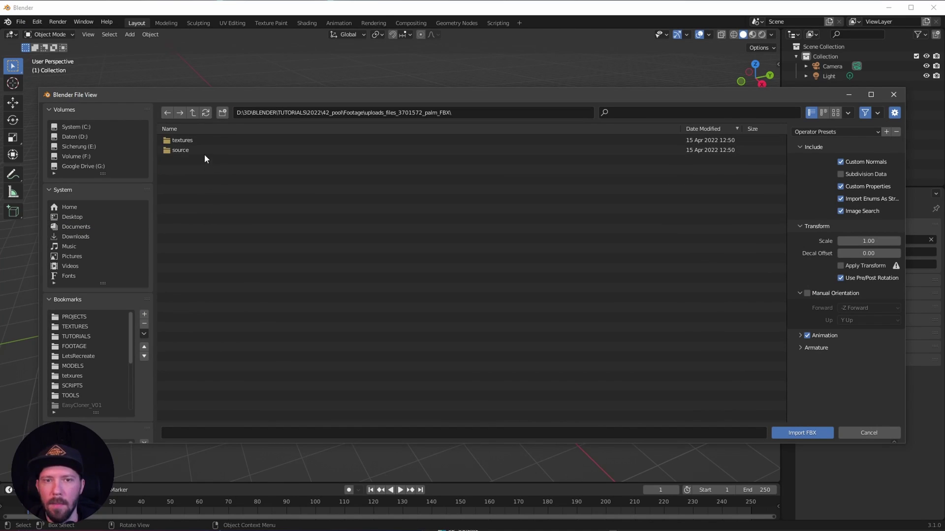
double_click(200, 152)
double_click(185, 140)
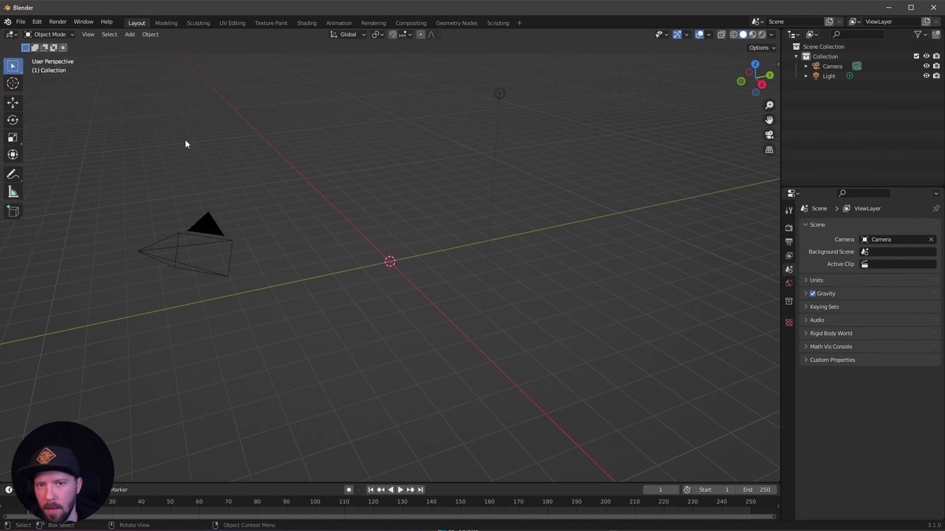
mouse_move(490, 312)
ctrl+middle_down()
mouse_move(548, 223)
mouse_move(460, 299)
mouse_move(486, 255)
mouse_move(430, 217)
ctrl+middle_up()
scroll(477, 264, up, 2)
Step: Switch to Material Preview, select the palm tree, and show its material in the Shading workspace
key(z)
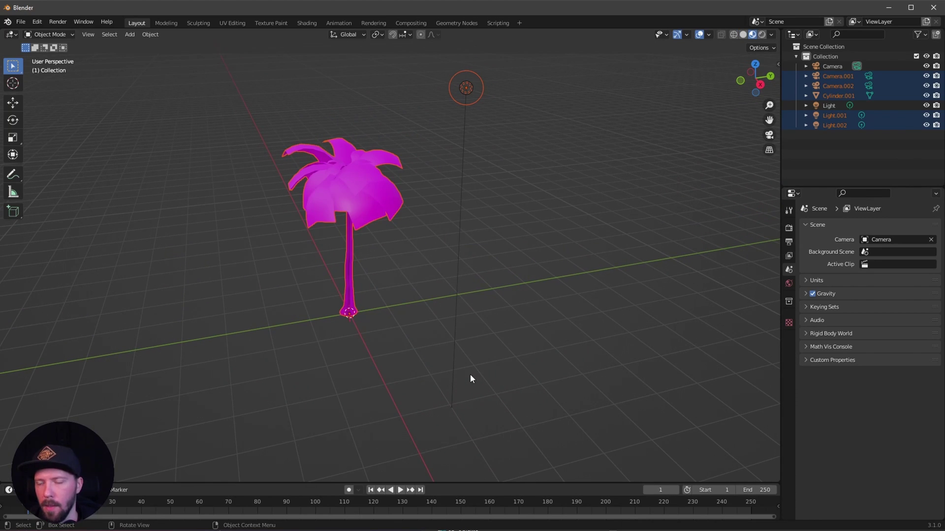
click(425, 300)
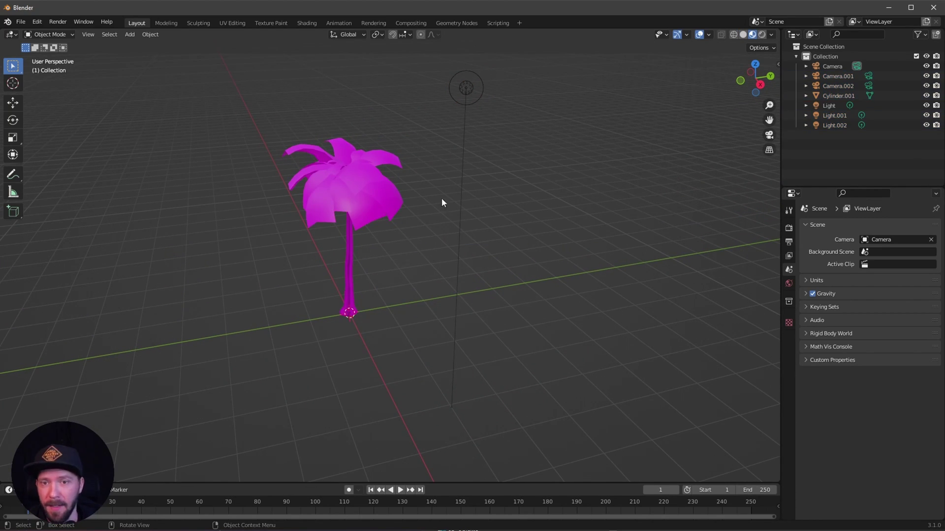
click(364, 193)
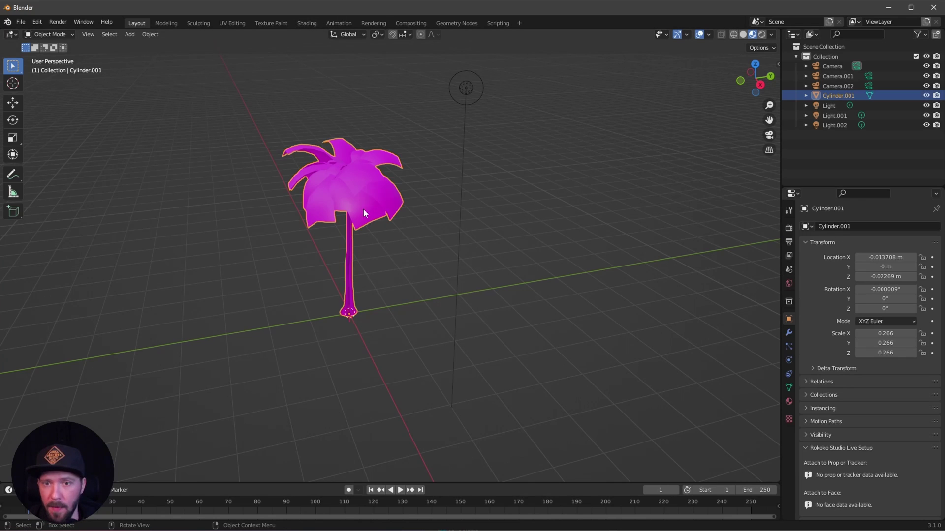
click(306, 23)
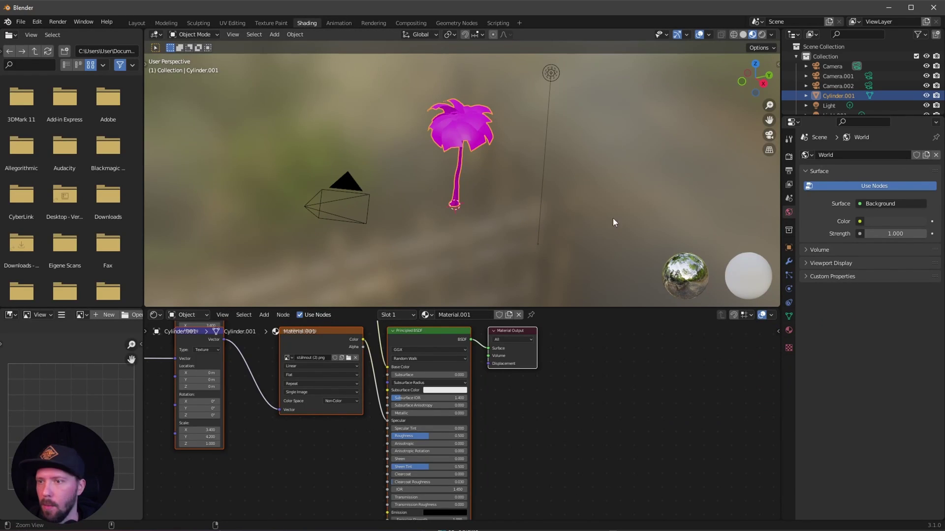
click(789, 331)
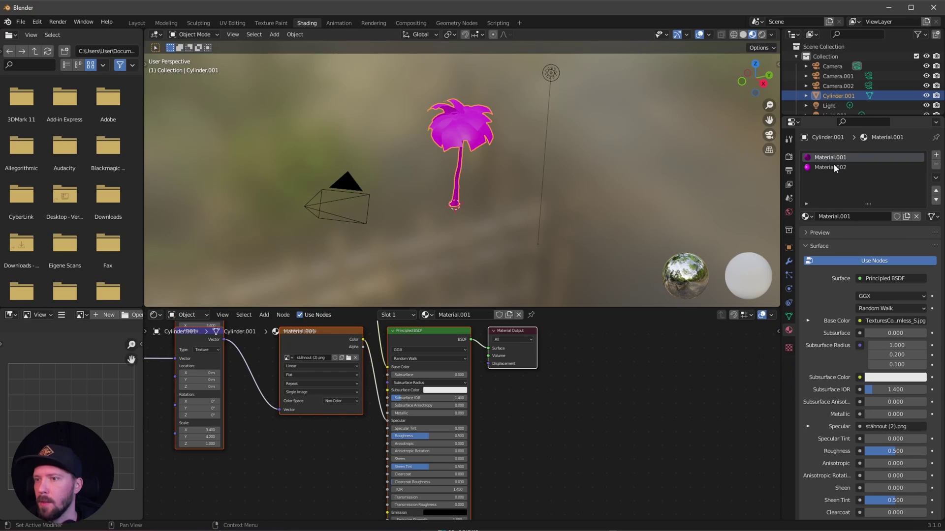
Step: Delete the trunk material's old texture and mapping nodes, leaving a bare Principled BSDF
key(Home)
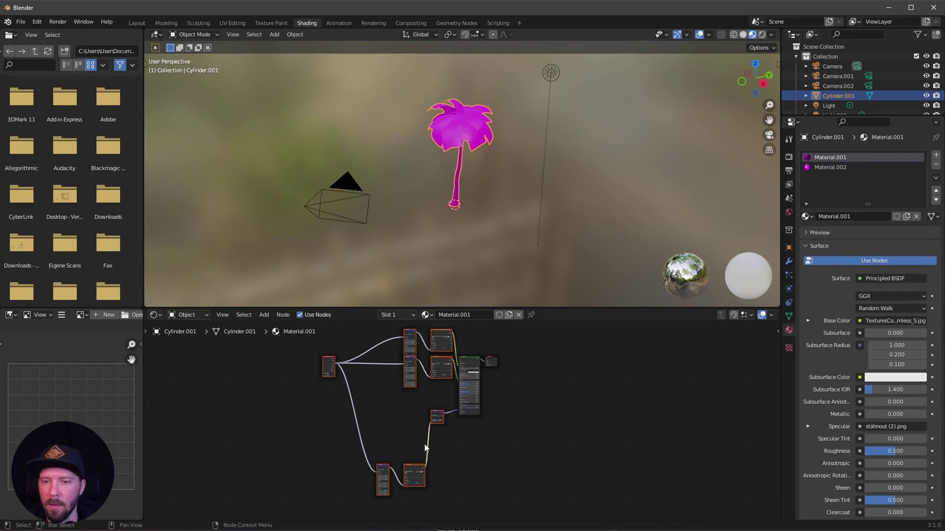
drag(339, 498, 452, 323)
key(x)
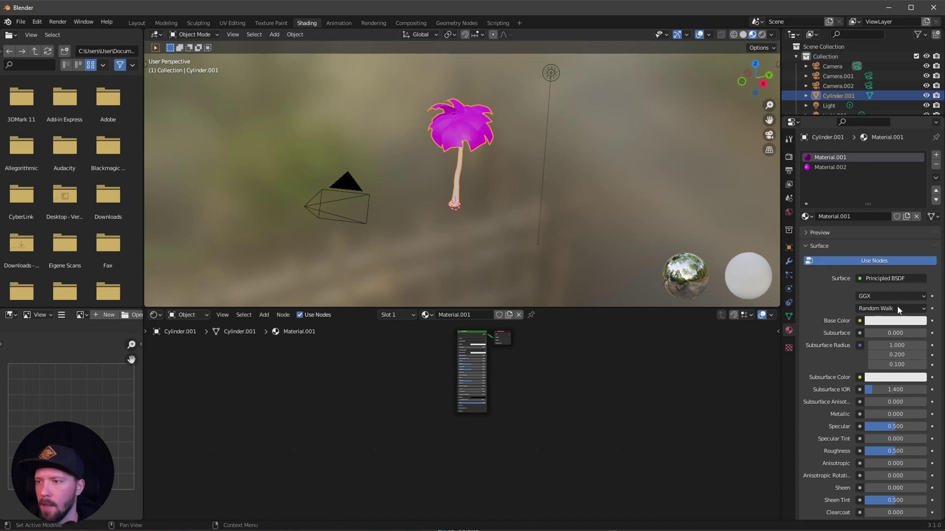
key(alt+Tab)
Step: Add Bark_Tex_AO.png and Bark_Tex_N.png as image nodes and link the AO colour to Base Color
drag(688, 136, 714, 129)
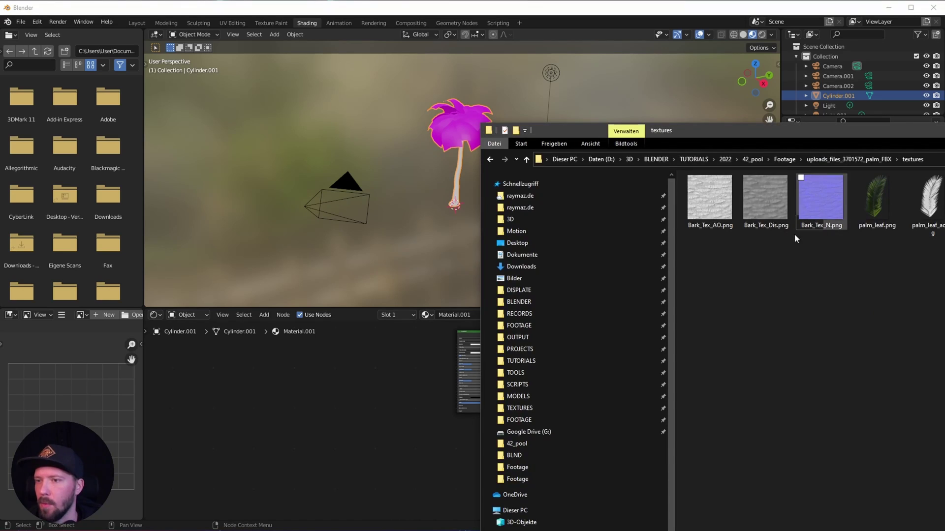
drag(708, 199, 406, 360)
drag(796, 218, 406, 420)
scroll(484, 423, up, 5)
scroll(414, 371, up, 5)
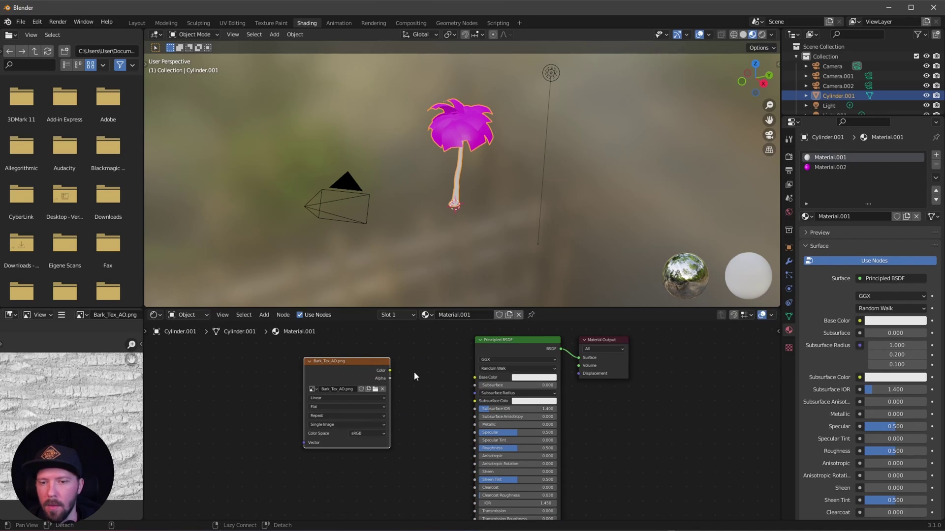
scroll(411, 388, up, 3)
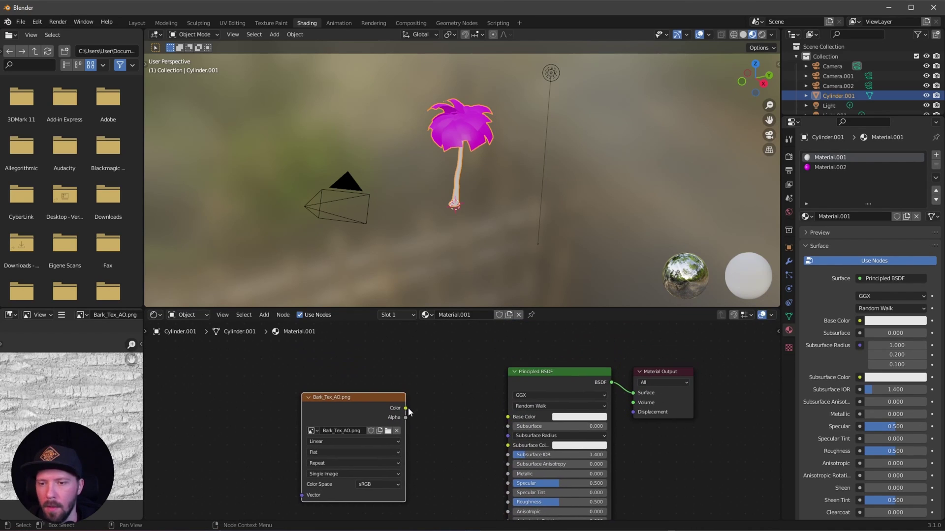
drag(512, 417, 510, 417)
drag(365, 394, 315, 386)
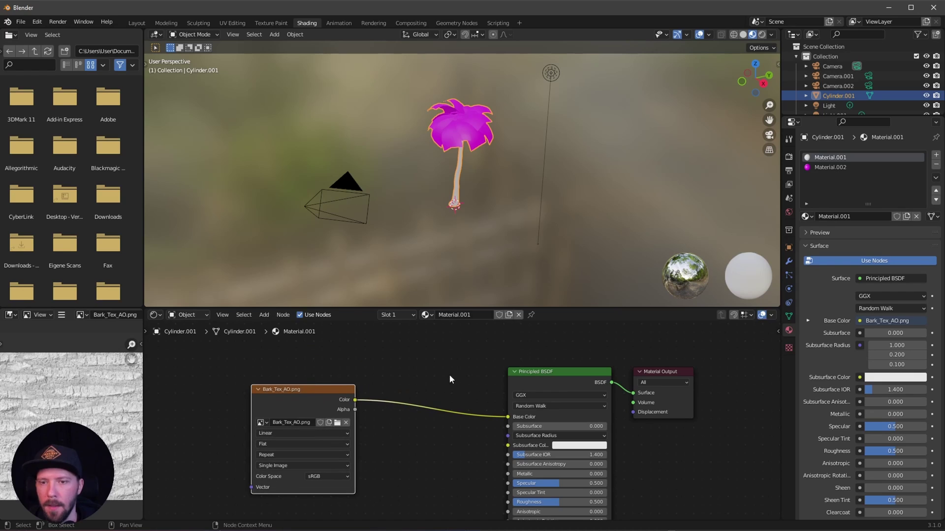
middle_drag(488, 197, 501, 187)
scroll(501, 187, up, 10)
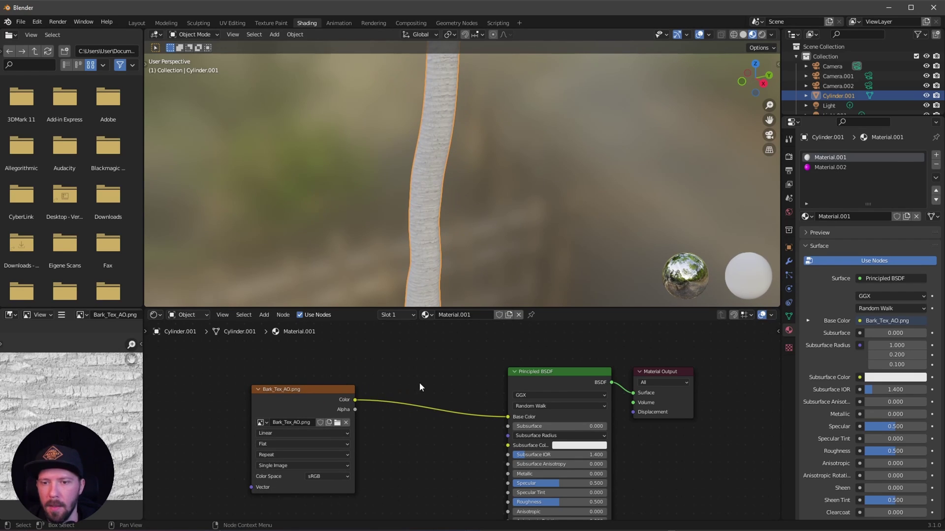
Step: Insert a MixRGB node on the Base Color link, set to Multiply with factor 1
drag(508, 417, 433, 388)
text(miy)
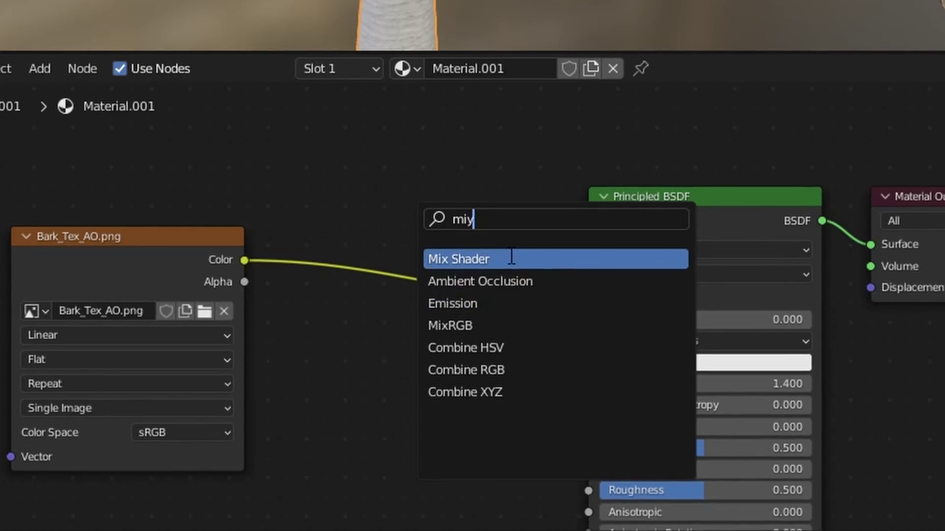
key(BackSpace)
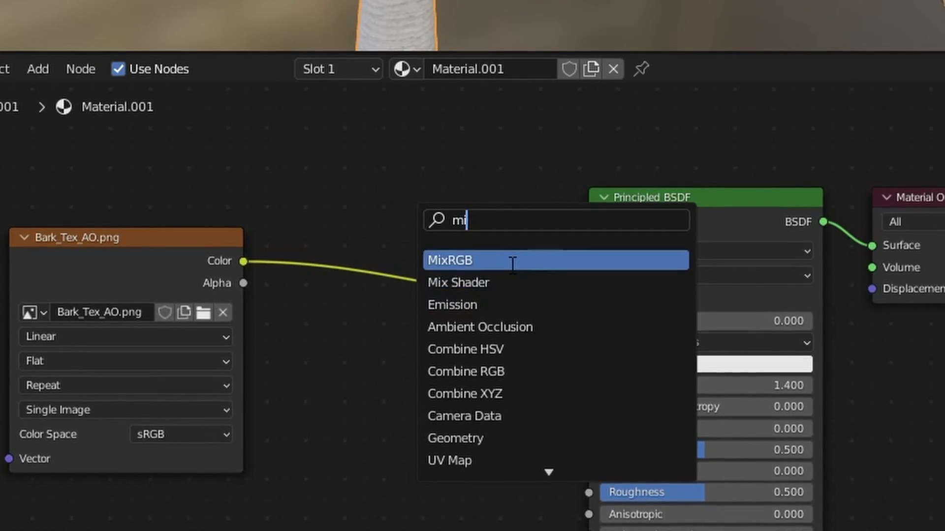
click(476, 399)
click(467, 261)
click(442, 278)
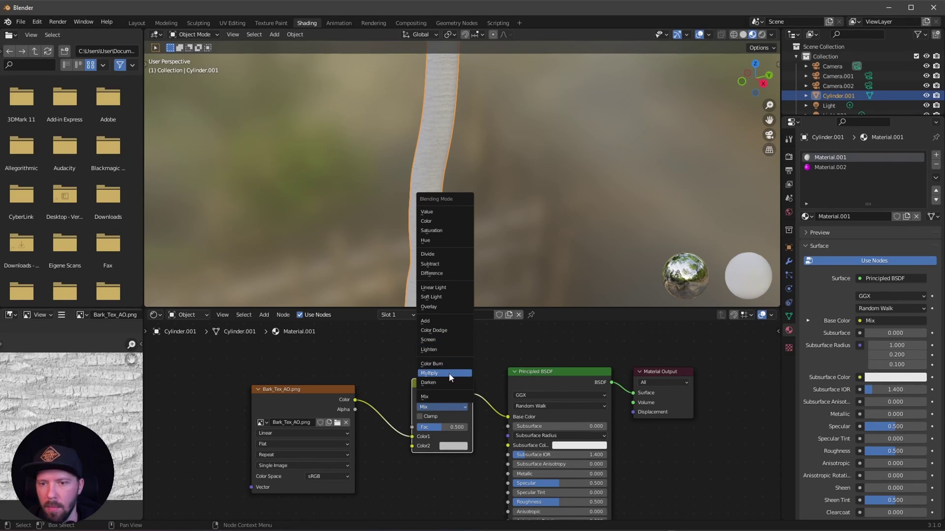
click(449, 378)
scroll(439, 476, up, 3)
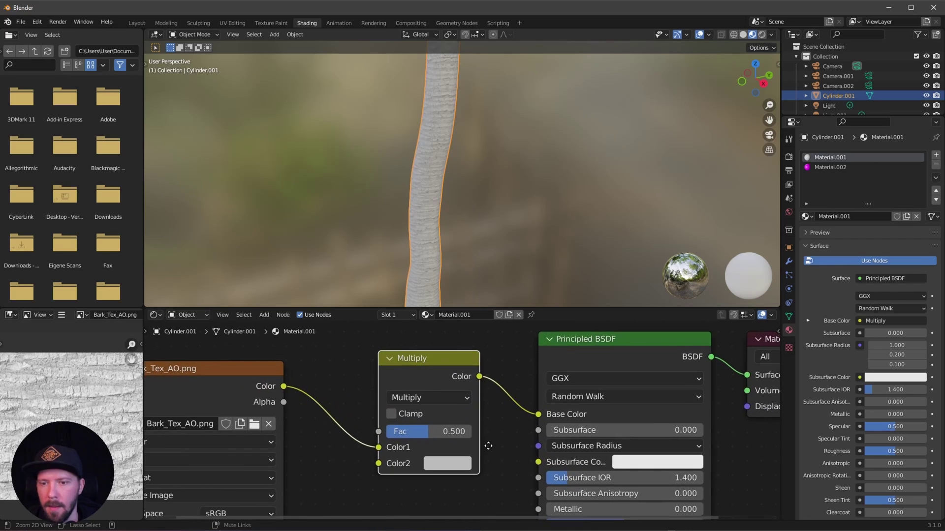
click(450, 429)
text(1)
key(Return)
Step: Tint the Multiply node's Color2 a tan brown (BC917A)
middle_drag(436, 484, 453, 441)
click(467, 419)
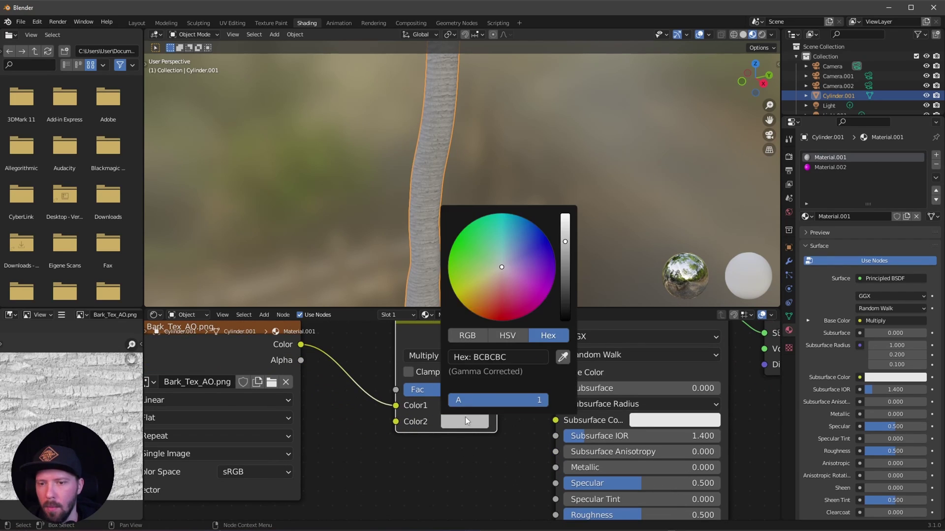
drag(492, 276, 495, 282)
scroll(443, 457, down, 4)
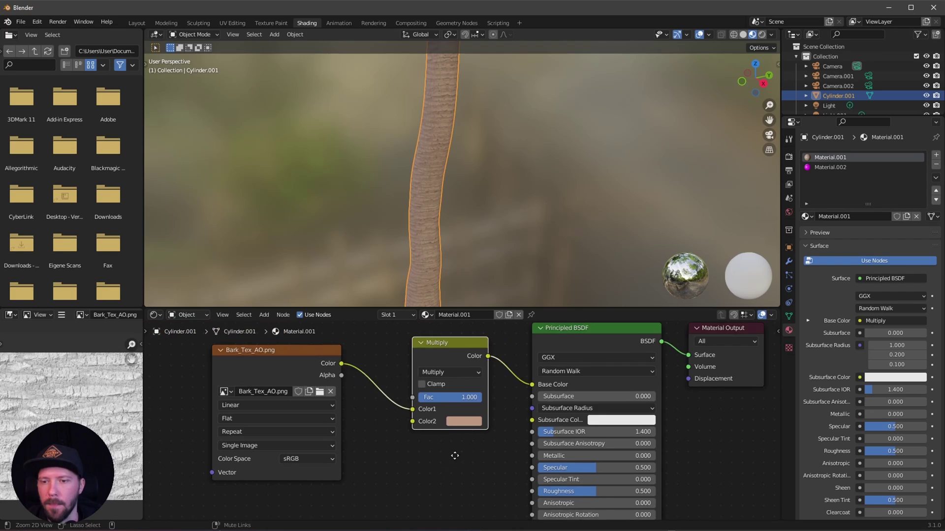
alt+drag(416, 497, 355, 357)
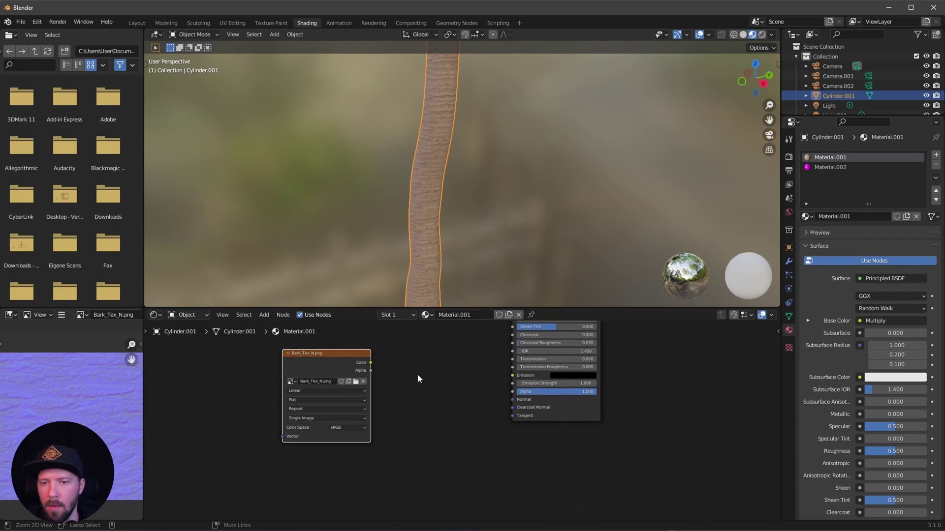
Step: Add a Normal Map node to the trunk material's node tree
scroll(415, 374, up, 2)
key(shift+a)
click(430, 389)
text(mr)
key(BackSpace)
key(BackSpace)
text(norma)
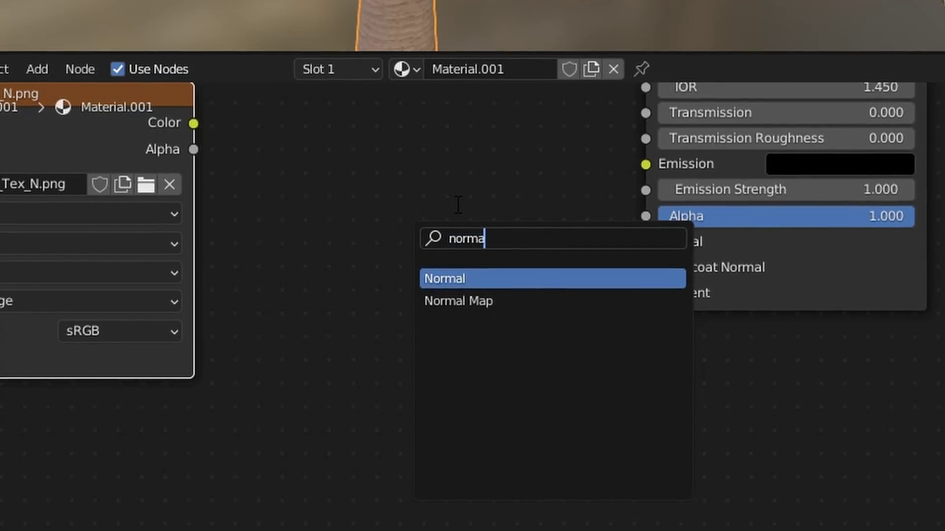
key(Down)
key(Return)
click(449, 374)
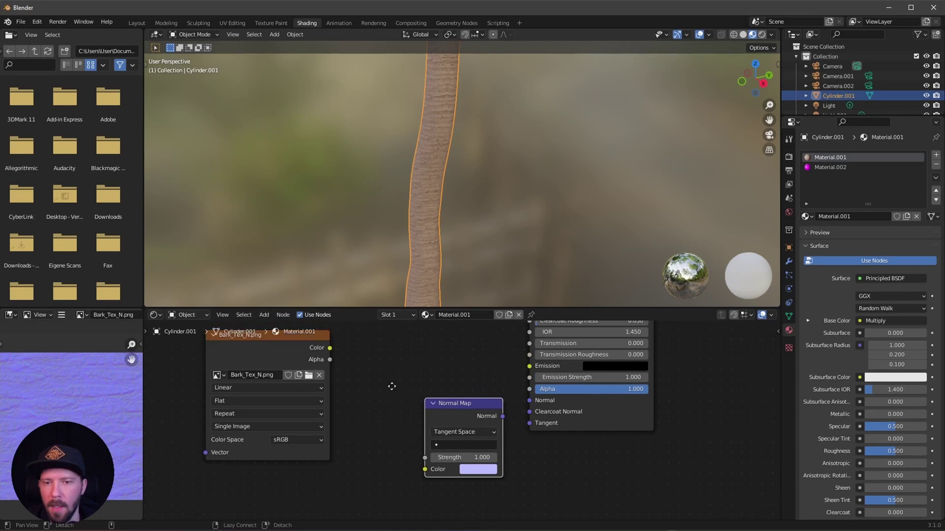
Step: Route Bark_Tex_N through the Normal Map into the shader's Normal, with strength 2
drag(305, 376, 405, 496)
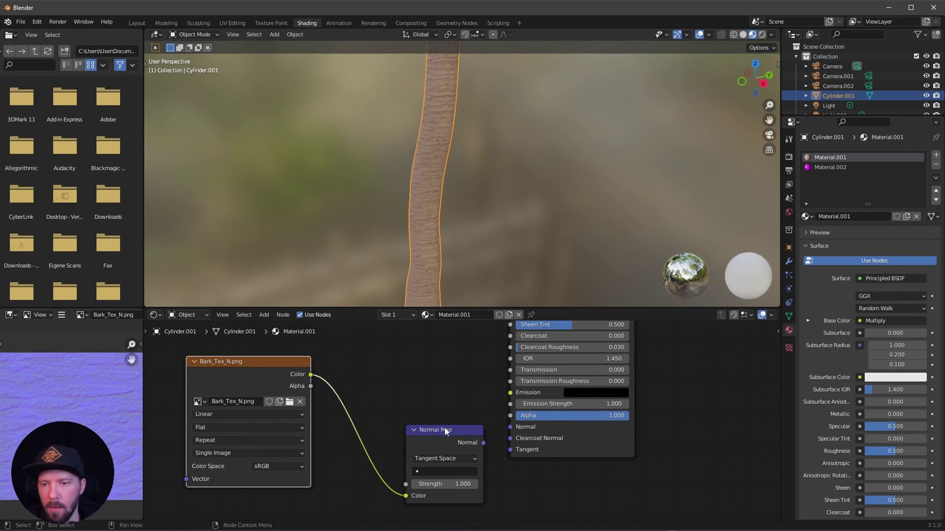
drag(444, 432, 383, 389)
drag(521, 429, 520, 428)
text(2)
key(Return)
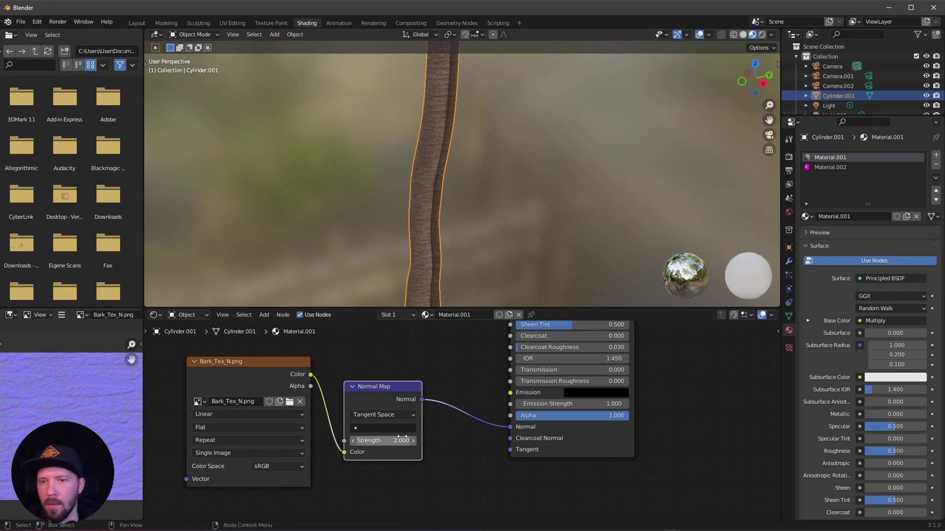
scroll(521, 152, down, 5)
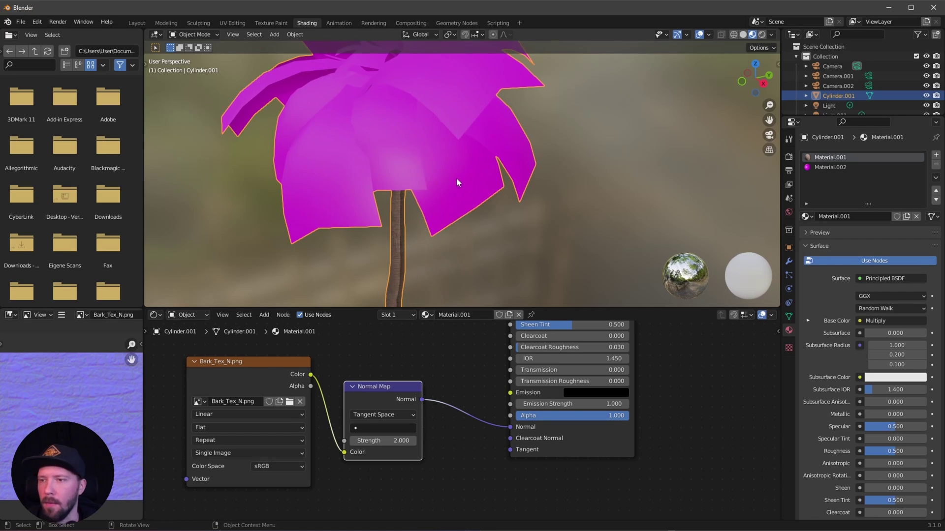
Step: Switch to the leaves' Material.002 and delete its old image texture node
click(828, 168)
scroll(360, 469, down, 5)
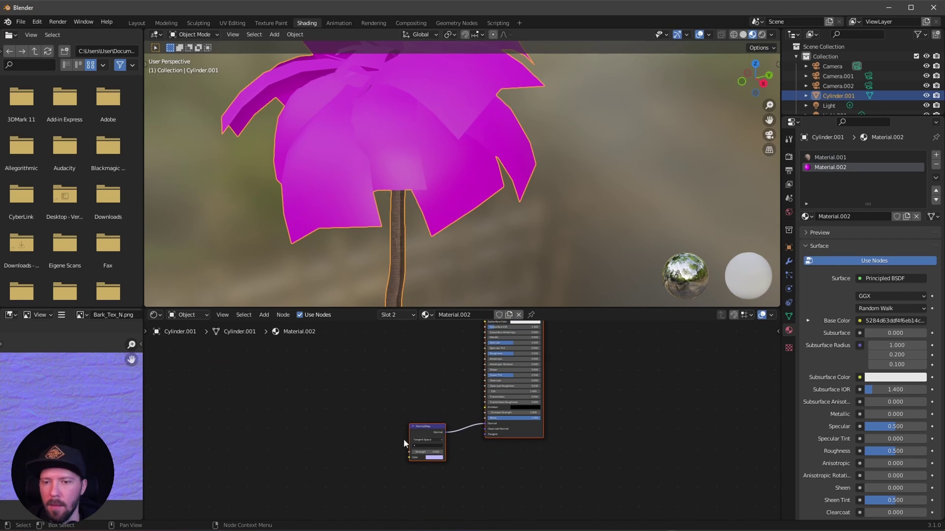
scroll(430, 419, down, 3)
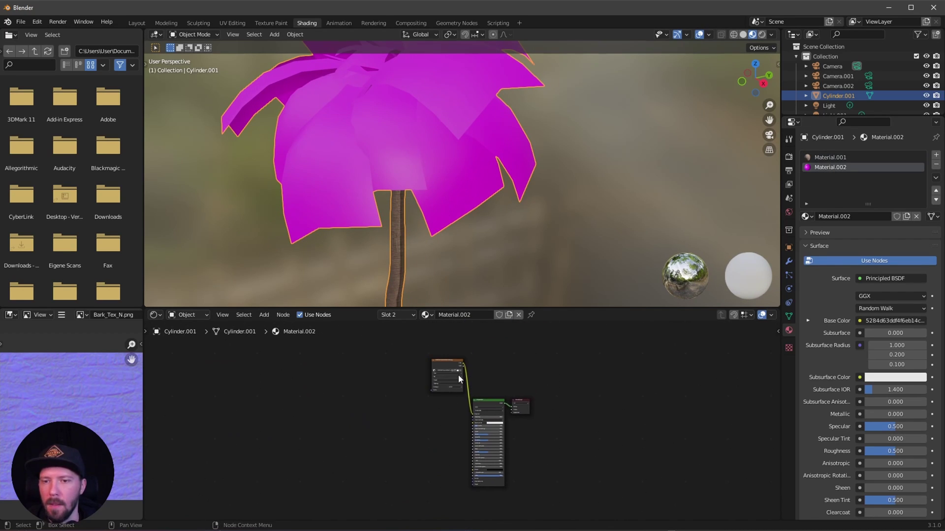
click(455, 372)
key(Delete)
Step: Add palm_leaf.png, palm_leaf_ao.png and another leaf texture as image nodes and arrange them
key(alt+Tab)
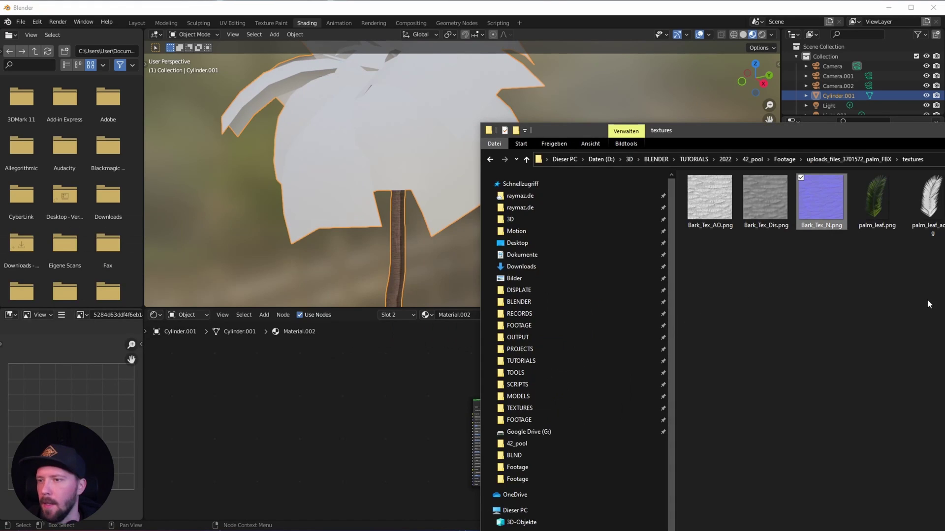
drag(876, 199, 407, 362)
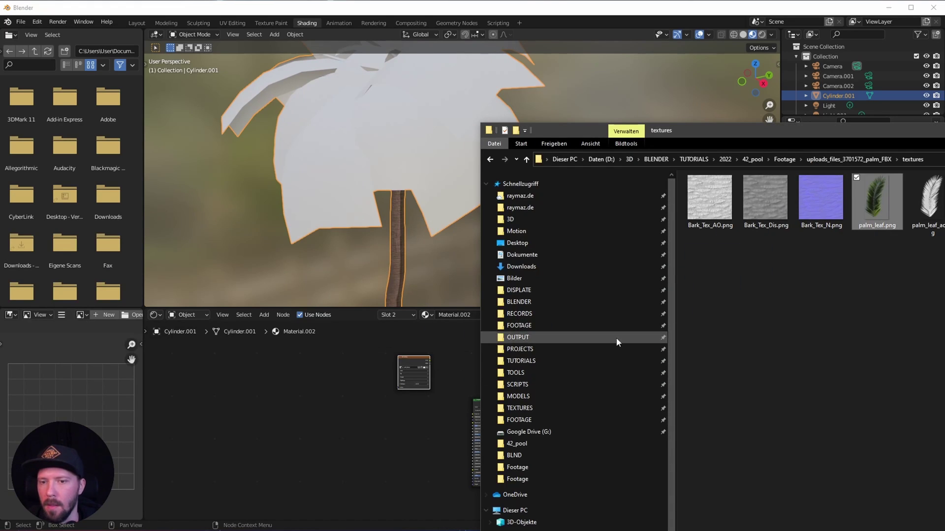
drag(928, 202, 406, 428)
drag(821, 197, 344, 424)
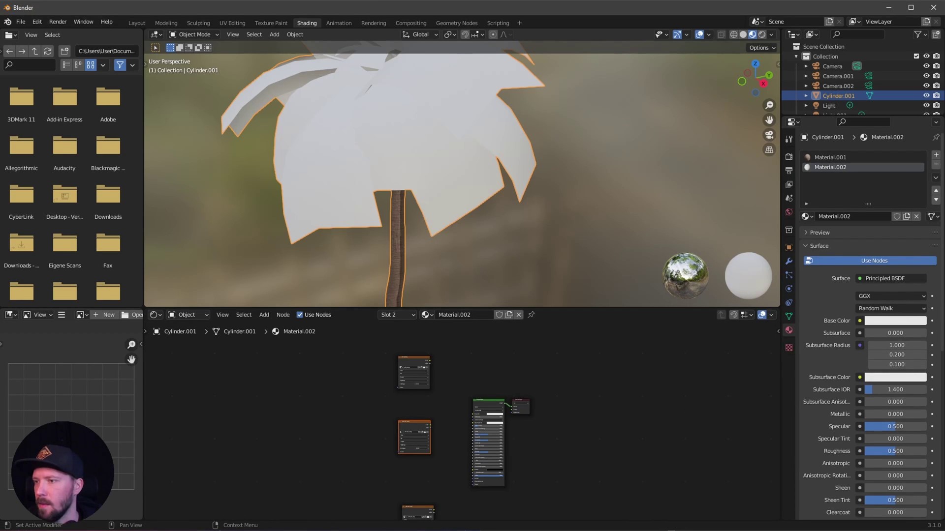
click(379, 480)
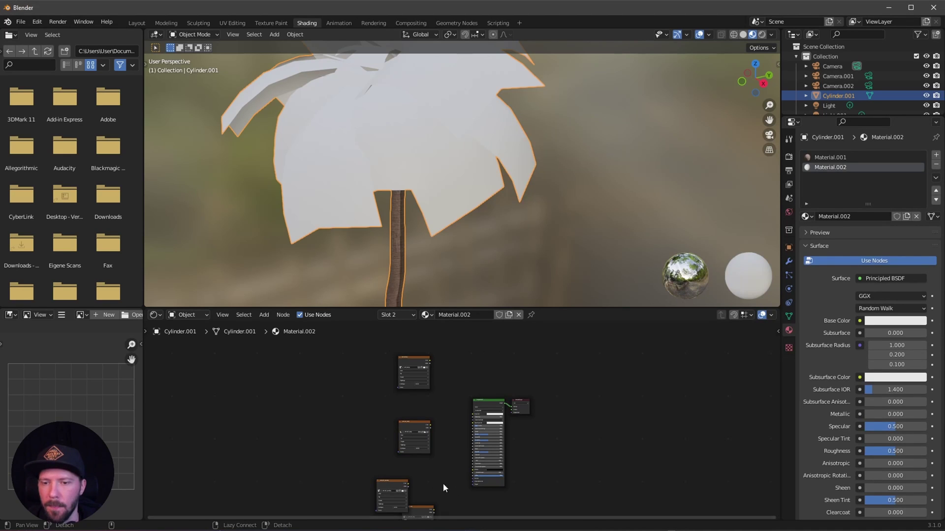
scroll(443, 443, up, 3)
scroll(400, 428, up, 2)
drag(360, 485, 346, 443)
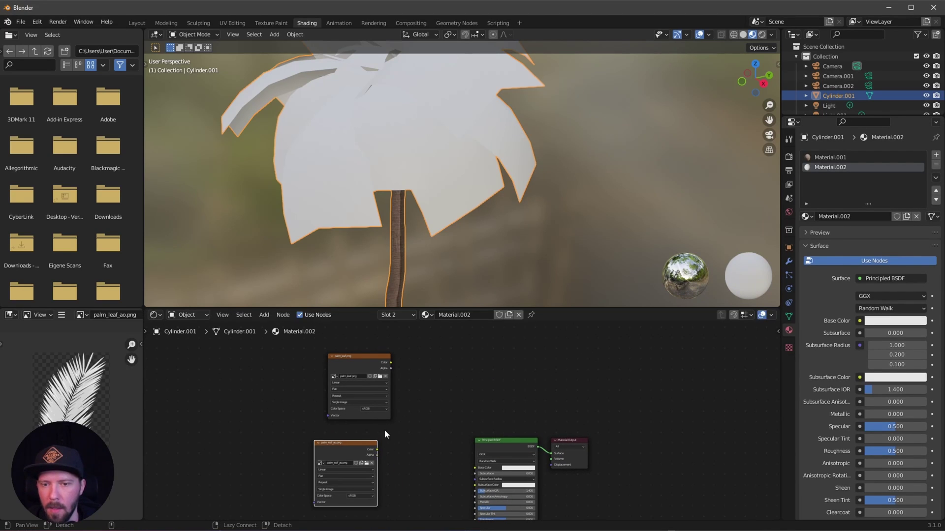
scroll(386, 429, up, 2)
middle_drag(382, 365, 358, 405)
click(275, 380)
scroll(344, 388, down, 3)
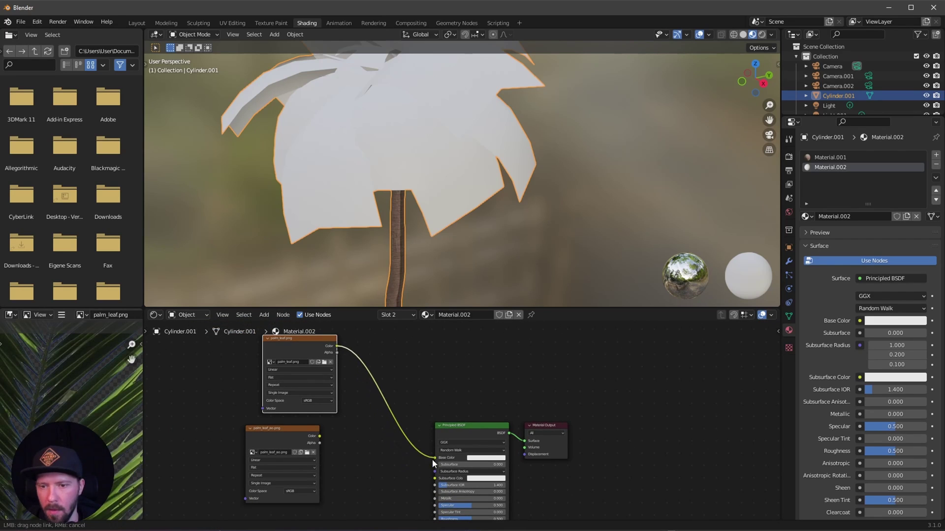
Step: Feed the leaf colour into Base Color through a Multiply Mix node with the AO map
drag(432, 459, 434, 458)
key(shift+a)
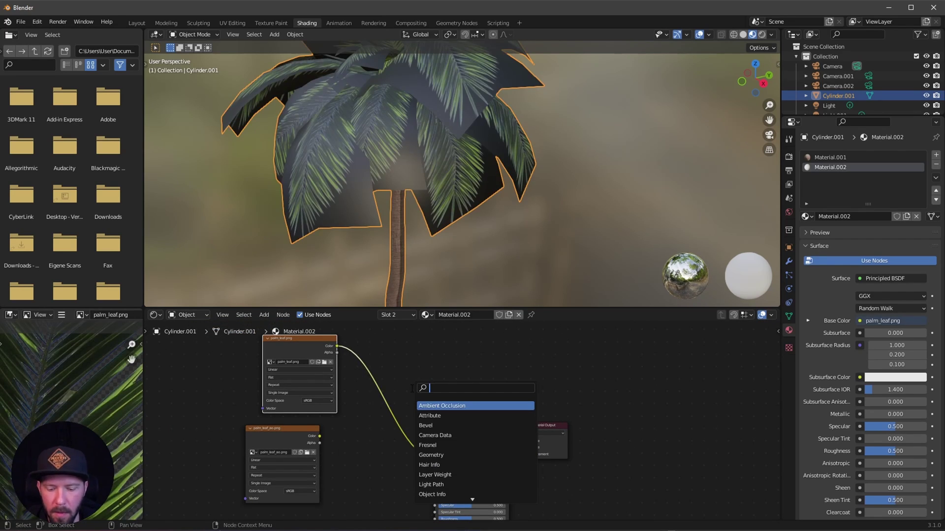
text(mix)
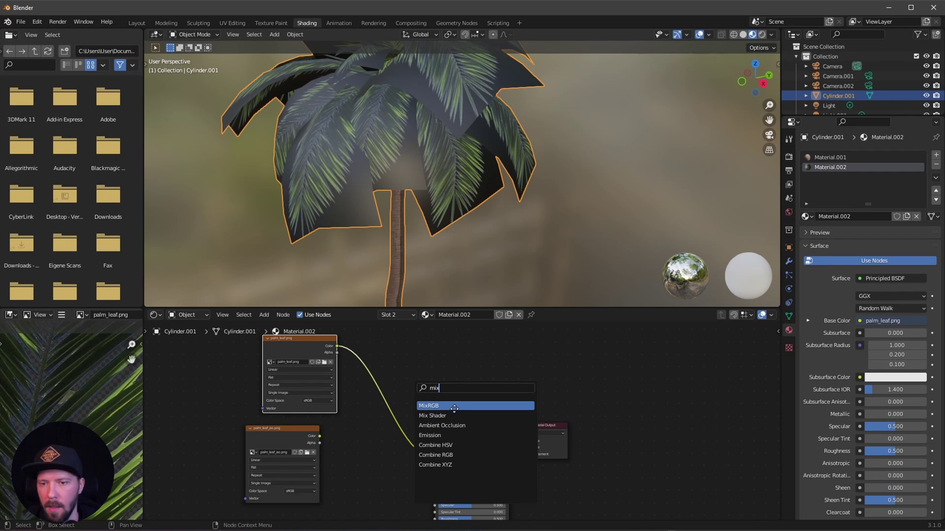
click(450, 415)
click(394, 429)
scroll(401, 431, up, 2)
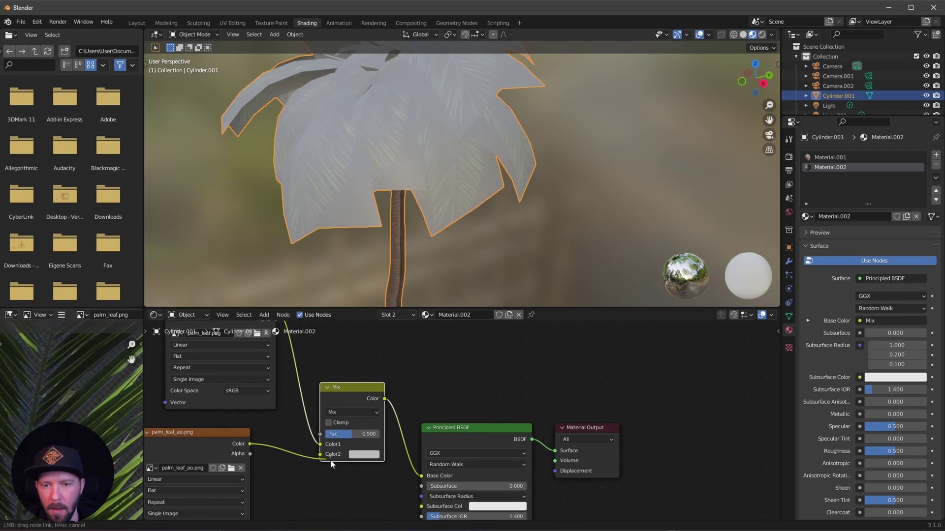
drag(331, 459, 330, 457)
click(364, 412)
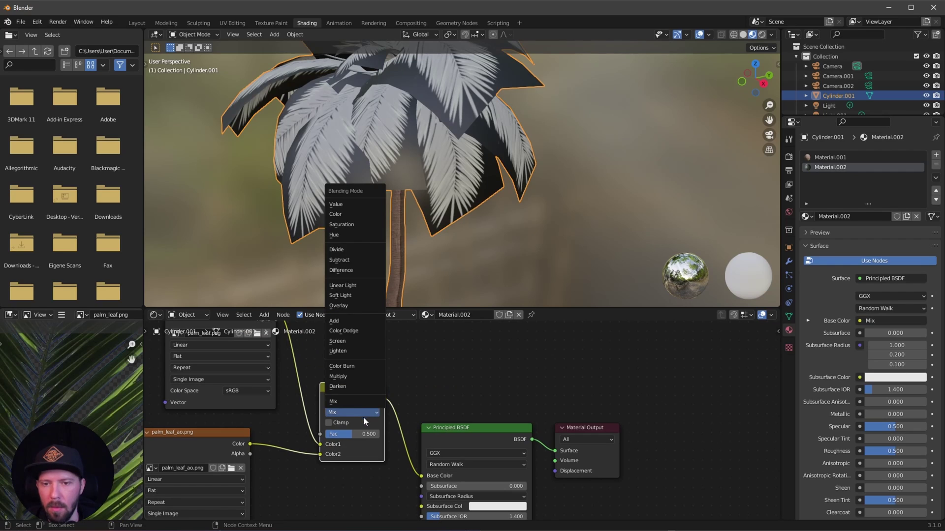
click(365, 377)
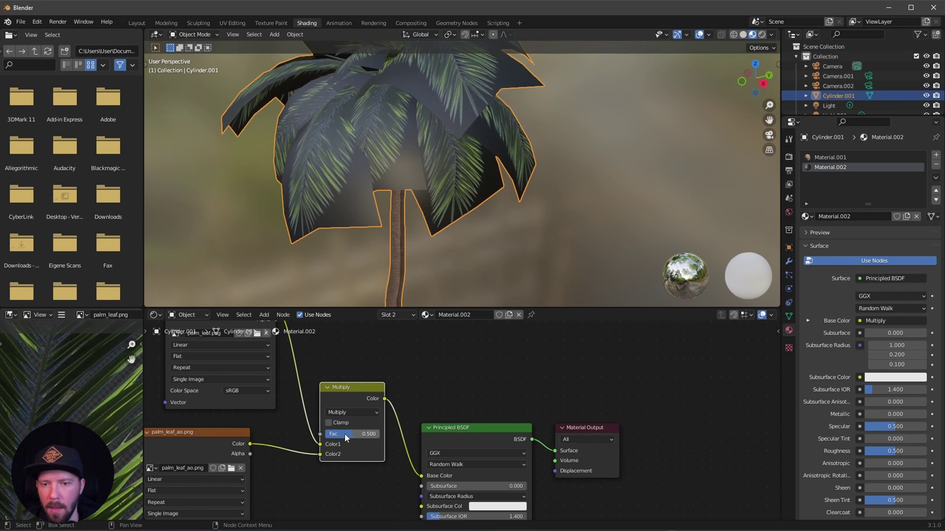
scroll(492, 391, down, 1)
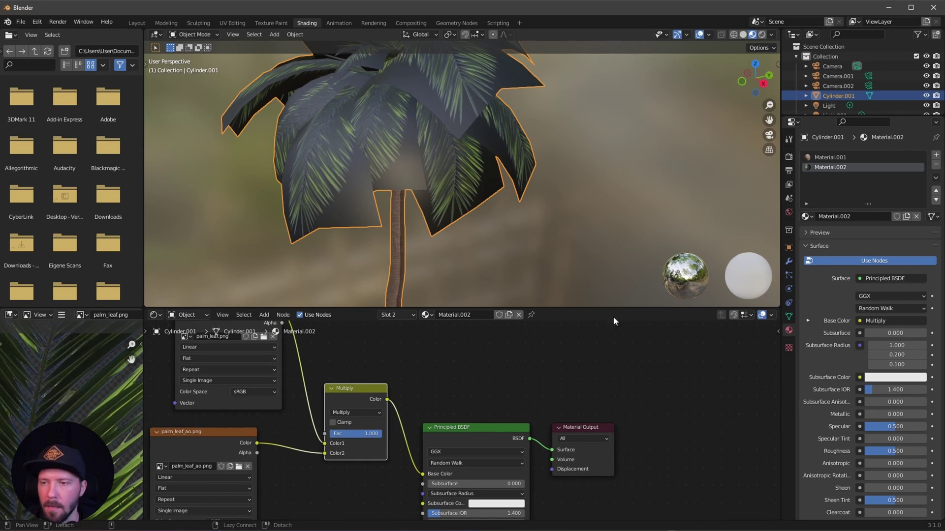
Step: Connect the palm_leaf image's Alpha to the shader's Alpha input
ctrl+middle_drag(559, 358, 489, 346)
ctrl+middle_drag(411, 355, 340, 346)
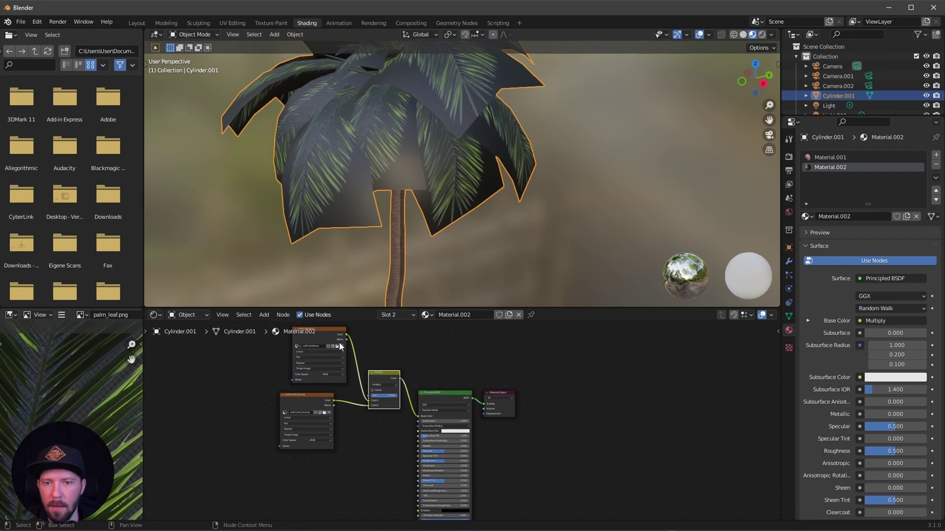
drag(347, 340, 418, 432)
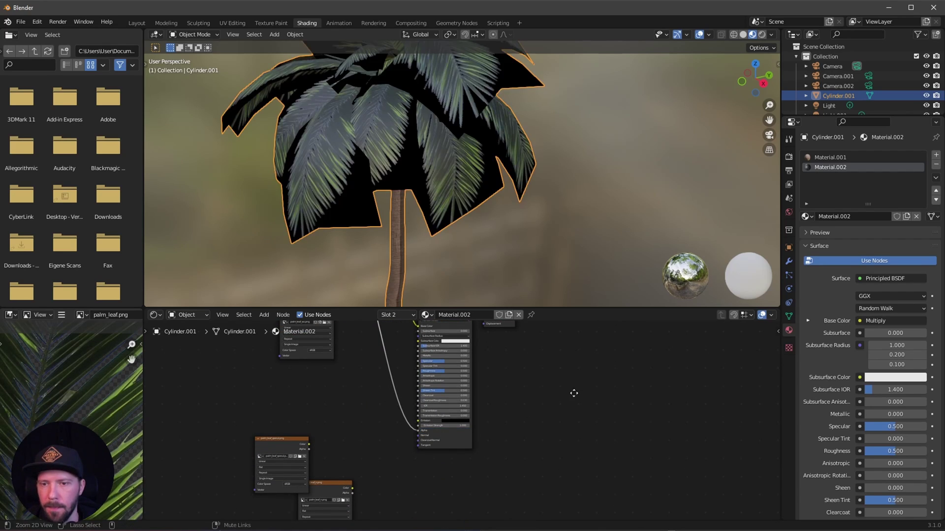
ctrl+middle_drag(567, 395, 524, 427)
Step: Set the leaf material's Blend Mode to Alpha Clip and Shadow Mode to Alpha Hashed
key(n)
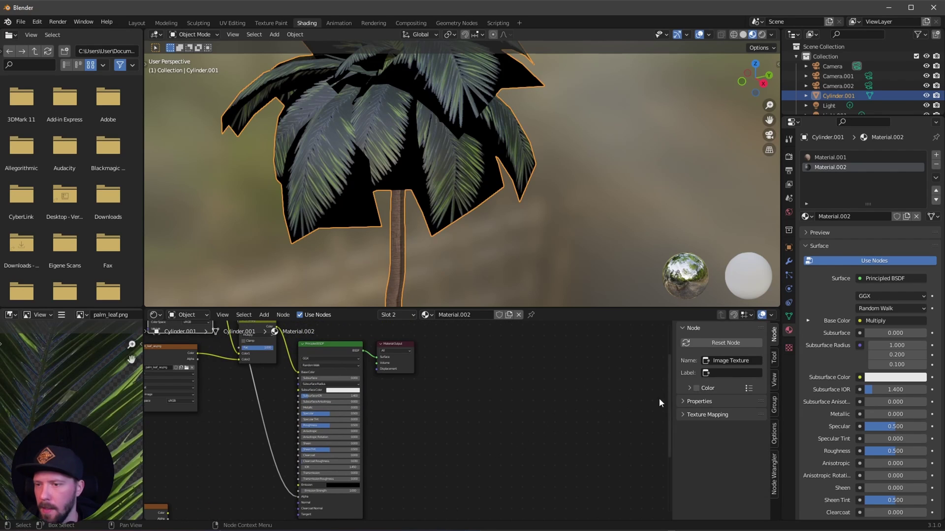
click(774, 437)
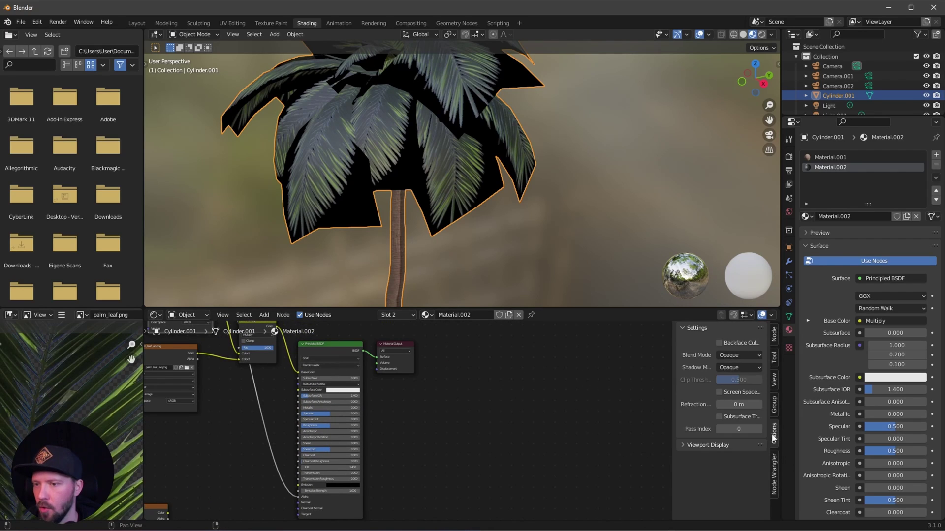
click(723, 359)
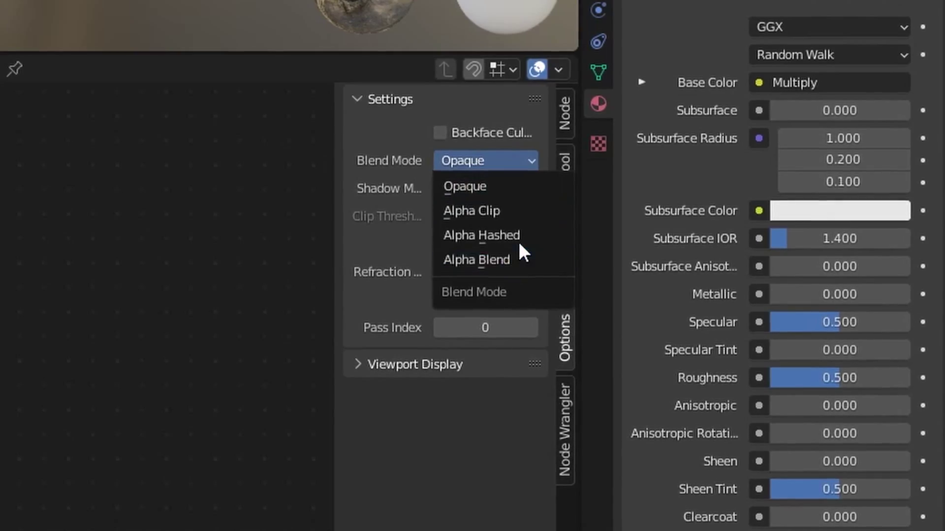
click(523, 213)
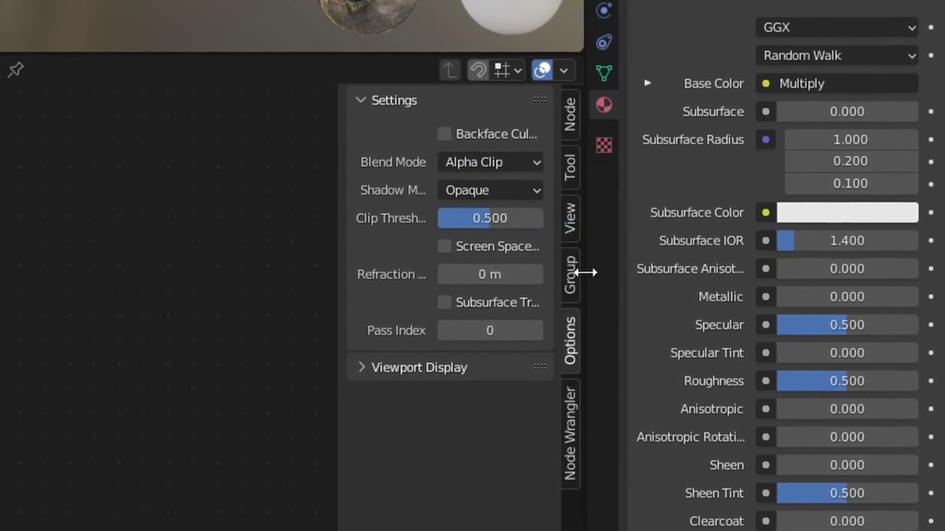
click(512, 191)
click(525, 288)
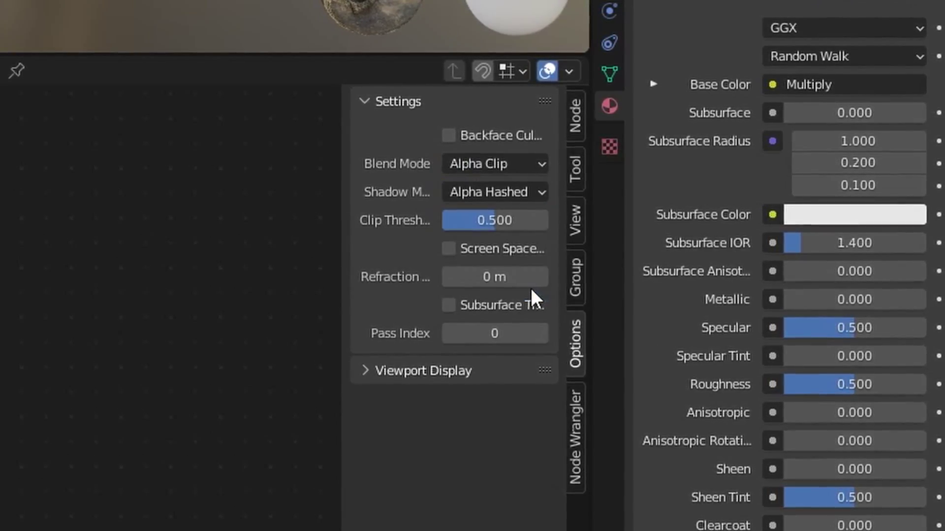
middle_drag(500, 468, 380, 394)
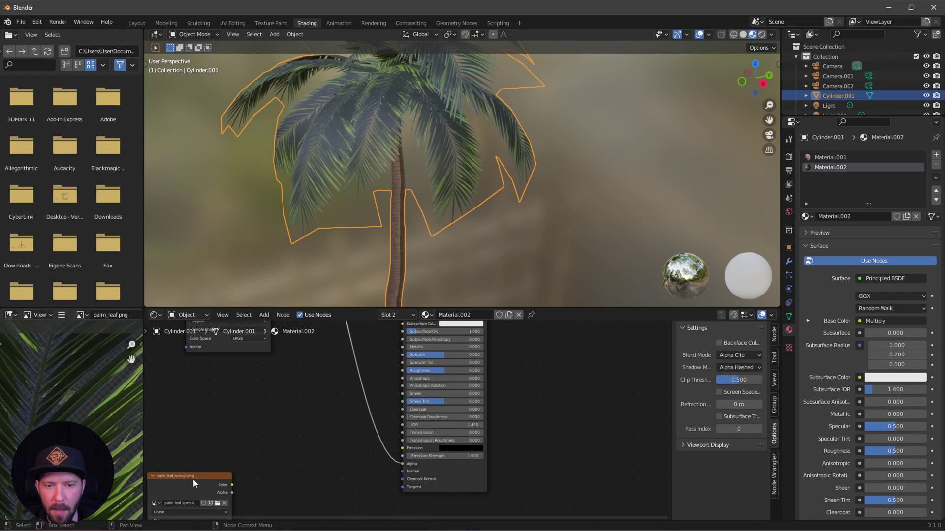
Step: Connect the palm_leaf_specul map to the shader's Specular and position the palm_leaf_n node
drag(193, 477, 214, 331)
scroll(256, 384, up, 1)
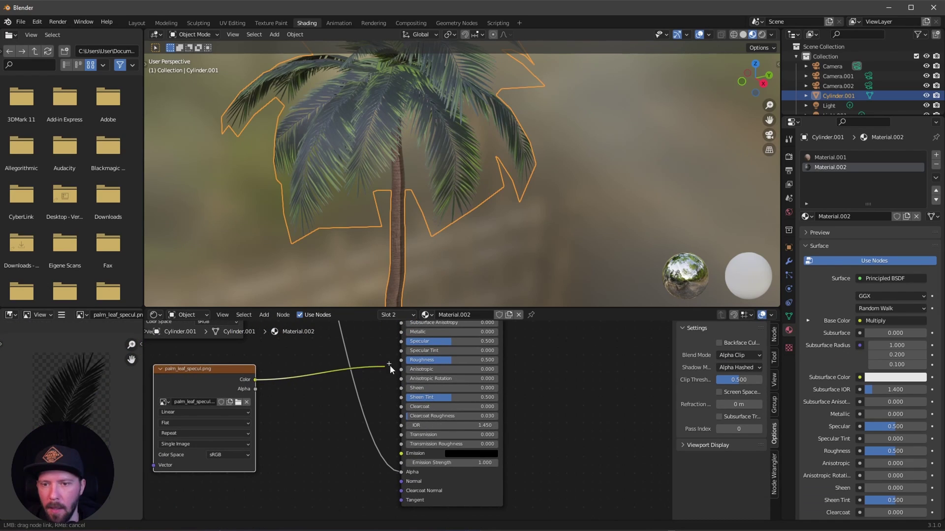
drag(400, 343, 400, 344)
middle_drag(297, 516, 333, 400)
drag(256, 447, 224, 422)
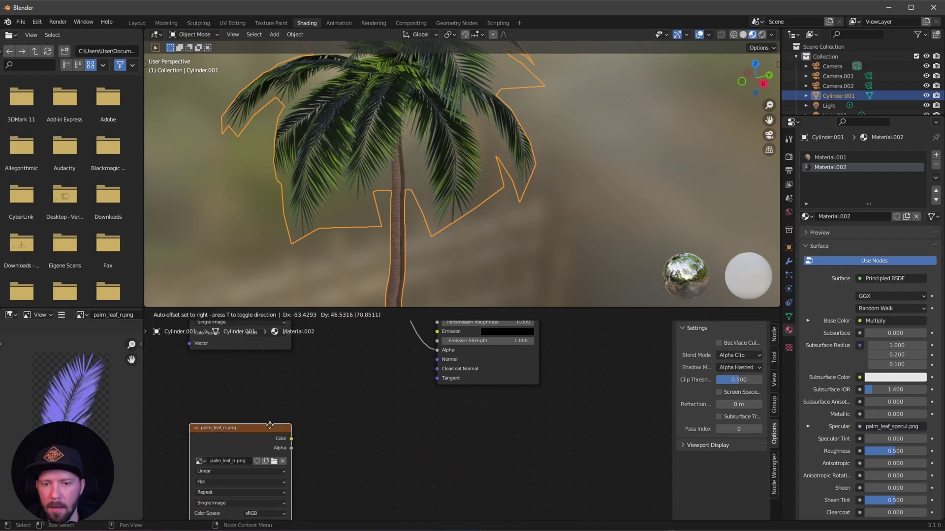
Step: Route palm_leaf_n through a new Normal Map node into the shader's Normal
key(shift+a)
click(371, 401)
text(nore)
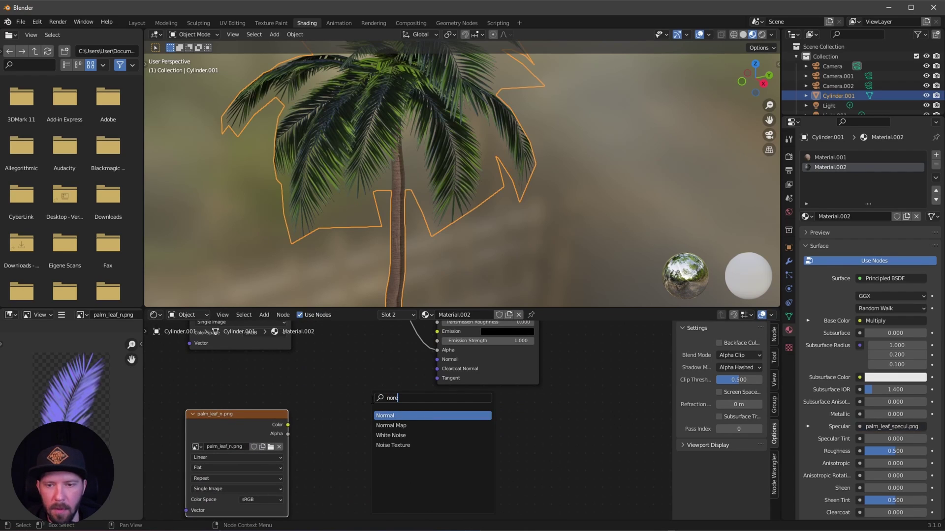
click(404, 425)
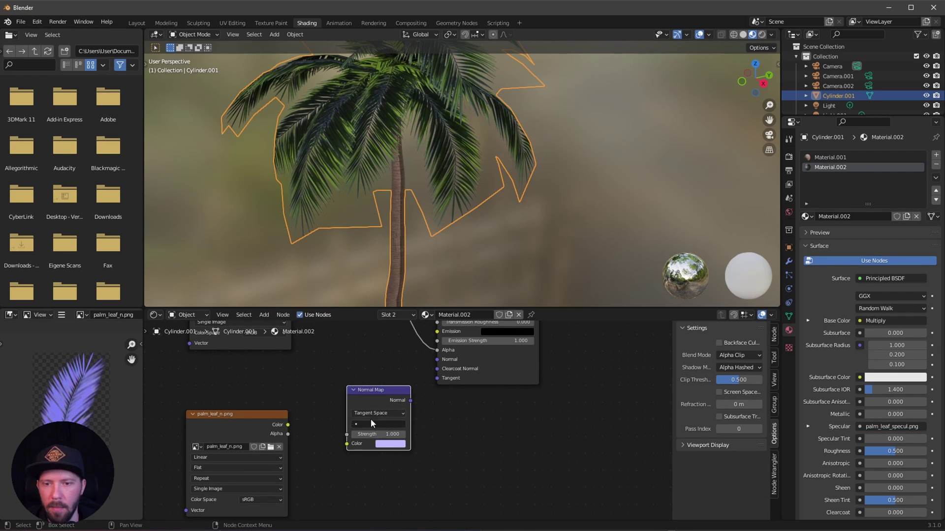
click(289, 426)
middle_drag(412, 400, 391, 430)
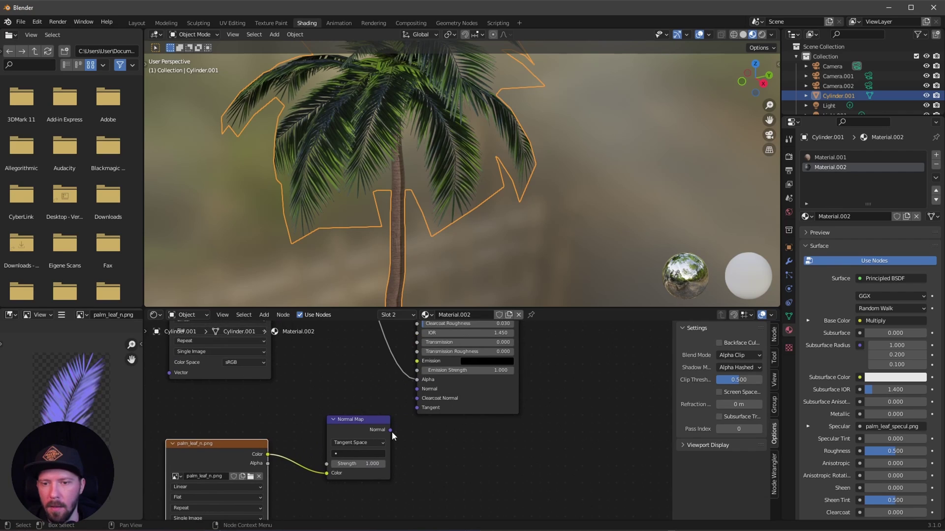
drag(391, 430, 417, 388)
middle_drag(539, 232, 538, 237)
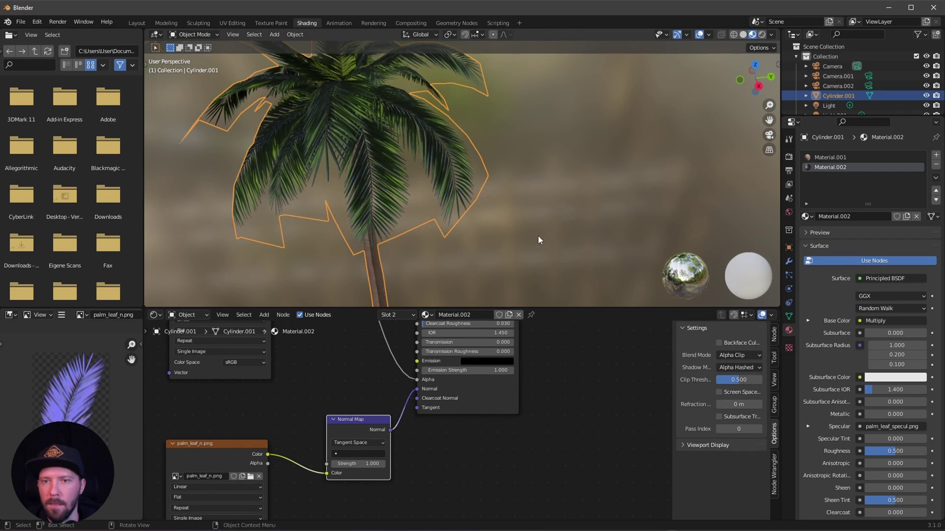
double_click(838, 95)
scroll(844, 96, down, 1)
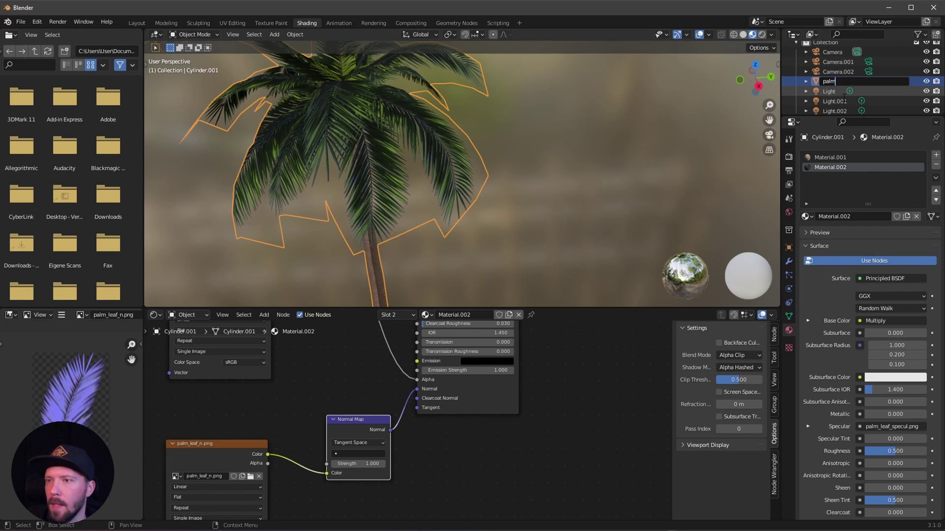
Step: Rename the palm tree object to 'palm' and select it
text(palm)
key(Return)
drag(828, 117, 825, 178)
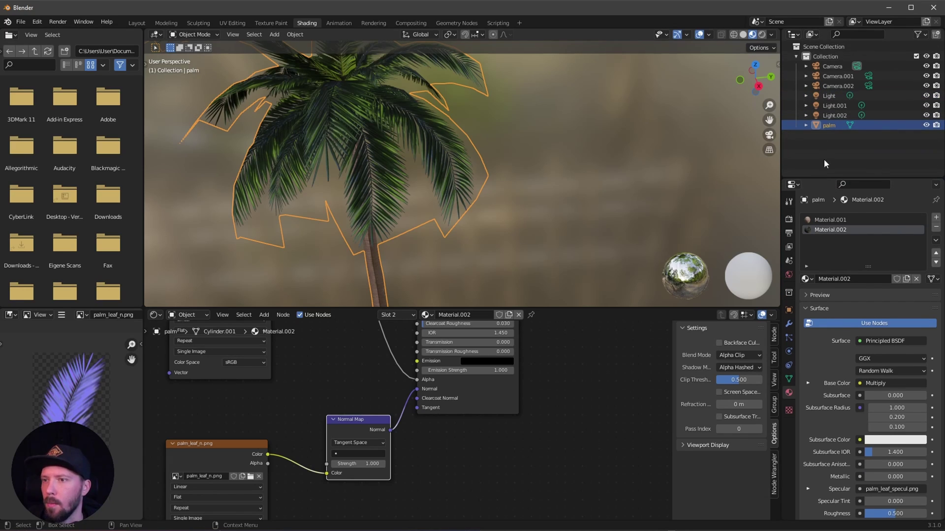
click(824, 159)
click(828, 126)
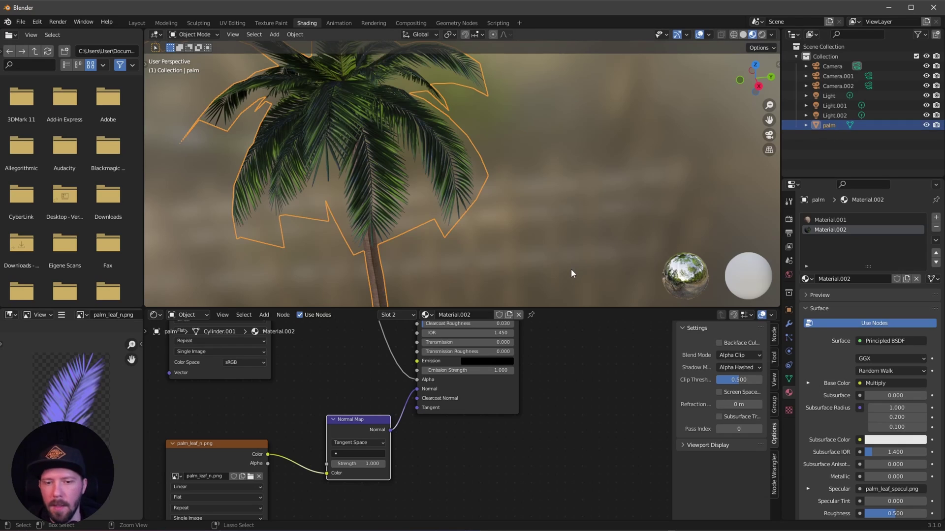
Step: Open Record_B.blend from recent files without saving, and paste the palm into it
click(20, 22)
mouse_move(59, 53)
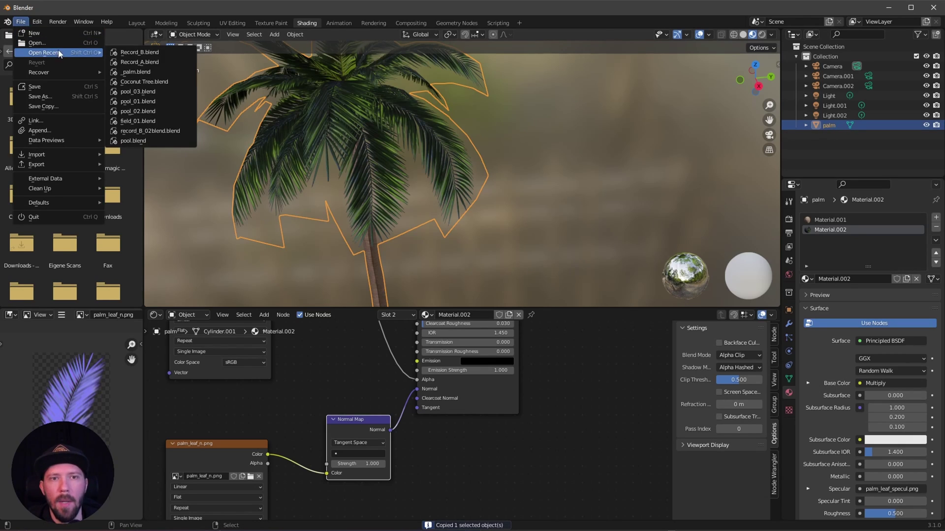
click(176, 55)
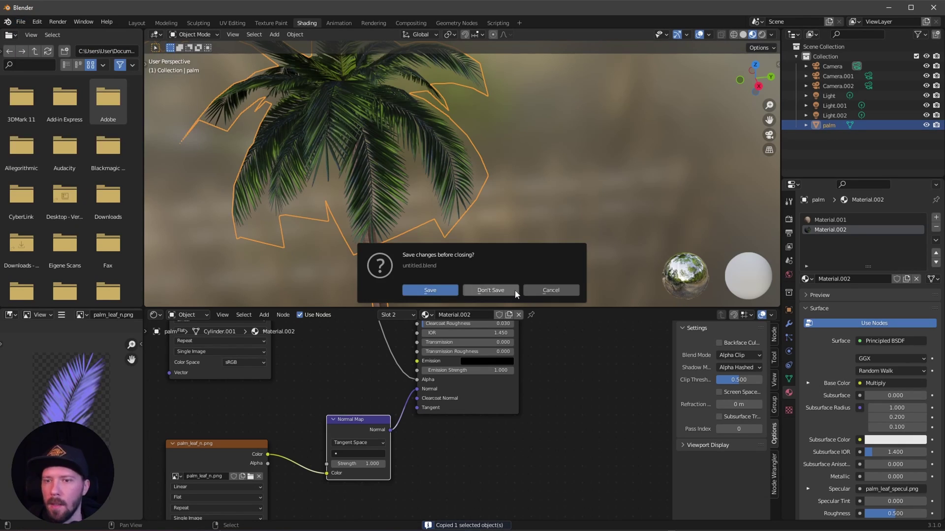
click(507, 292)
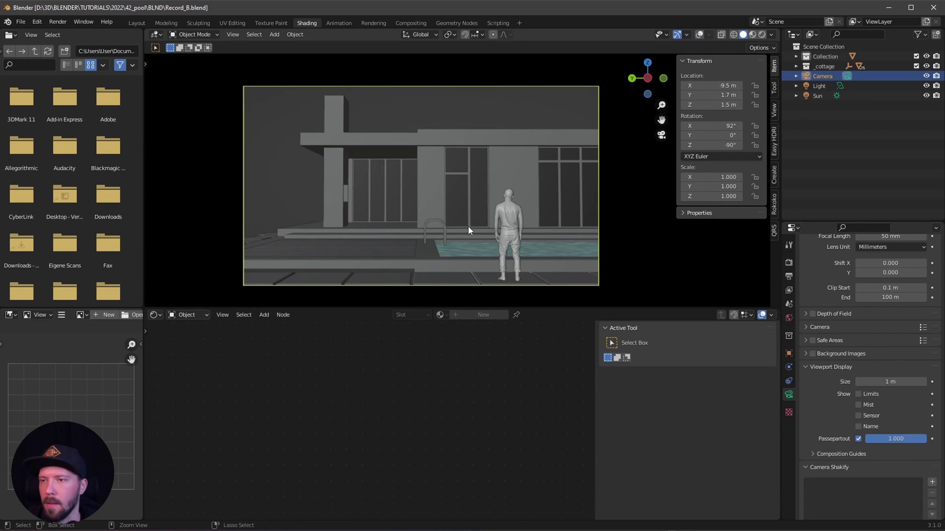
key(ctrl+v)
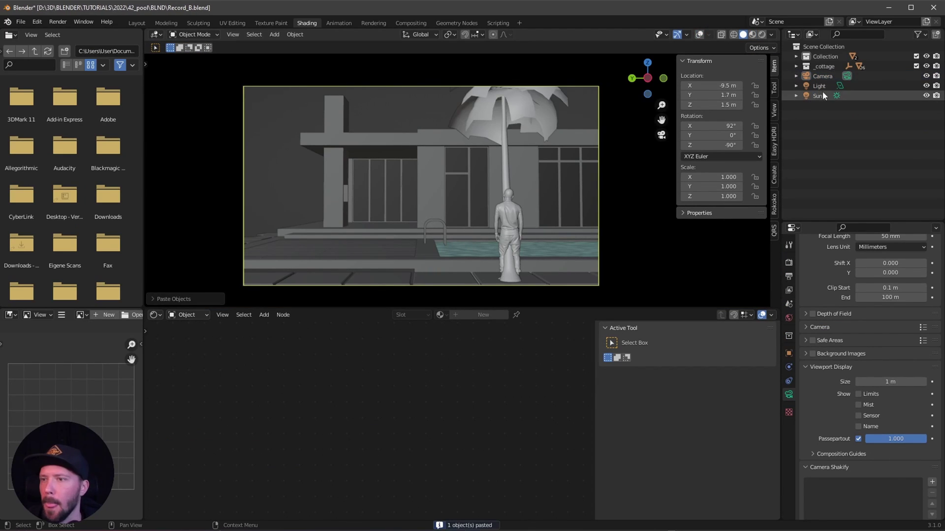
Step: Switch the viewport to Rendered shading and select the pasted palm
key(z)
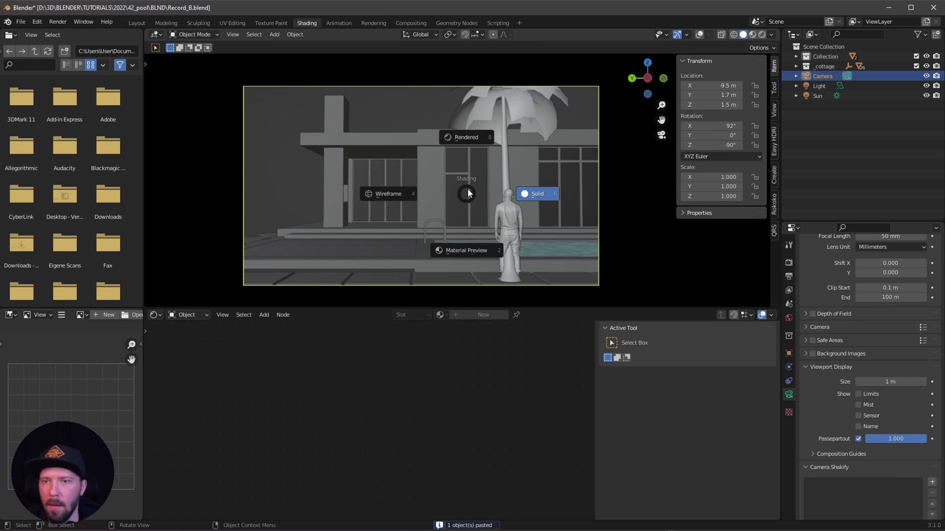
click(471, 153)
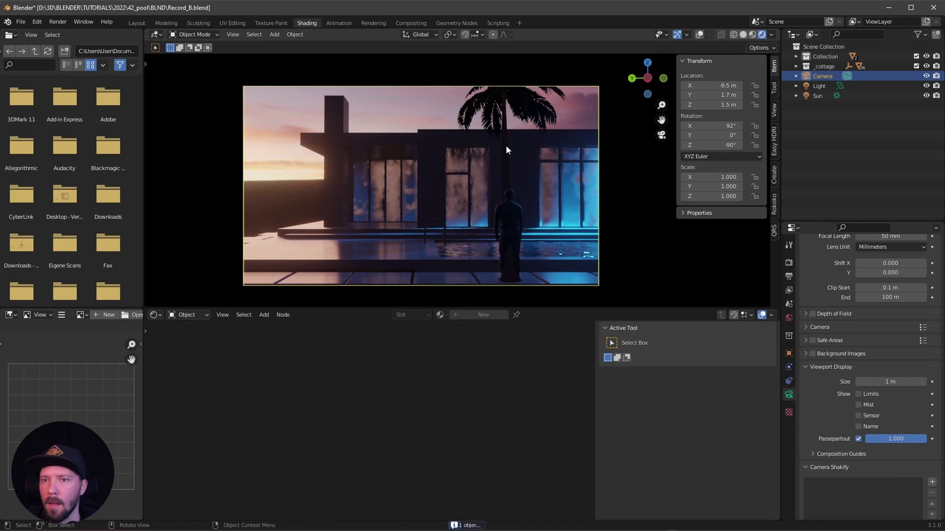
click(505, 147)
Step: Scale the palm object to 0.334
click(796, 56)
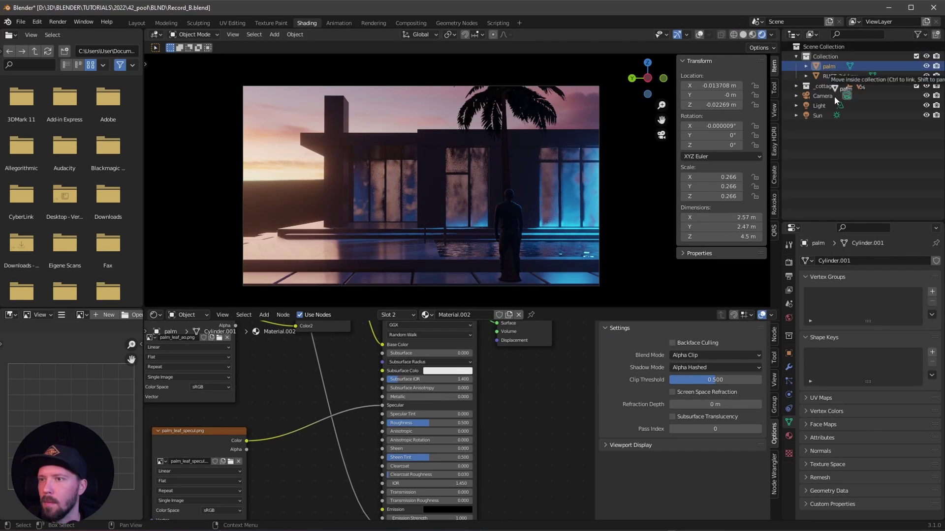
click(795, 56)
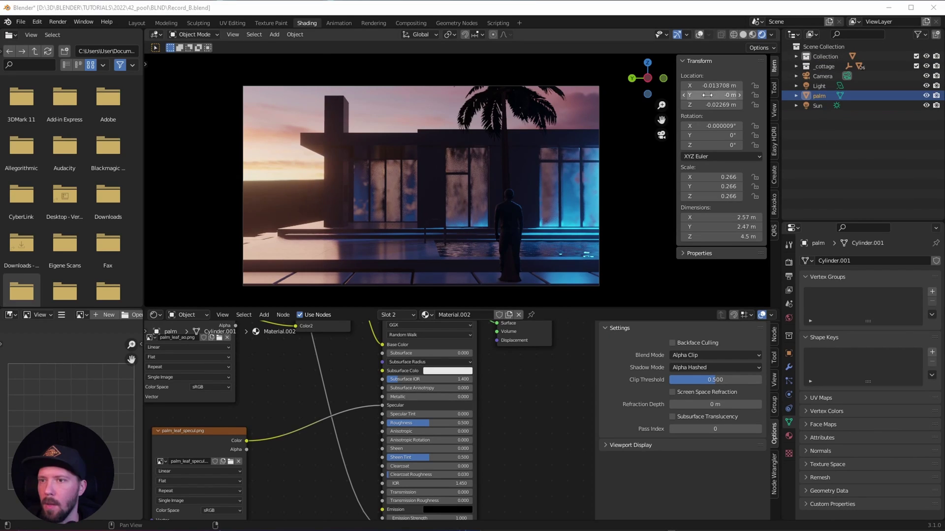
click(811, 96)
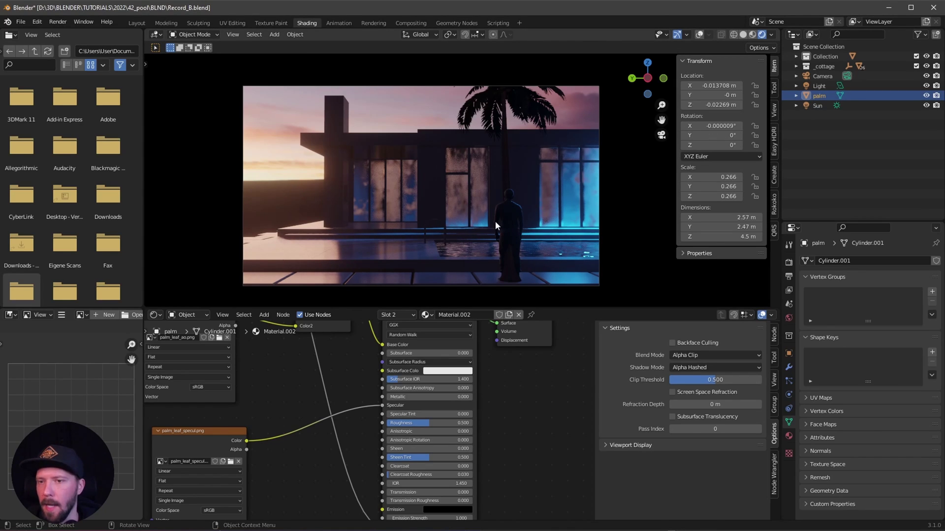
key(s)
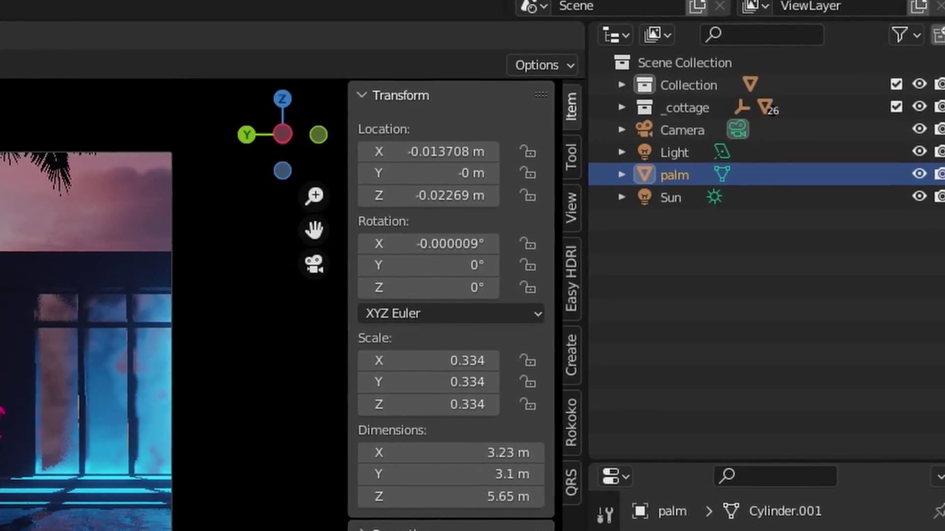
click(126, 400)
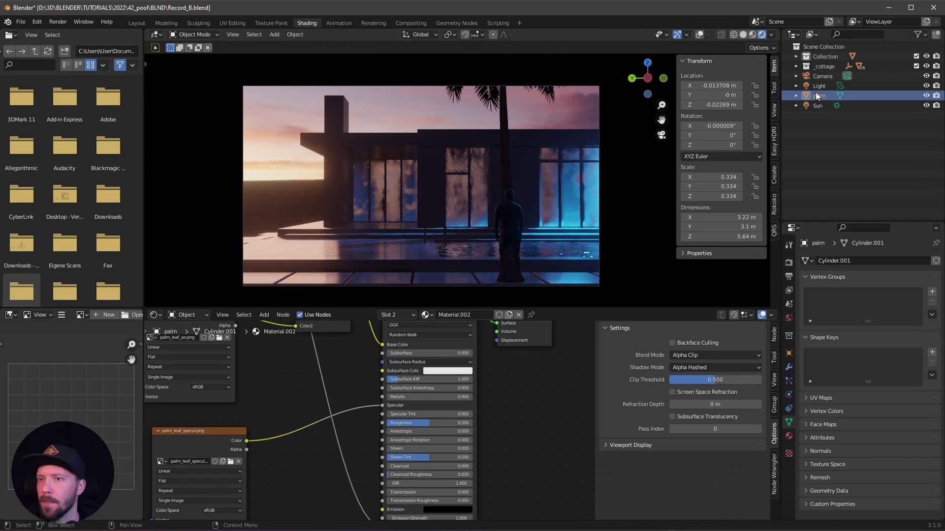
Step: Place the palm at X 8 m, Y -4.83 m, Z 0 m
text(8)
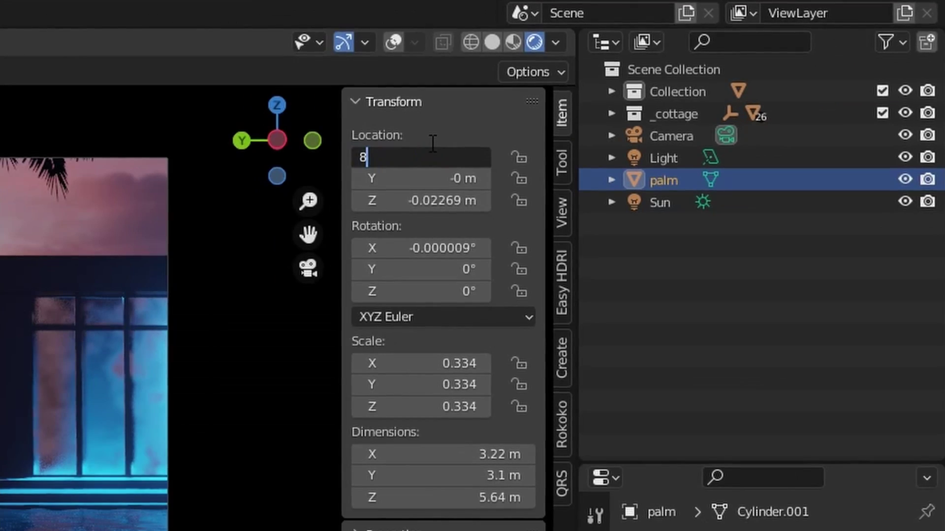
key(Tab)
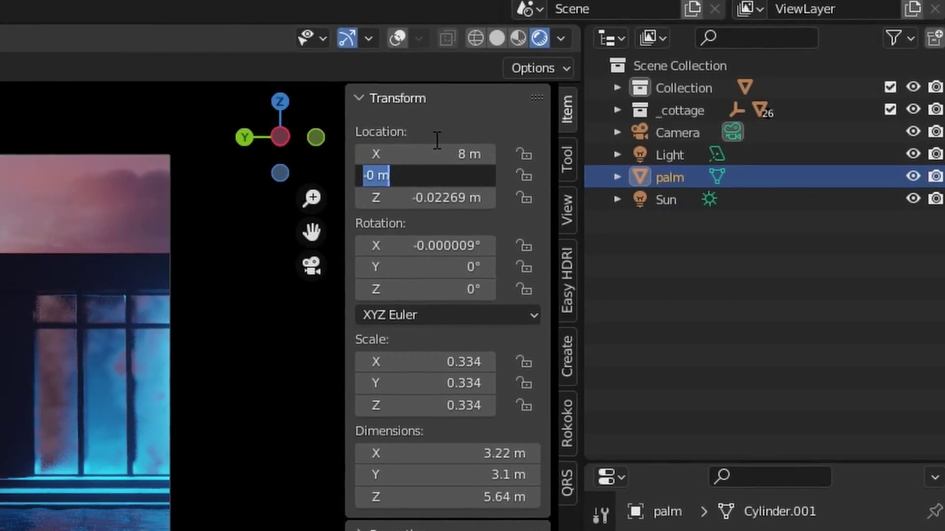
text(-4.95)
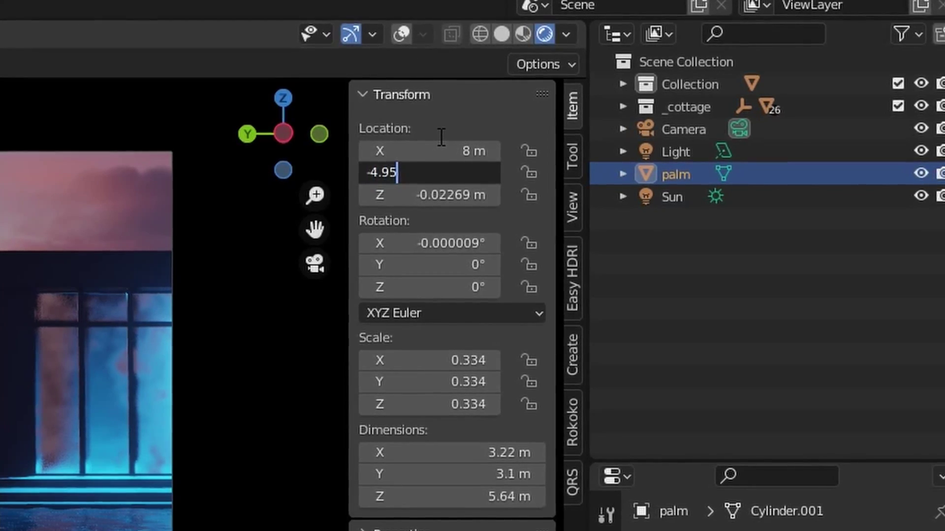
key(Tab)
text(0)
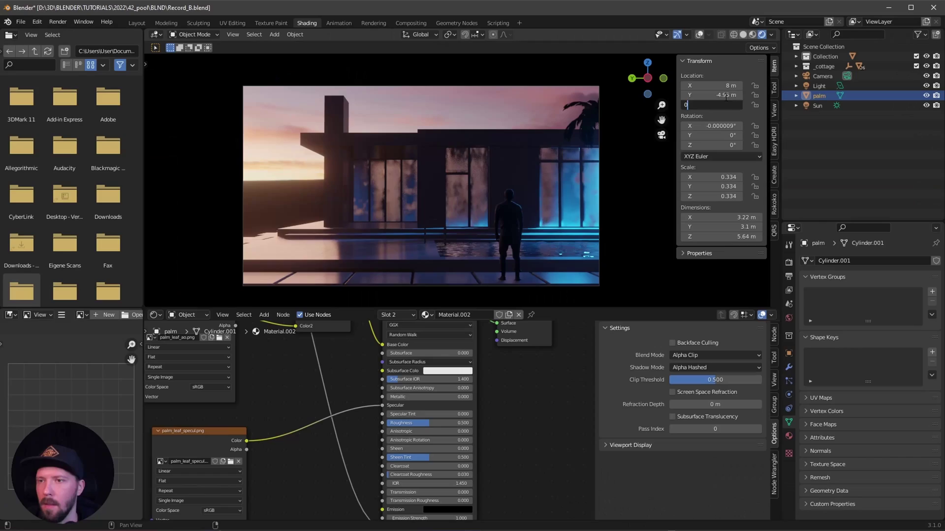
key(Return)
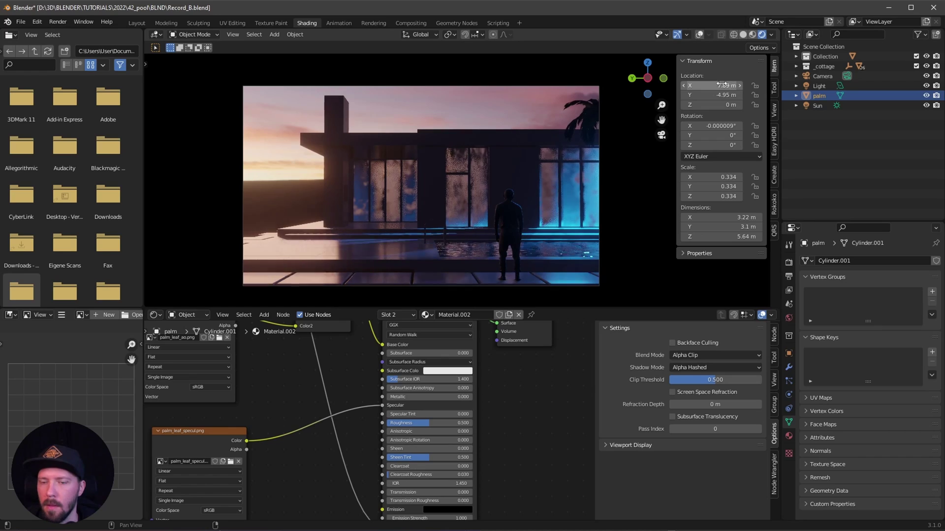
mouse_move(724, 95)
mouse_down()
mouse_move(740, 96)
mouse_move(724, 97)
mouse_up()
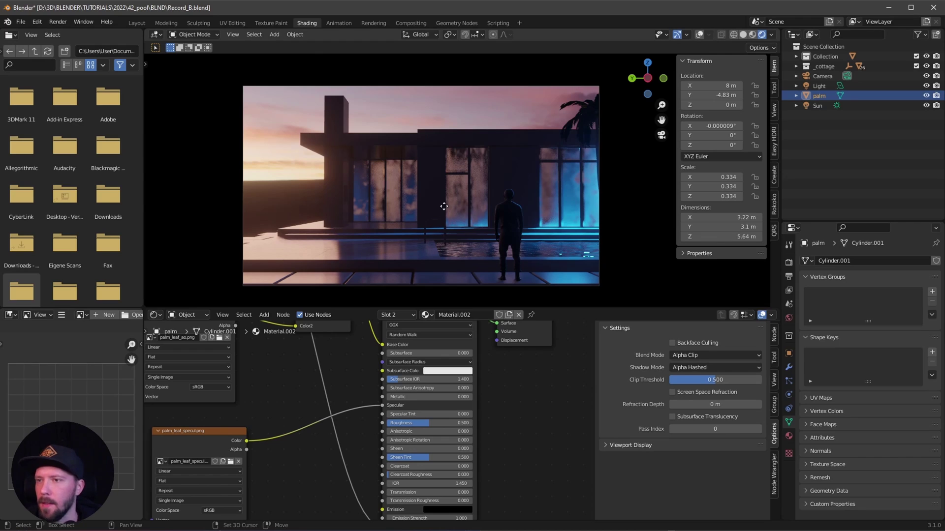
Step: Duplicate the palm in place as palm.001 at 7.5, 7.8, -0.5 m, rotated -75° on Z
key(shift+d)
key(Escape)
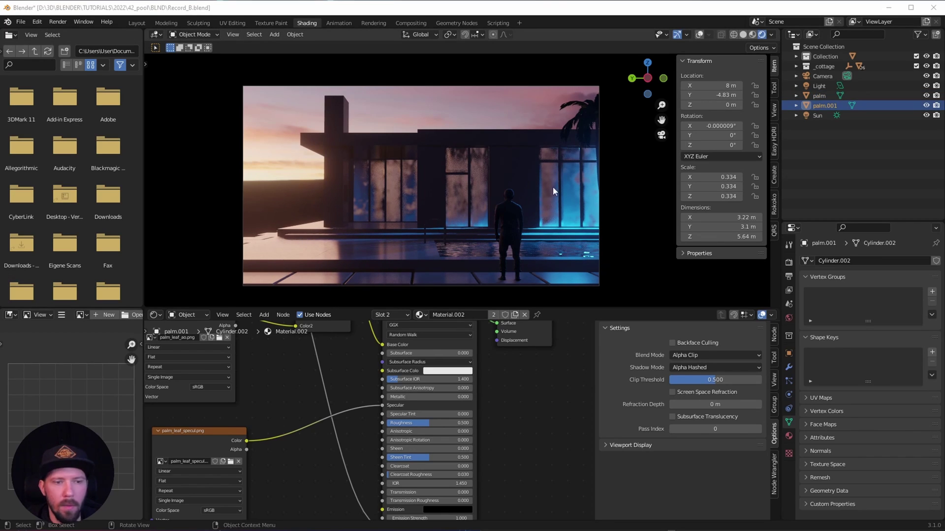
click(720, 86)
text(7)
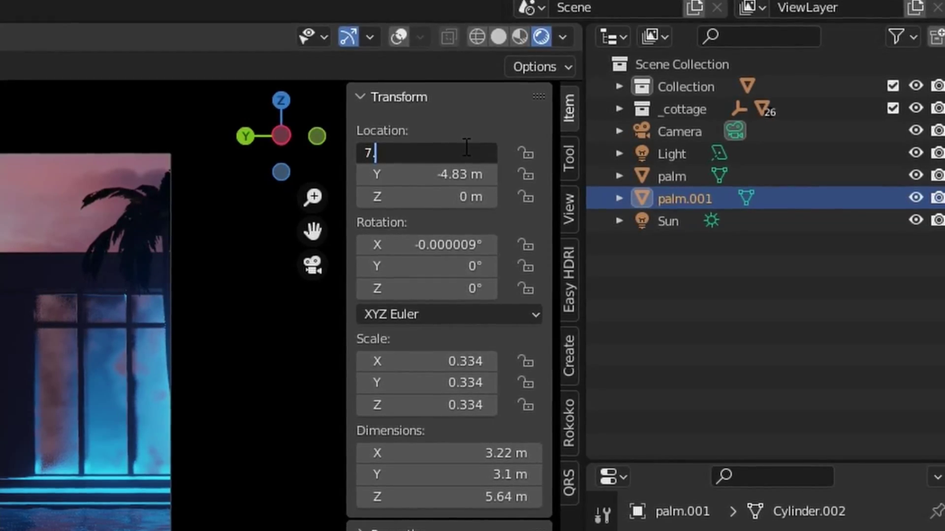
text(.5)
key(Tab)
text(7.8)
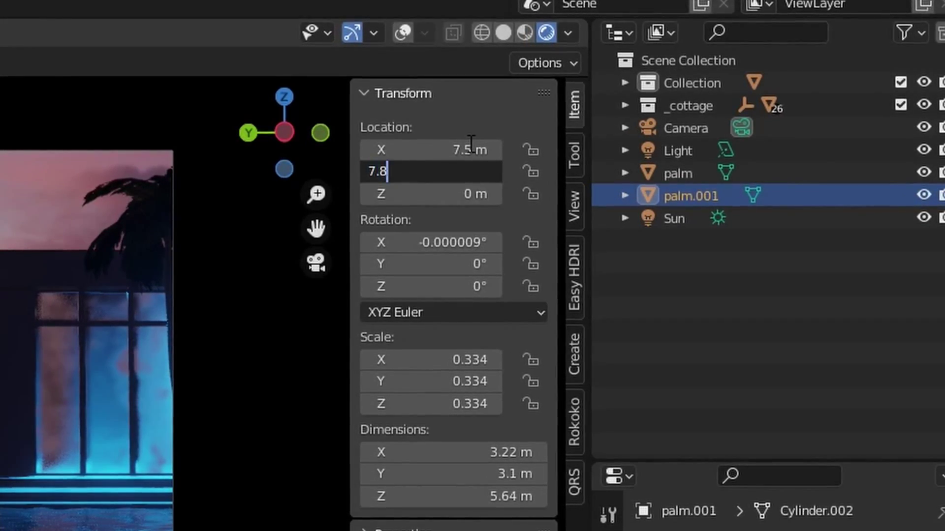
key(Tab)
text(-.5)
key(Return)
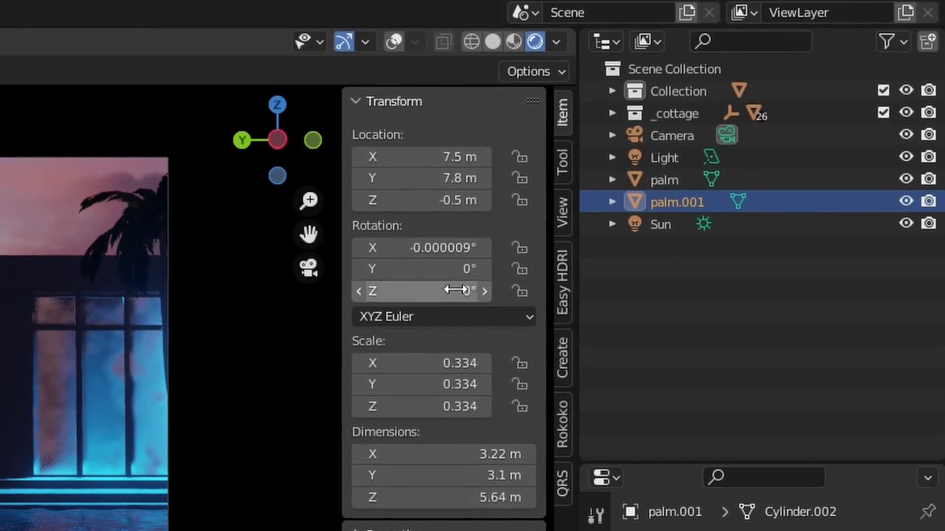
click(456, 291)
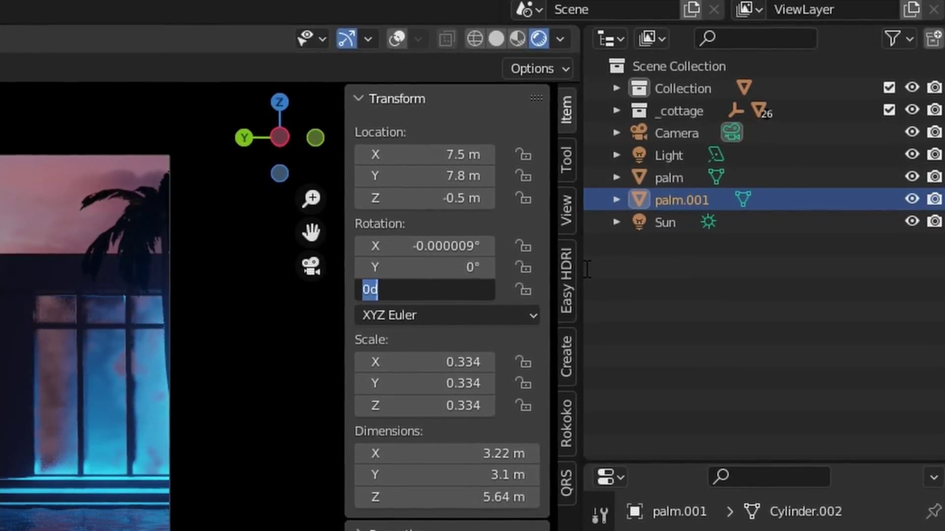
text(-75)
key(Return)
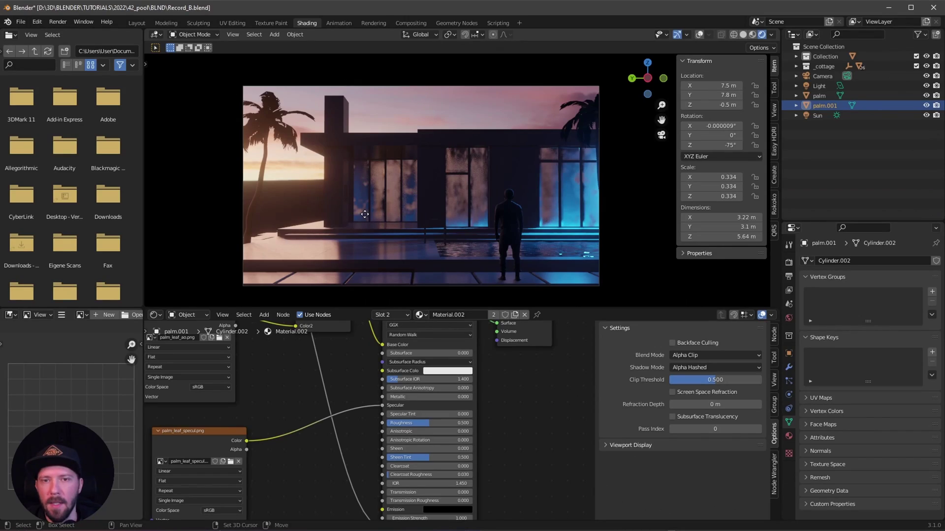
Step: Duplicate again as palm.002 at 11, 7.5, -1.2 m, rotated -4° on Z
key(shift+d)
right_click(365, 219)
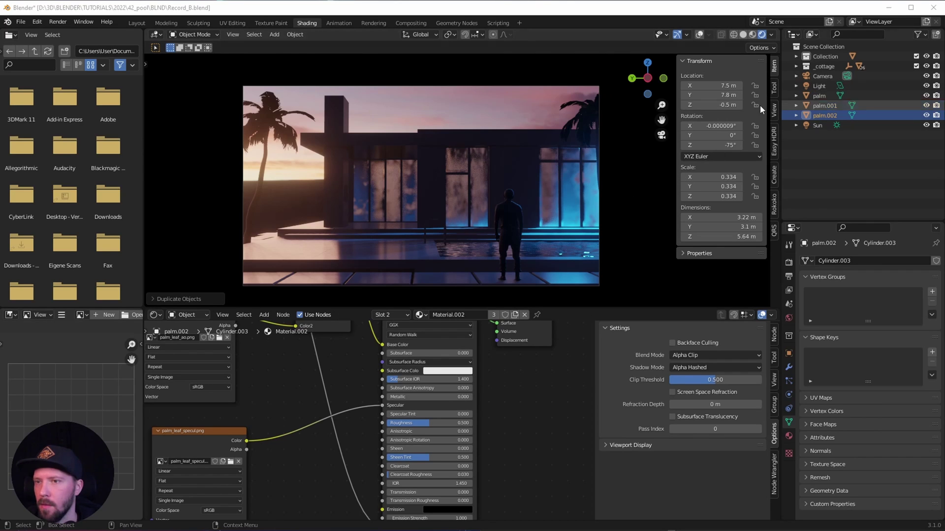
click(723, 85)
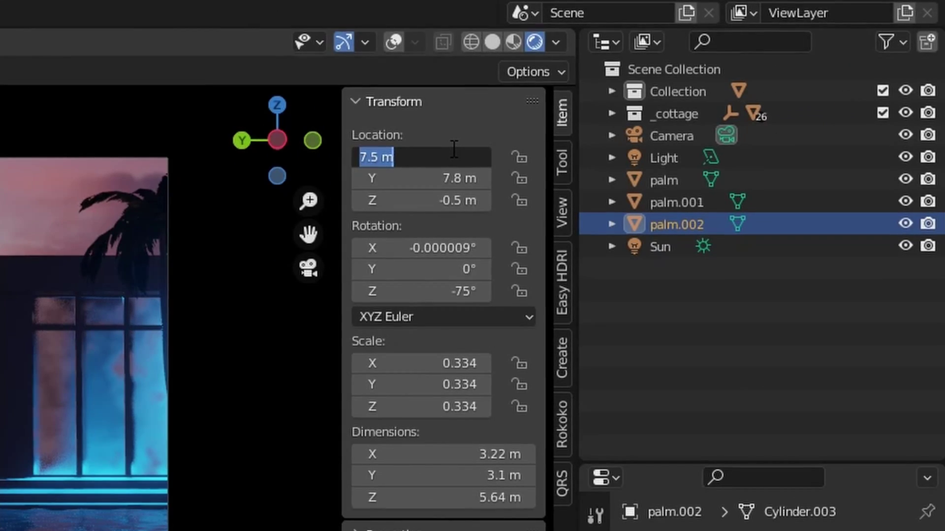
text(11)
key(Tab)
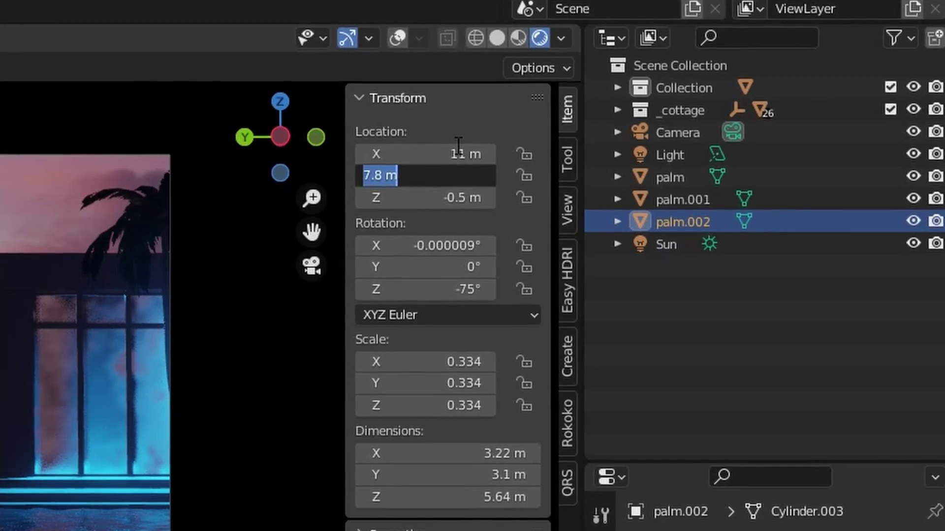
text(7.5)
key(Tab)
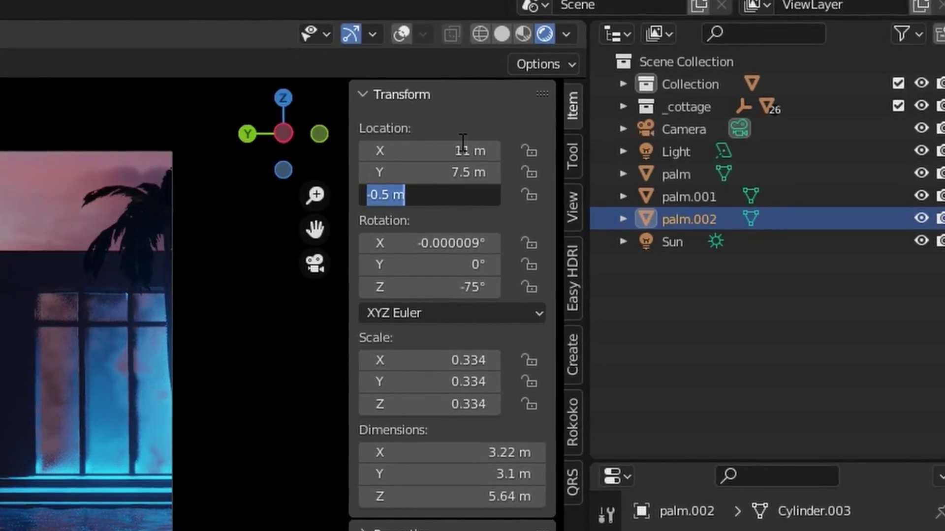
key(BackSpace)
text(-1.2)
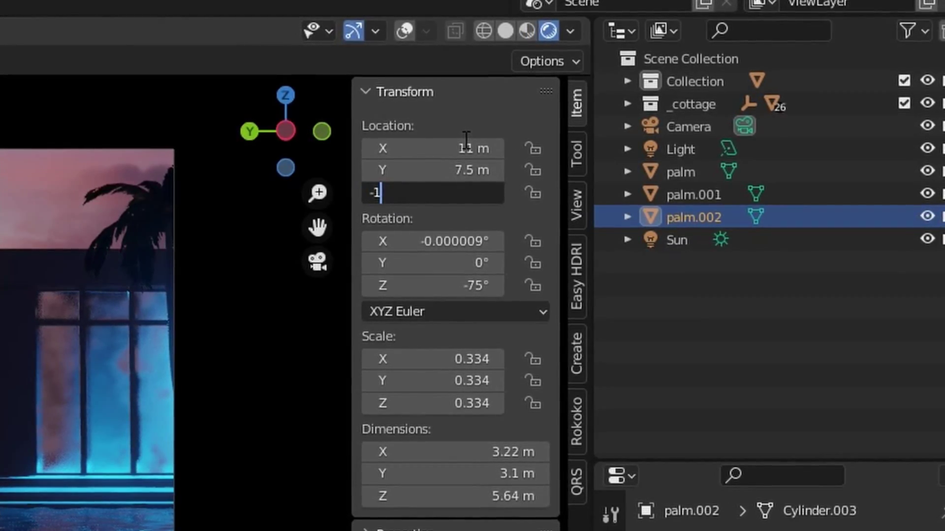
key(Return)
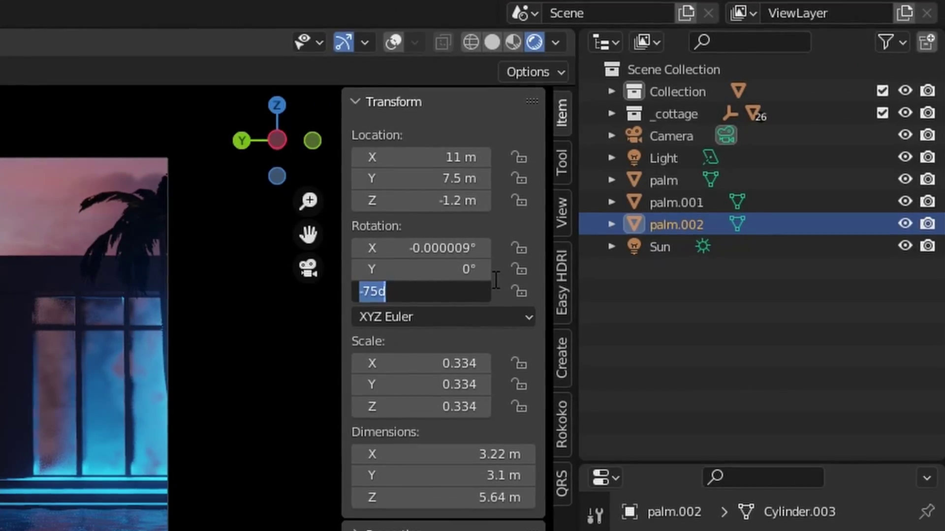
text(-4)
key(Return)
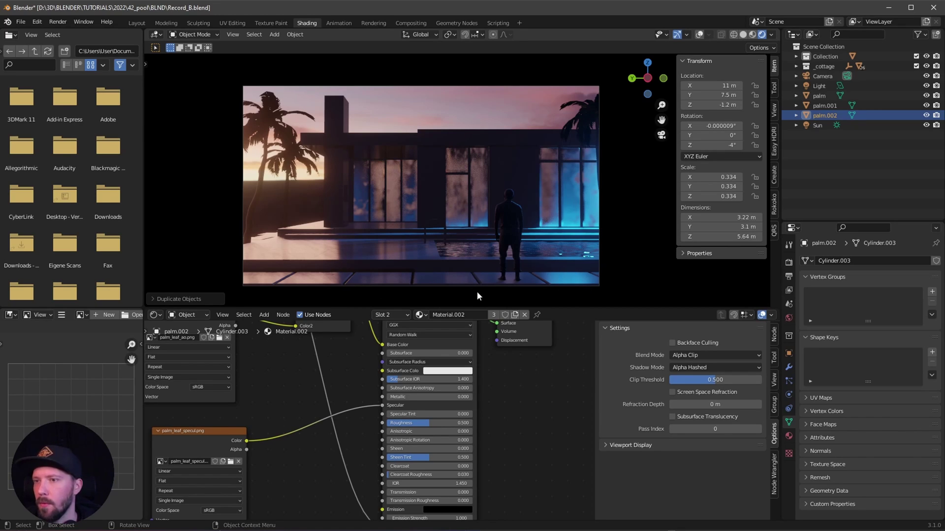
middle_drag(435, 234, 451, 209)
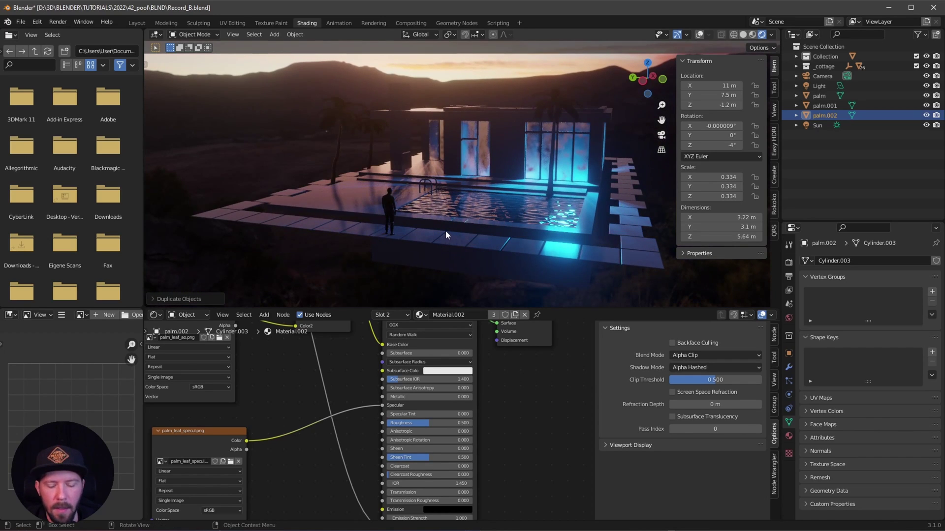
Step: Add an Irradiance Volume light probe at X 6 m and Z 6 m
key(shift+a)
mouse_move(417, 355)
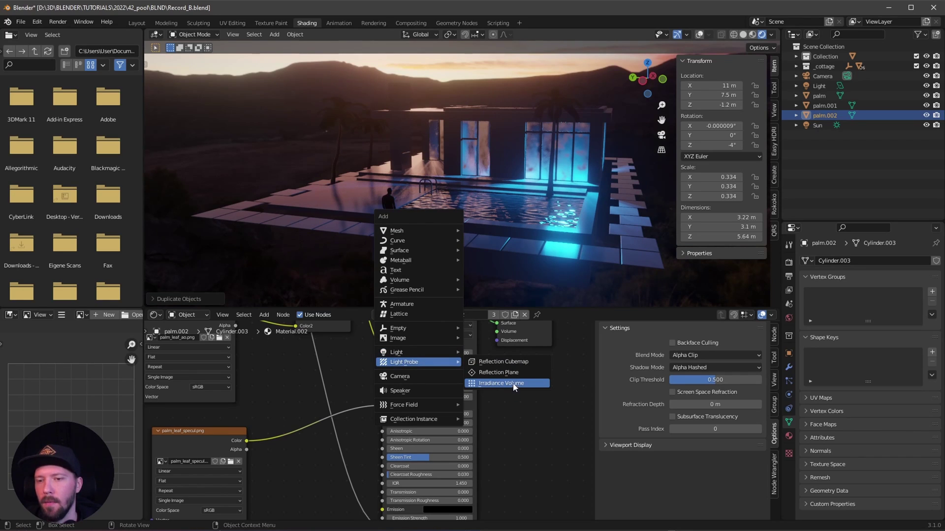
click(511, 386)
click(737, 86)
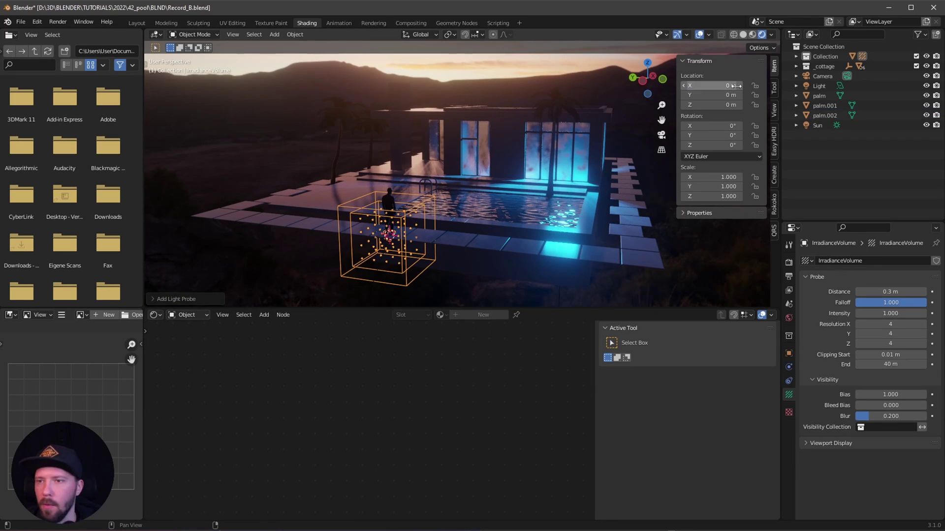
click(718, 85)
text(6)
key(Tab)
key(Tab)
text(6)
key(Return)
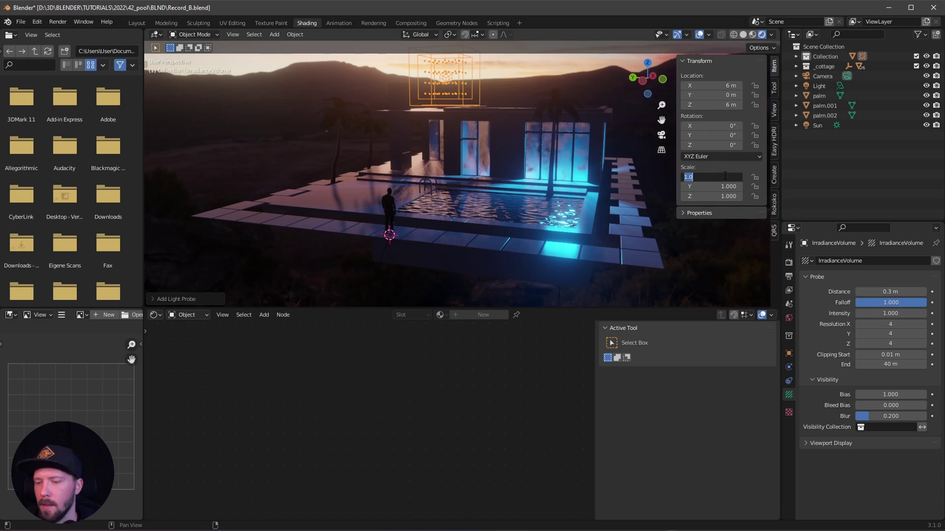
Step: Scale the irradiance volume to 10 and set its resolution to 6 on all axes
text(10)
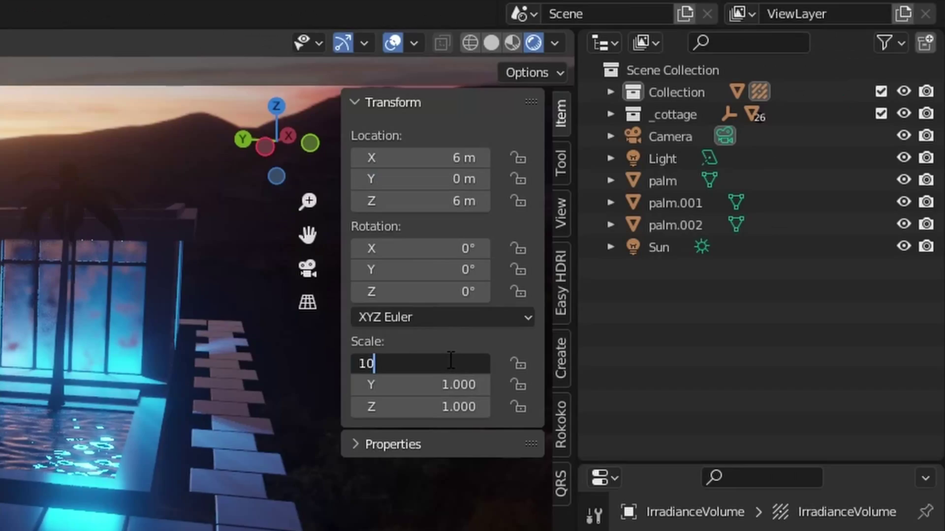
key(Tab)
text(10)
key(Tab)
text(10)
key(Return)
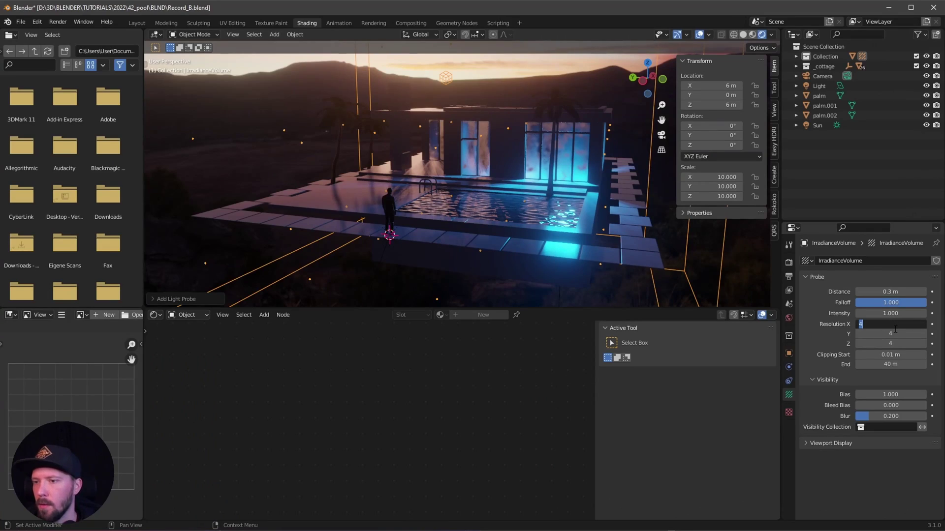
text(6)
key(Tab)
text(6)
key(Tab)
text(6)
key(Return)
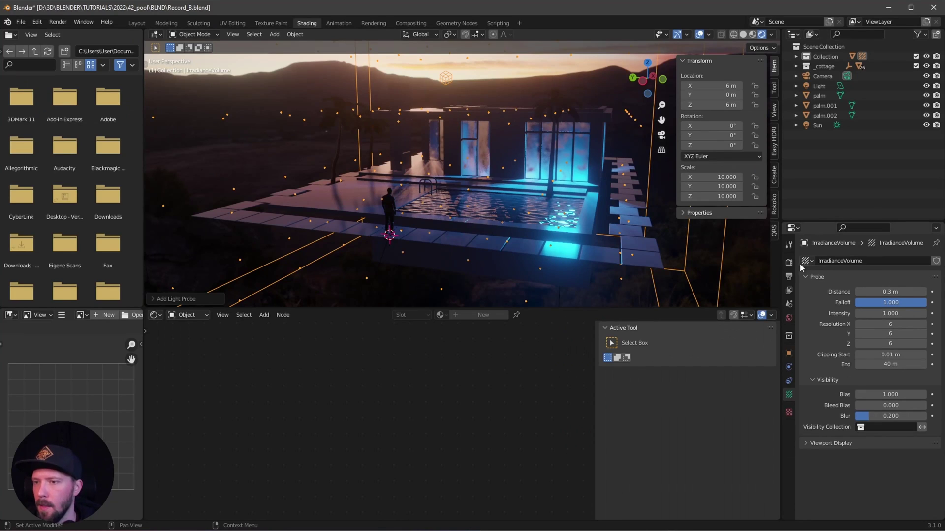
Step: Bake the indirect lighting from the Render Properties' Indirect Lighting panel
click(789, 262)
click(802, 381)
click(817, 463)
scroll(873, 458, down, 1)
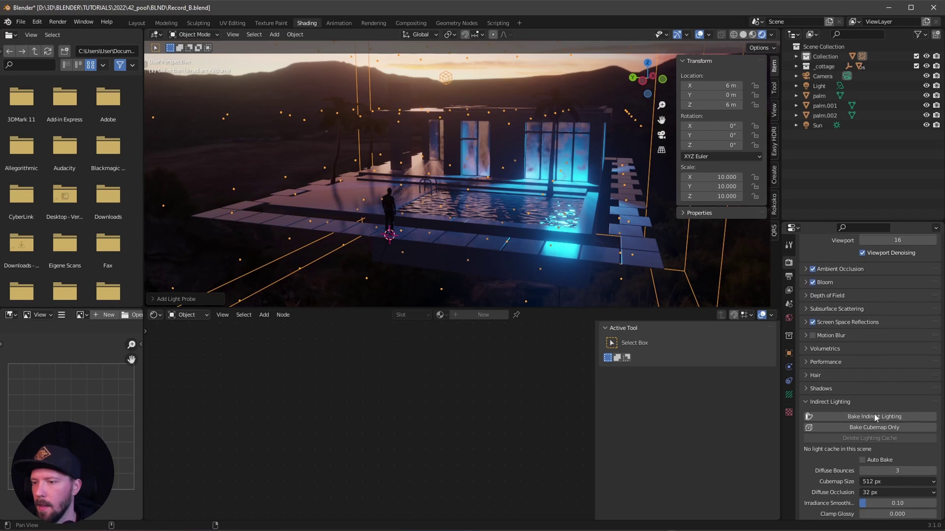
click(784, 452)
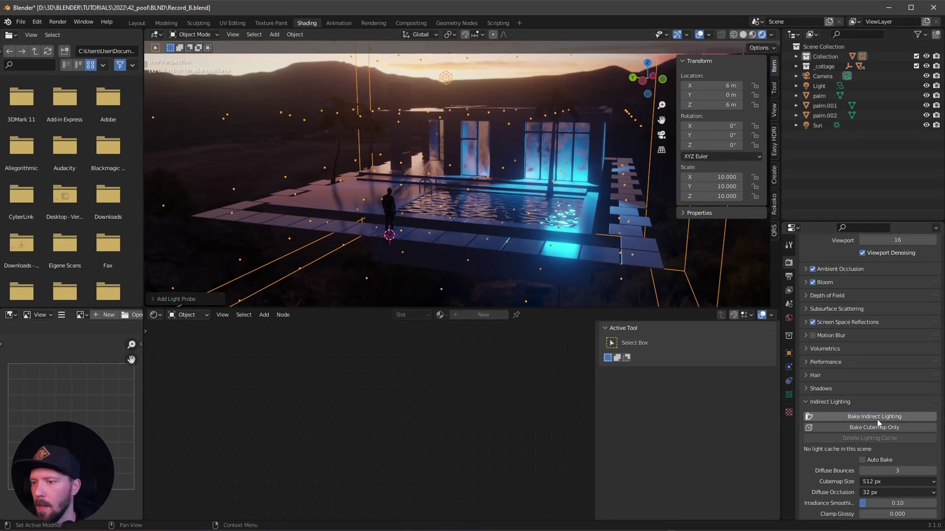
click(661, 134)
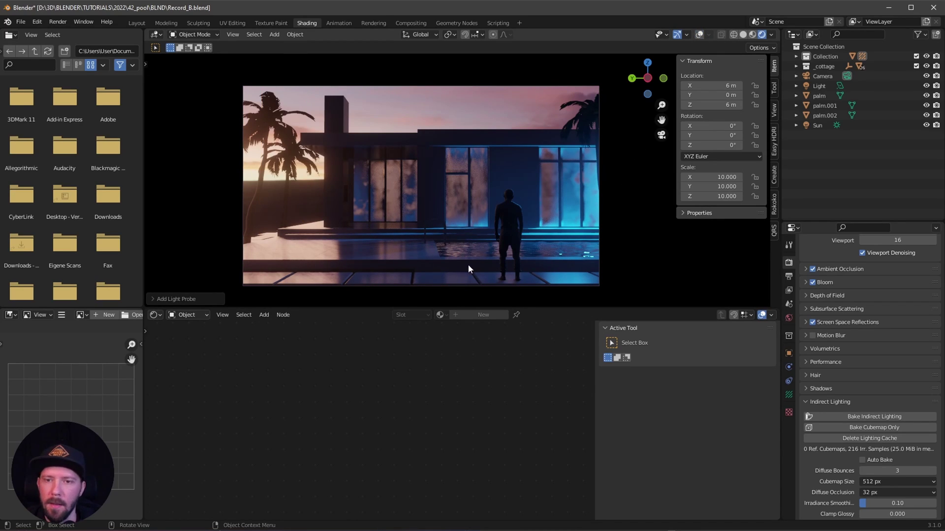
Step: Add a Reflection Plane probe at X 6.4 m and Z 0.2 m
key(shift+a)
mouse_move(459, 261)
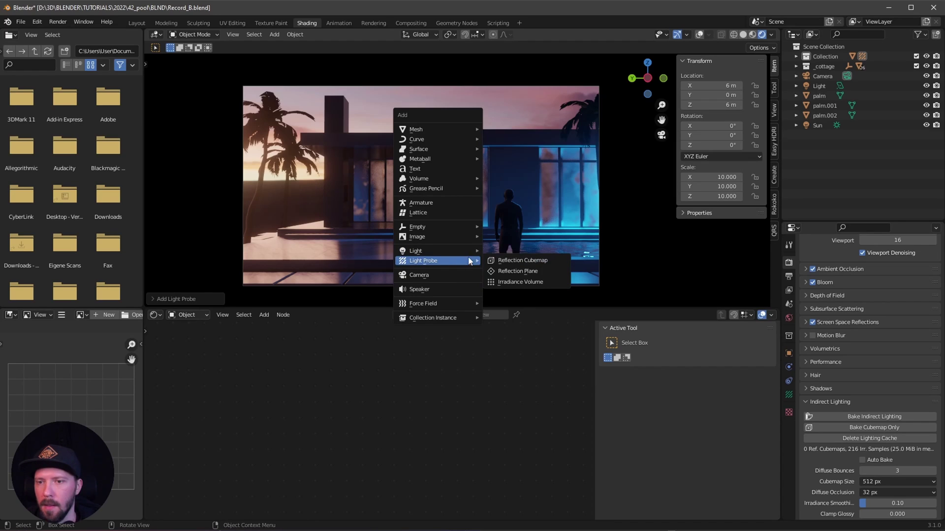
click(531, 271)
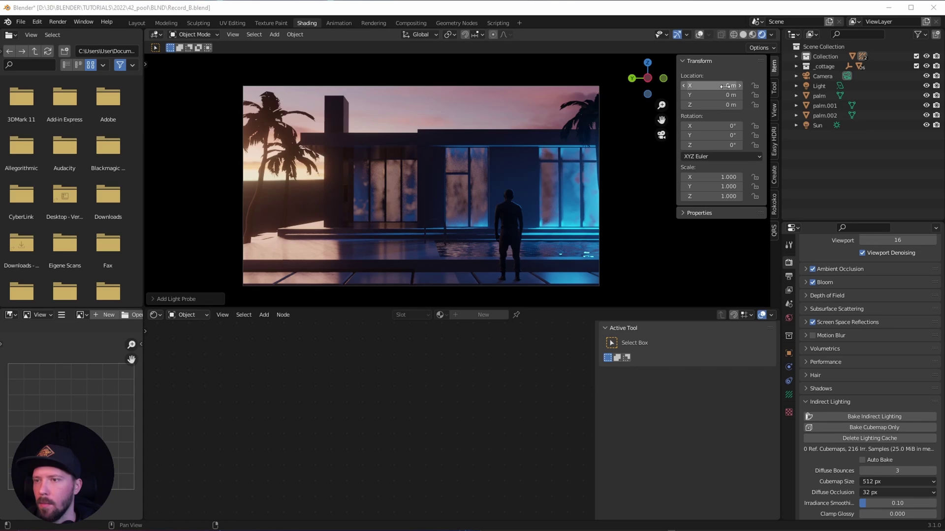
click(796, 57)
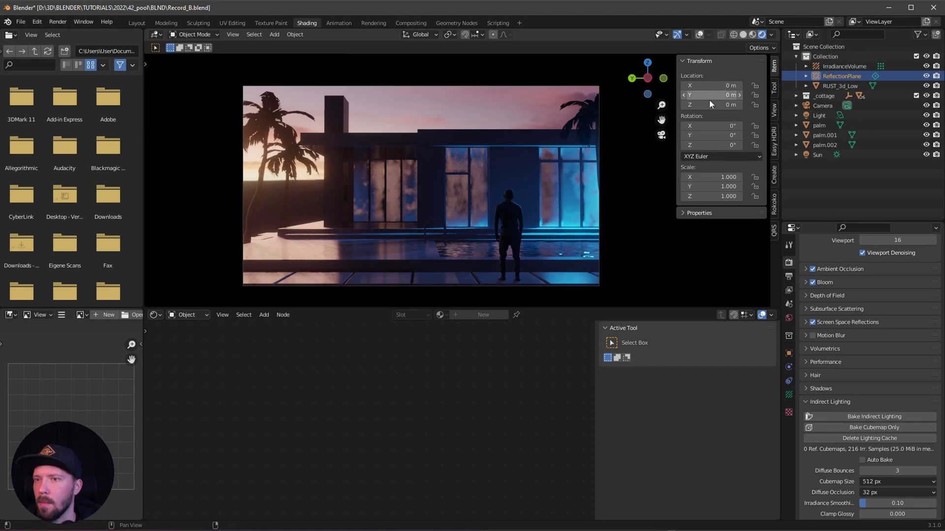
click(722, 85)
text(0.4)
key(Tab)
key(Tab)
key(BackSpace)
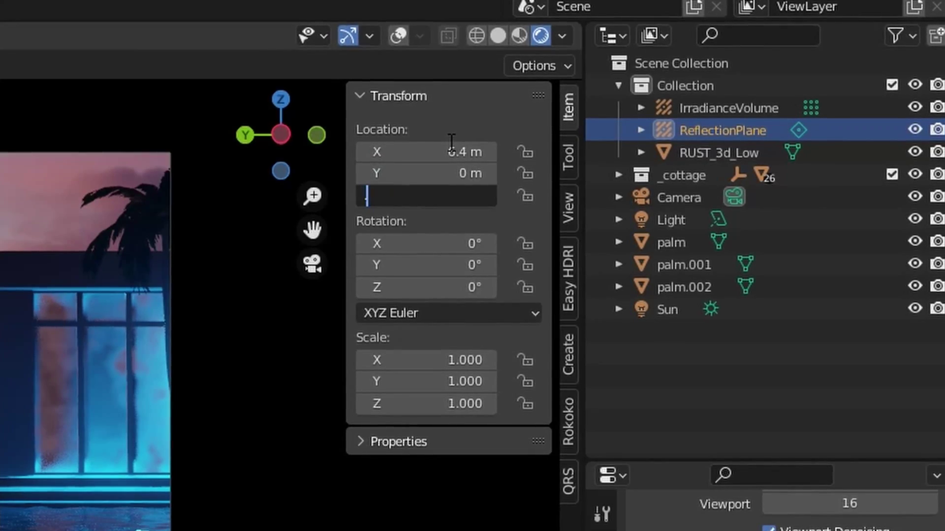
text(0.2)
key(Return)
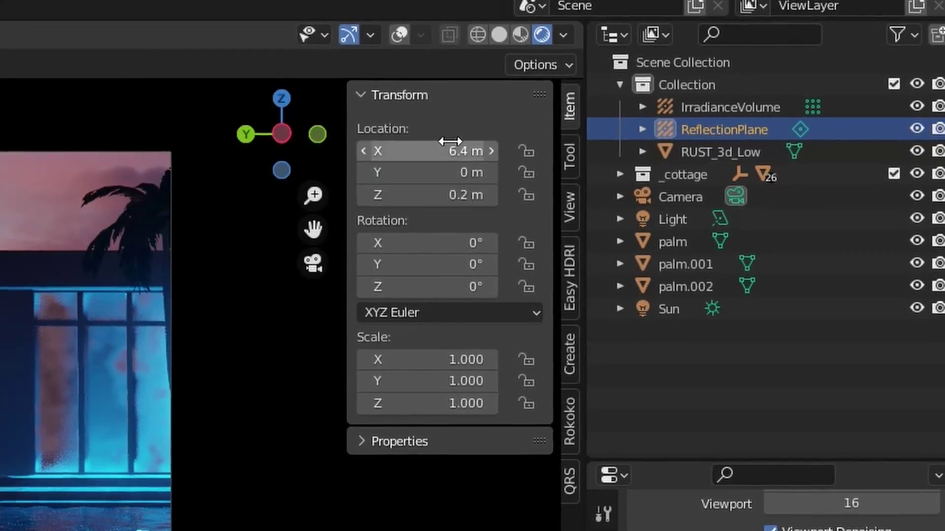
Step: Scale the reflection plane to 10, with 5 m distance and falloff 0
click(464, 352)
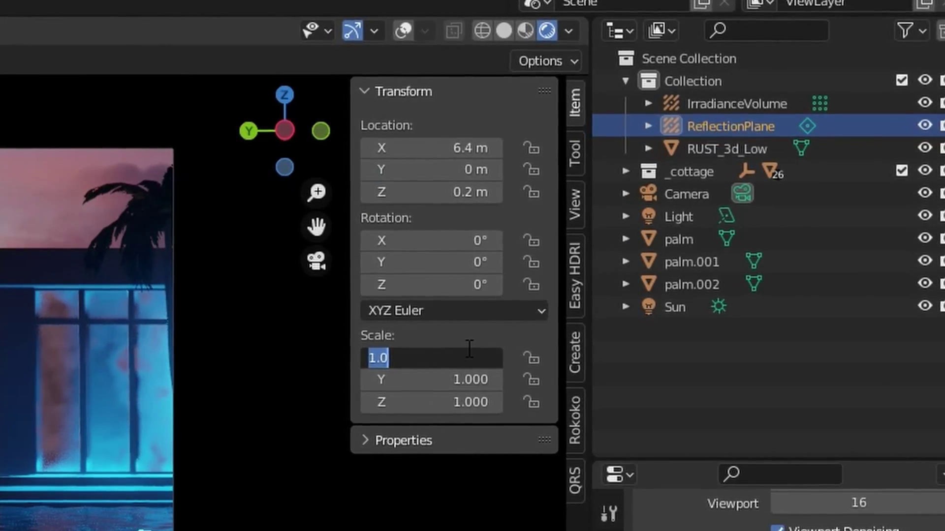
text(10)
key(Tab)
text(10)
key(Tab)
text(10)
key(Return)
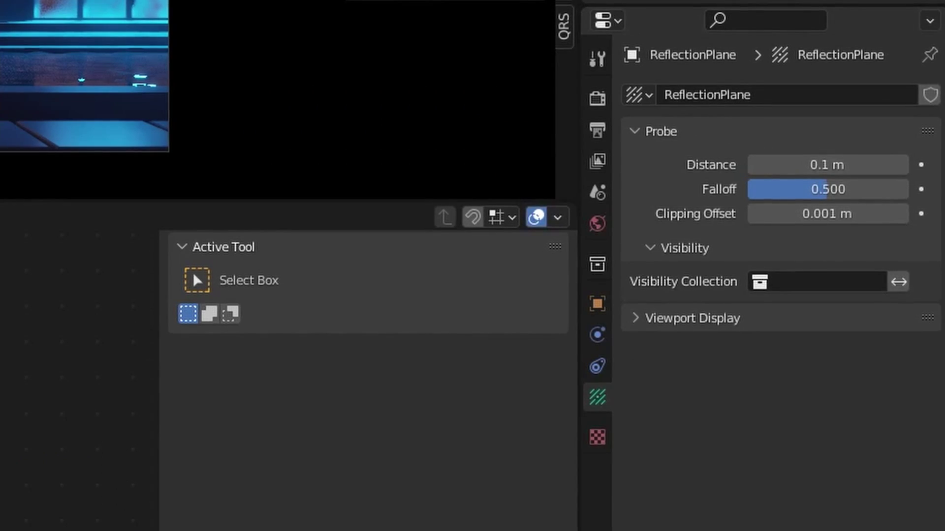
double_click(895, 291)
text(5)
key(Return)
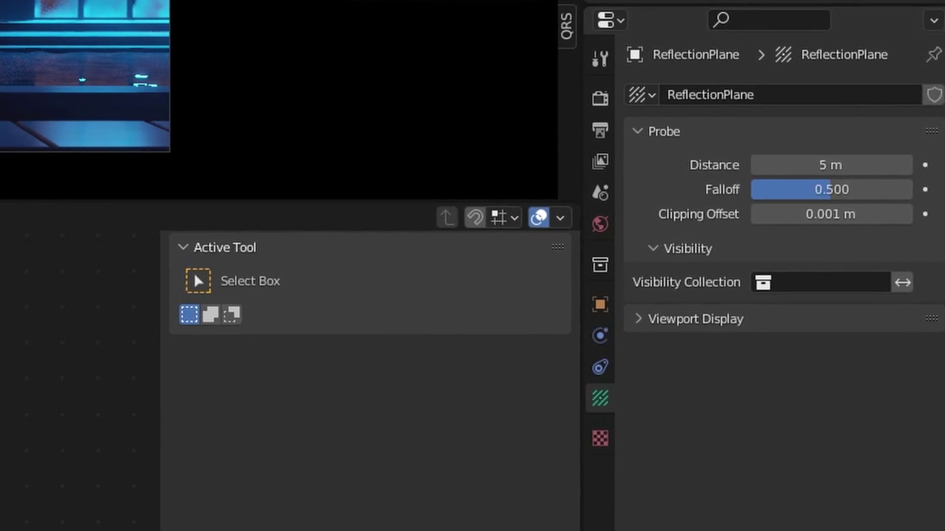
drag(849, 196, 614, 199)
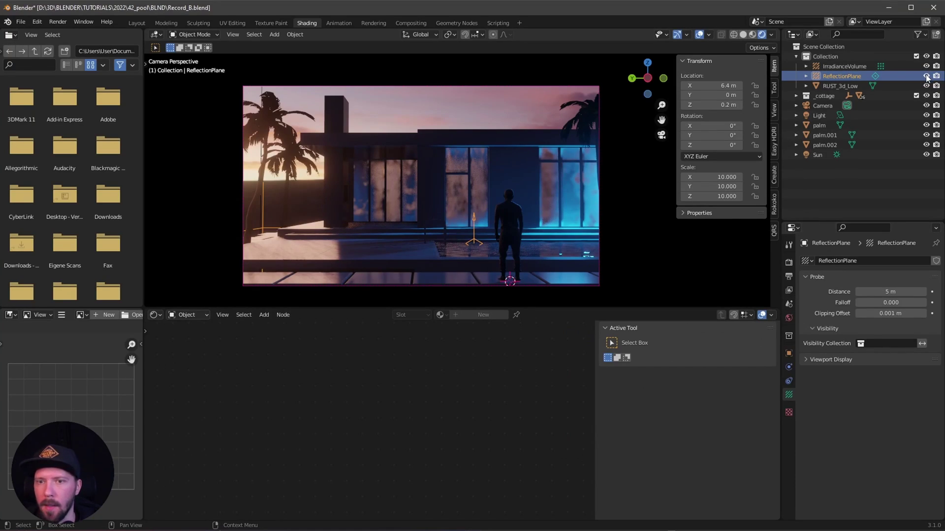
Step: Toggle the reflection plane's visibility repeatedly to compare pool reflections, leaving it visible
click(926, 77)
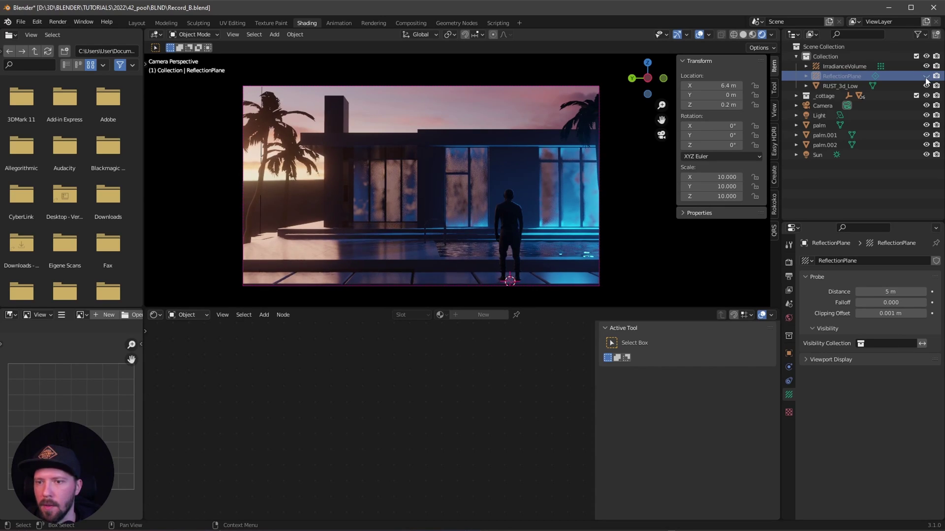
click(926, 78)
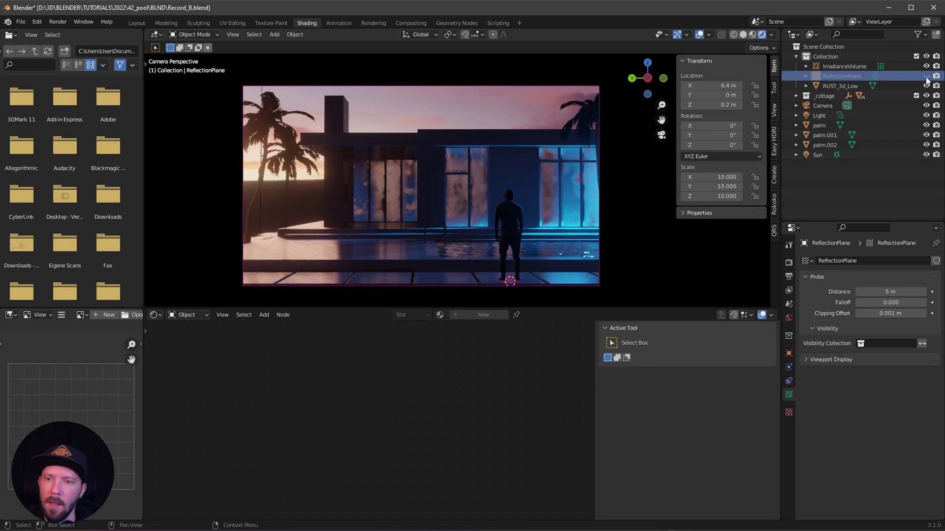
click(926, 77)
click(926, 77)
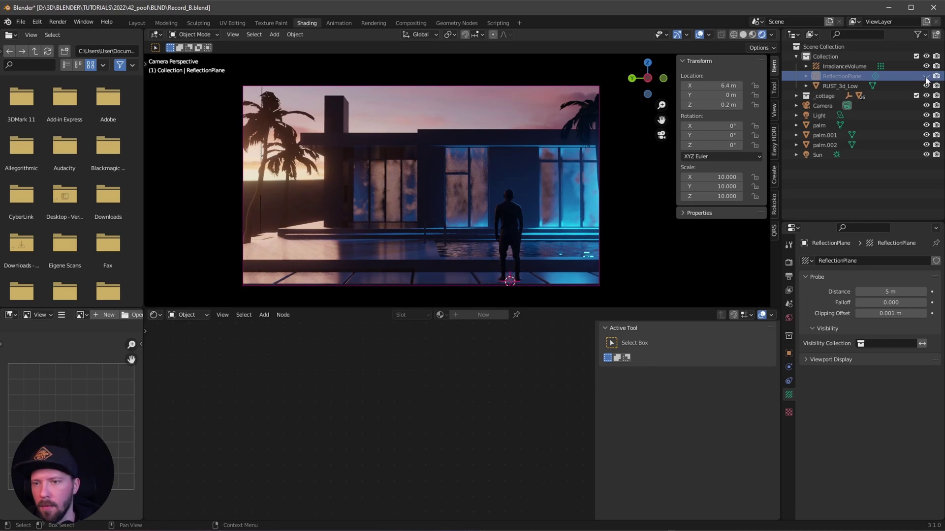
click(927, 76)
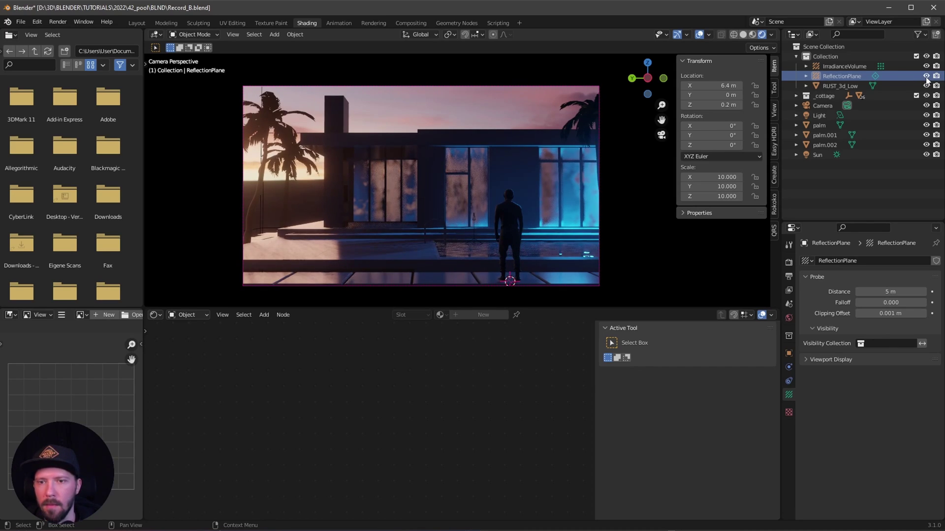
click(926, 77)
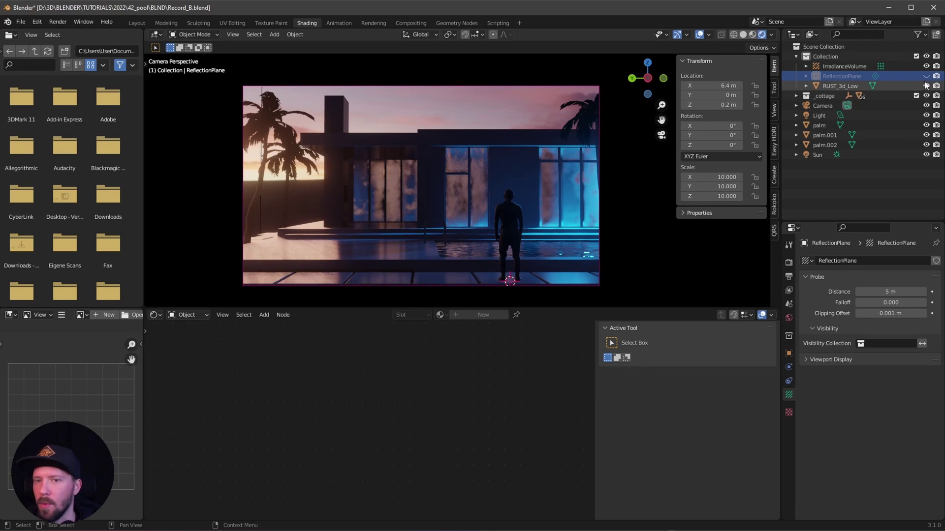
click(926, 77)
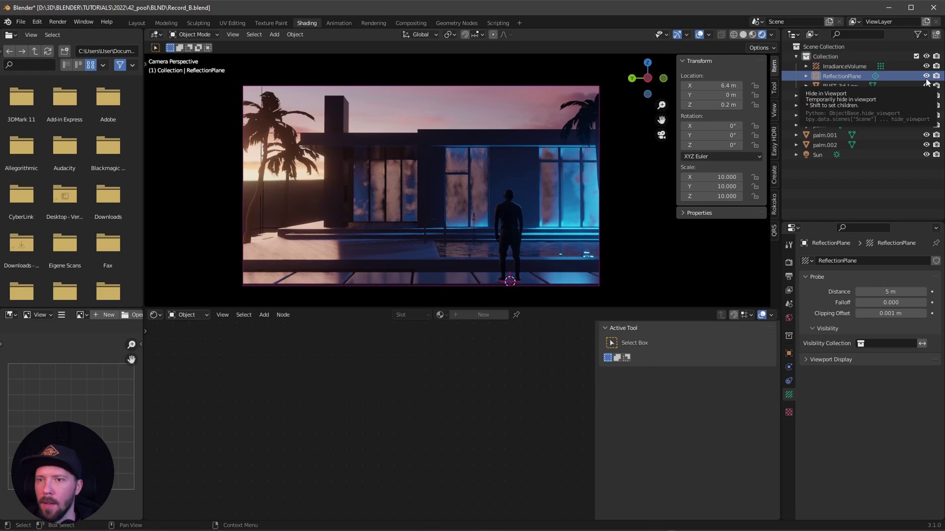
click(926, 77)
click(926, 77)
click(926, 76)
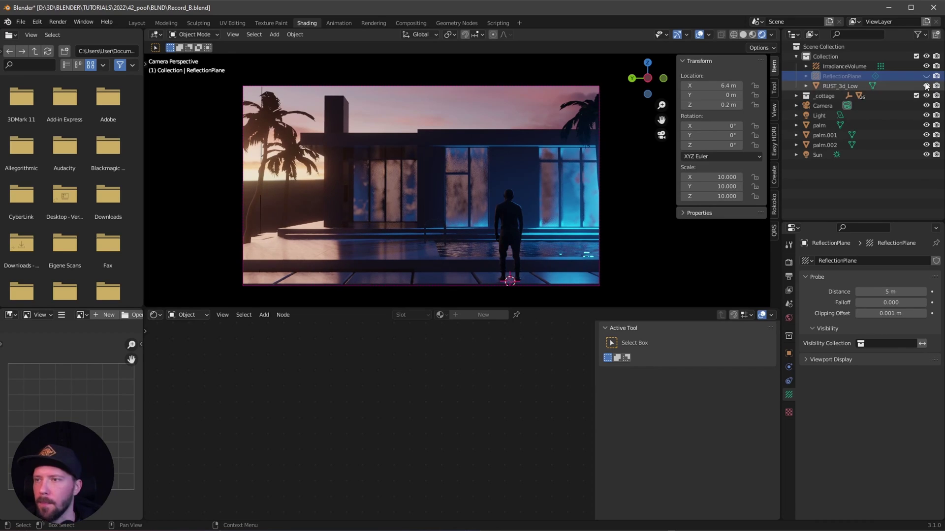
click(927, 77)
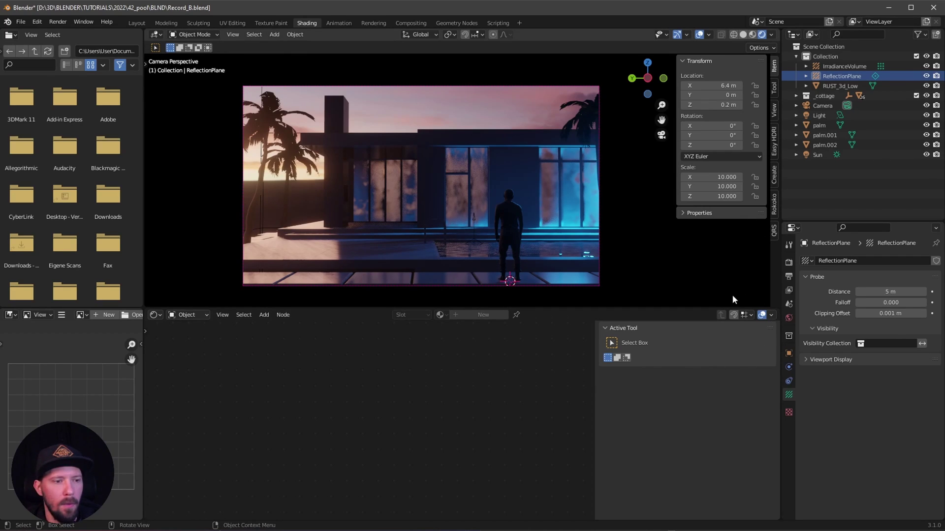
Step: Set the render sampling to 128 samples
click(789, 263)
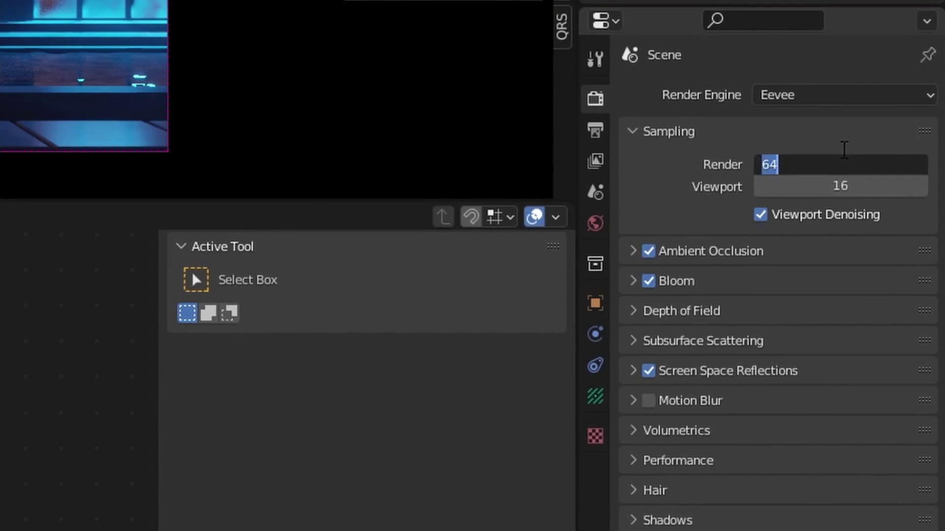
text(128)
key(Return)
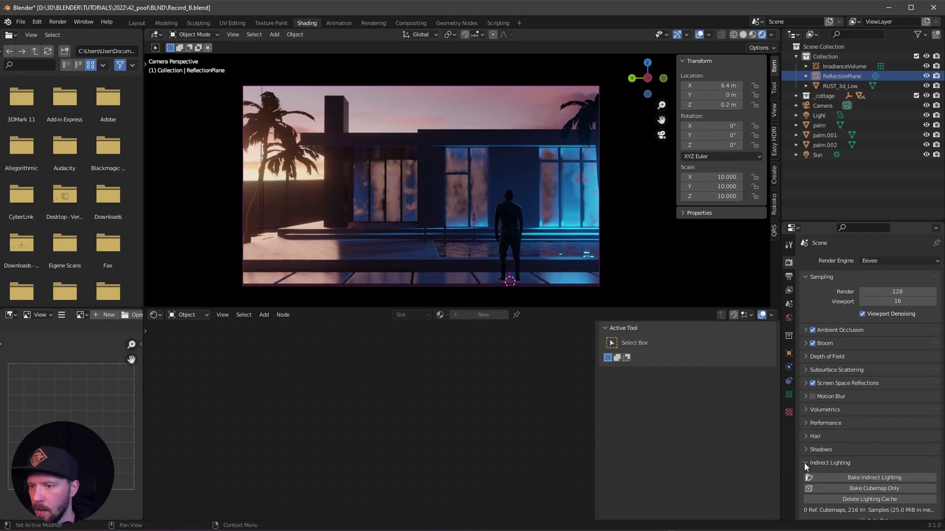
Step: Set the Color Management look to Very High Contrast
scroll(814, 475, down, 1)
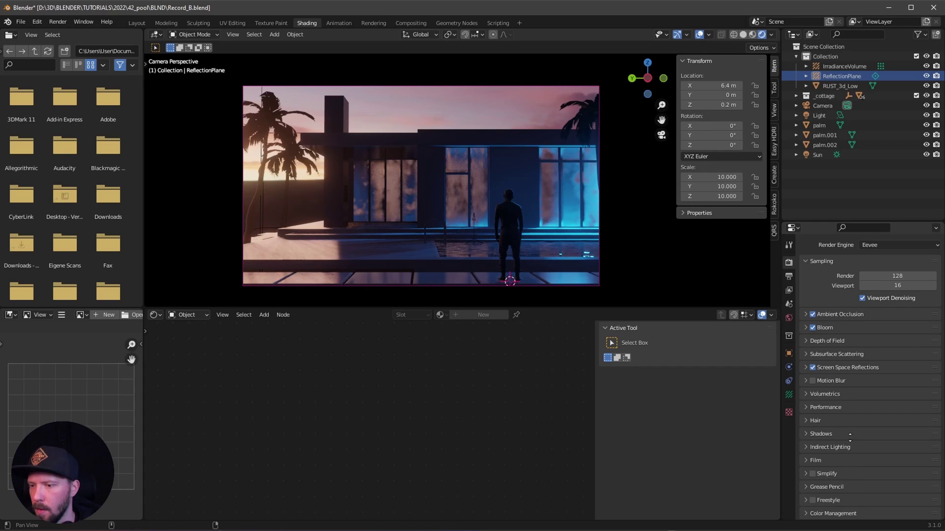
click(802, 513)
scroll(812, 492, down, 5)
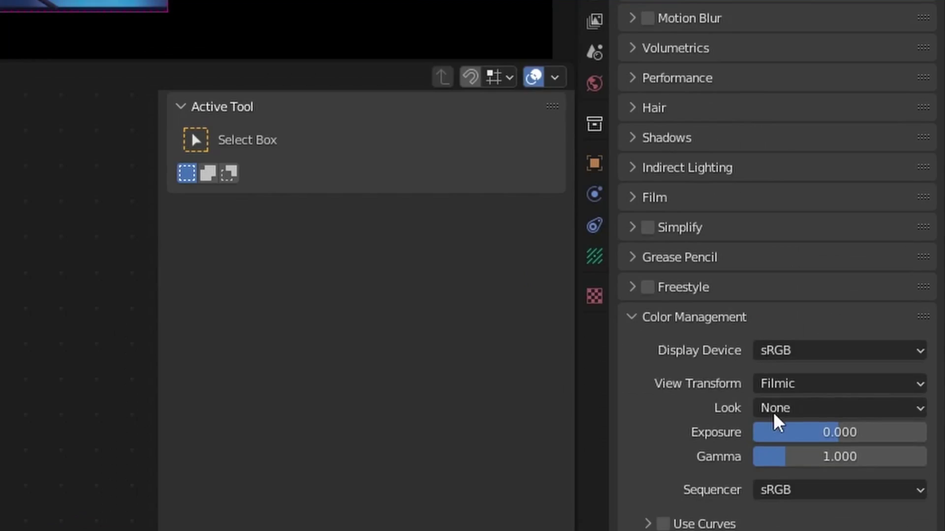
click(786, 415)
click(871, 358)
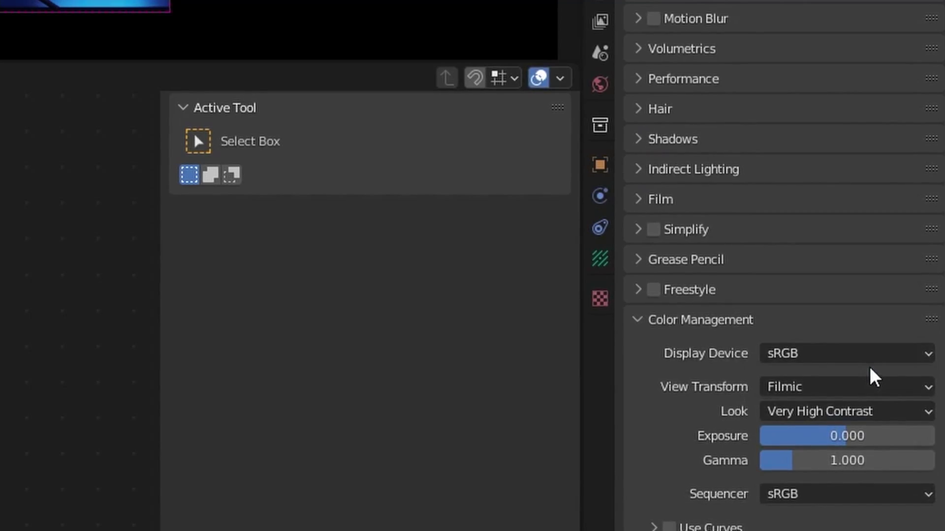